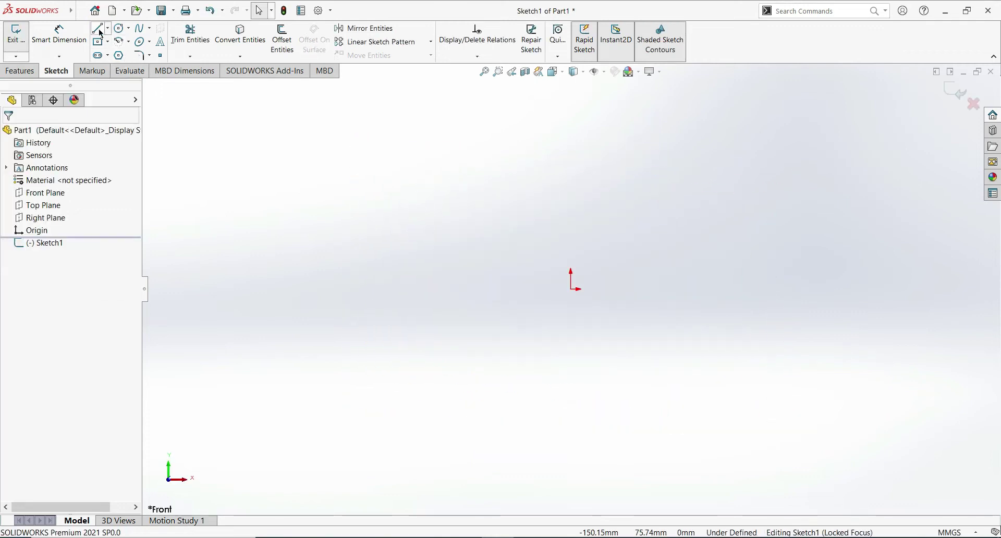
Trace a closed six-edge L outline from the origin: long top arm, downward vertical arm, back to origin.
{"action": "left_click", "coordinate": [101, 30]}
{"action": "left_click", "coordinate": [571, 289]}
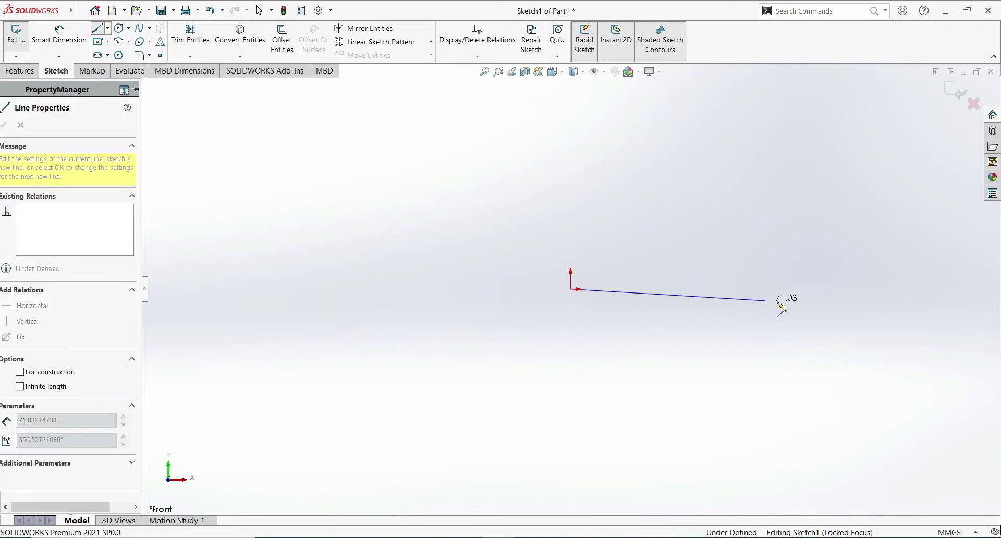
{"action": "left_click", "coordinate": [812, 290]}
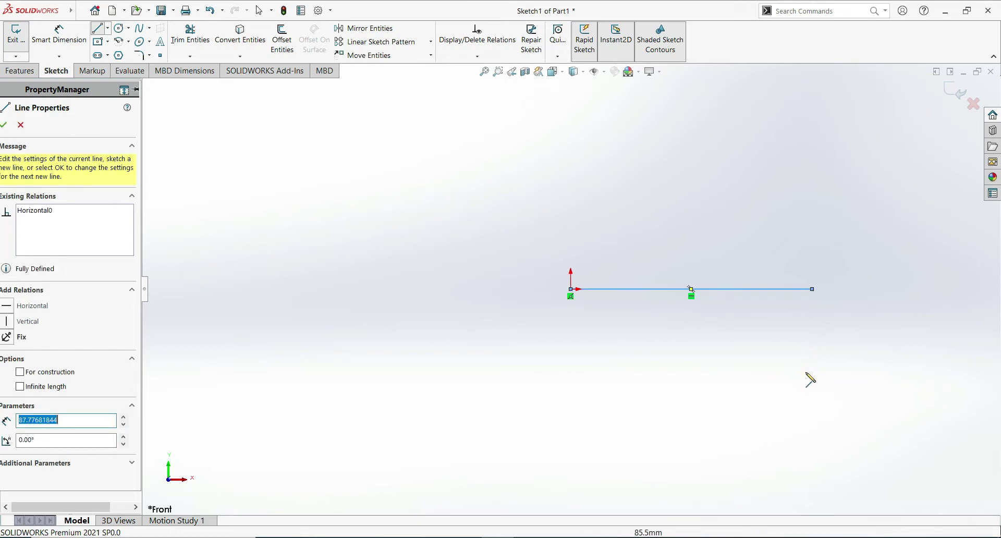
{"action": "left_click", "coordinate": [813, 289]}
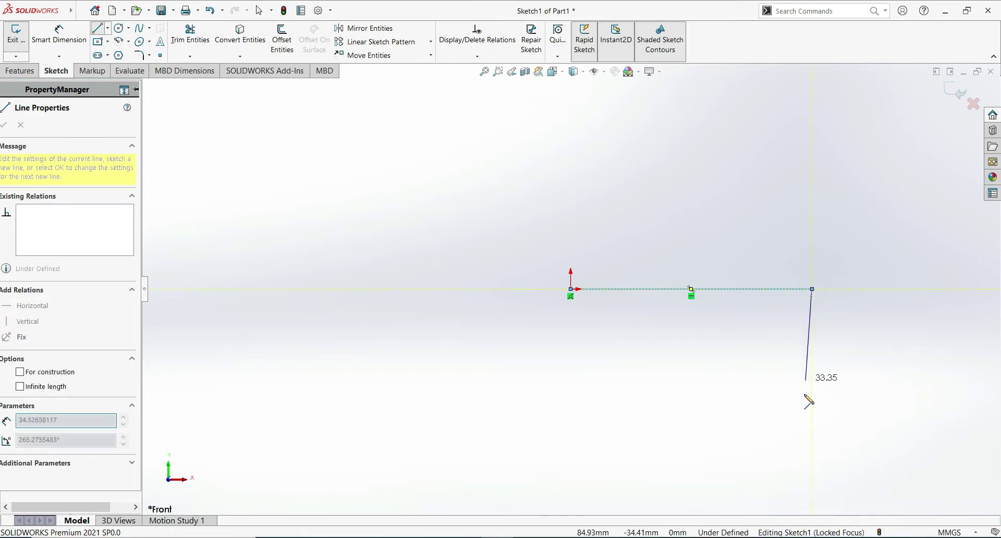
{"action": "left_click", "coordinate": [812, 477]}
{"action": "left_click", "coordinate": [789, 477]}
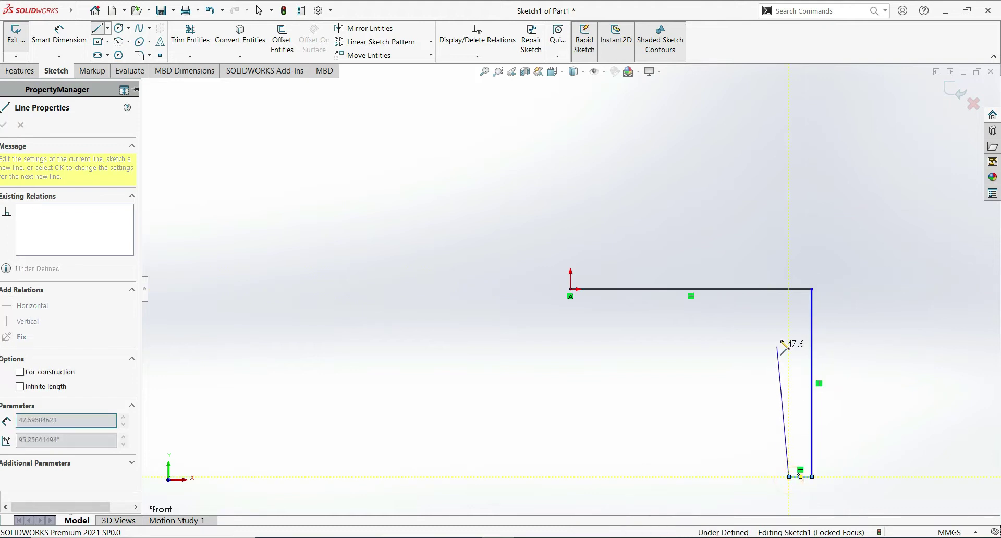
{"action": "left_click", "coordinate": [789, 315]}
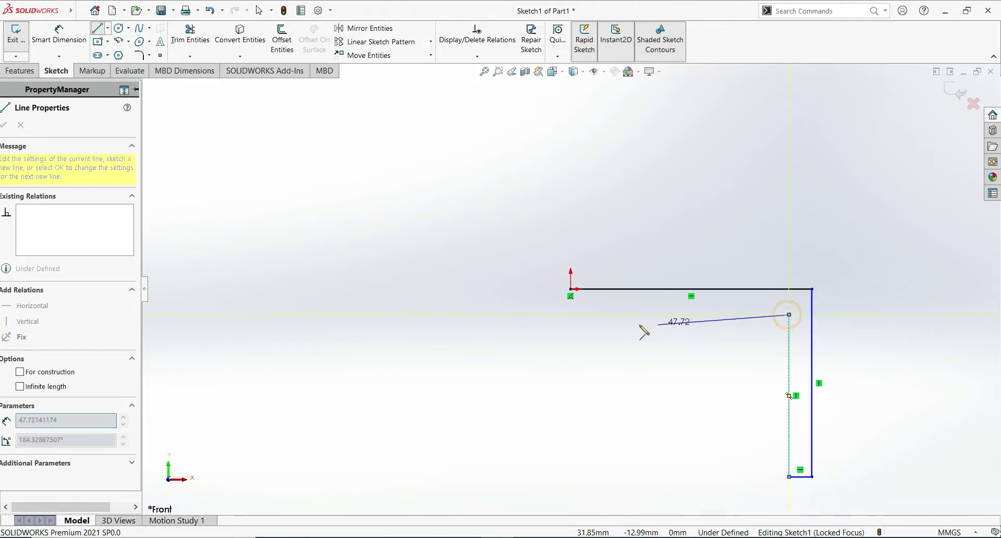
{"action": "left_click", "coordinate": [571, 315]}
{"action": "left_click", "coordinate": [571, 290]}
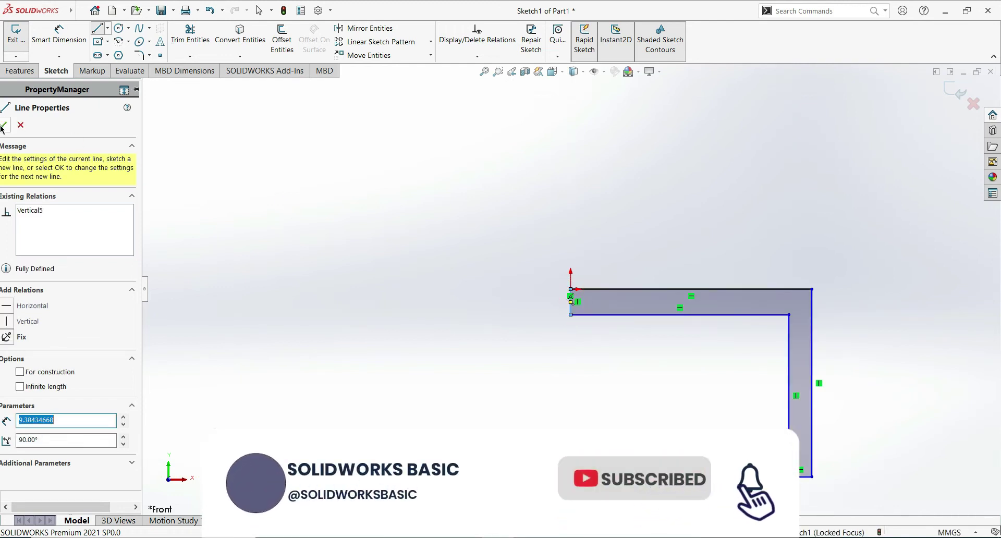
{"action": "left_click", "coordinate": [41, 48]}
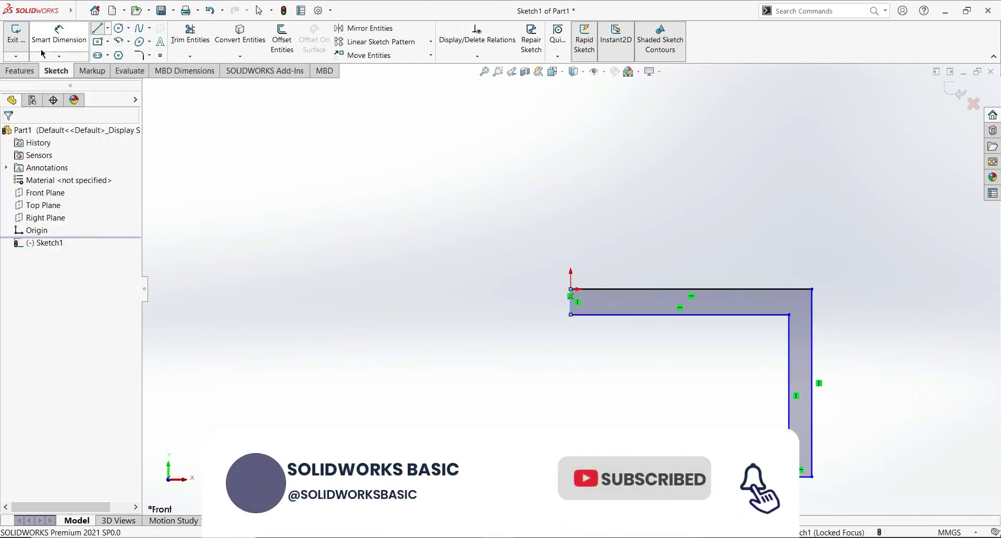
Dimension the left end edge and the vertical arm's bottom edge to 10 mm each.
{"action": "left_click", "coordinate": [572, 310]}
{"action": "left_click", "coordinate": [430, 295]}
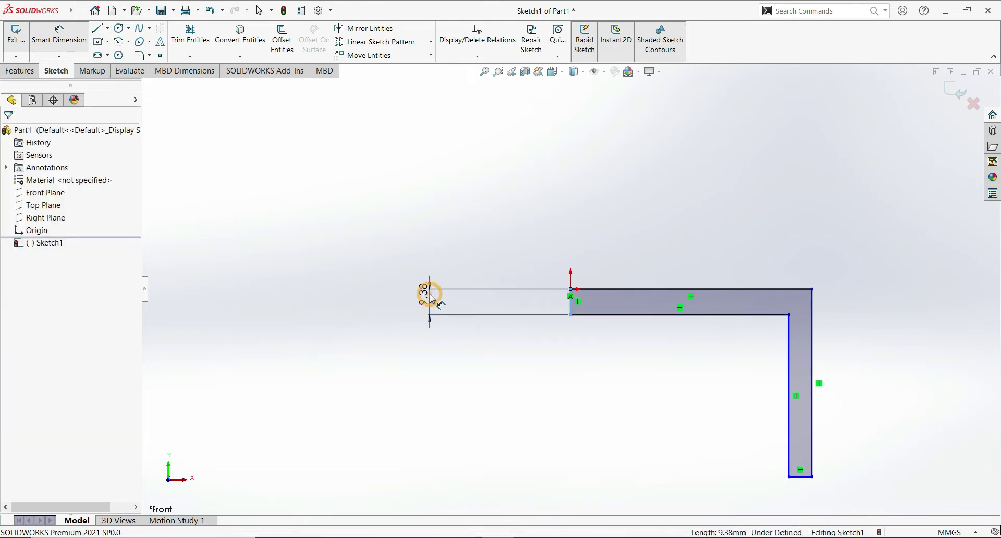
{"action": "left_click", "coordinate": [431, 298]}
{"action": "type", "text": "10"}
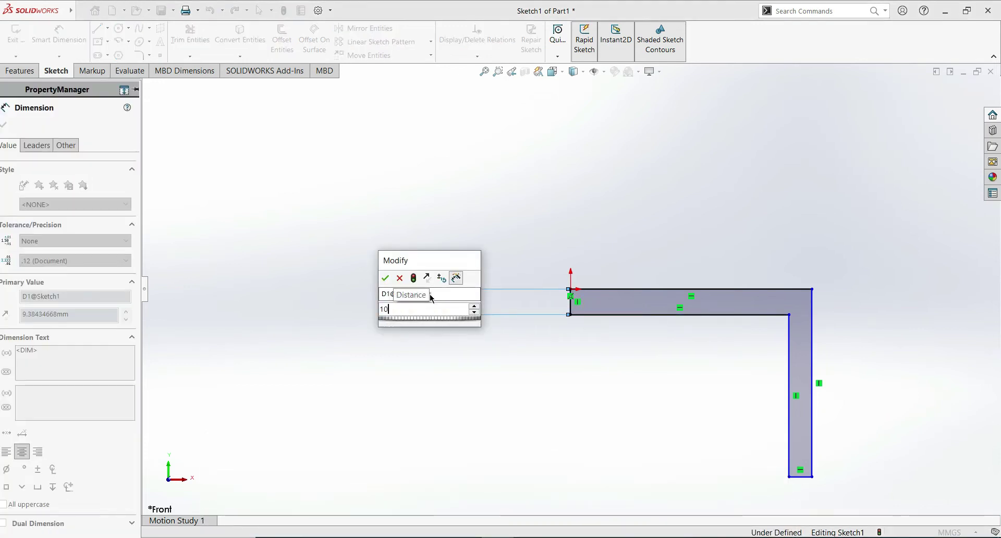
{"action": "key", "text": "Return"}
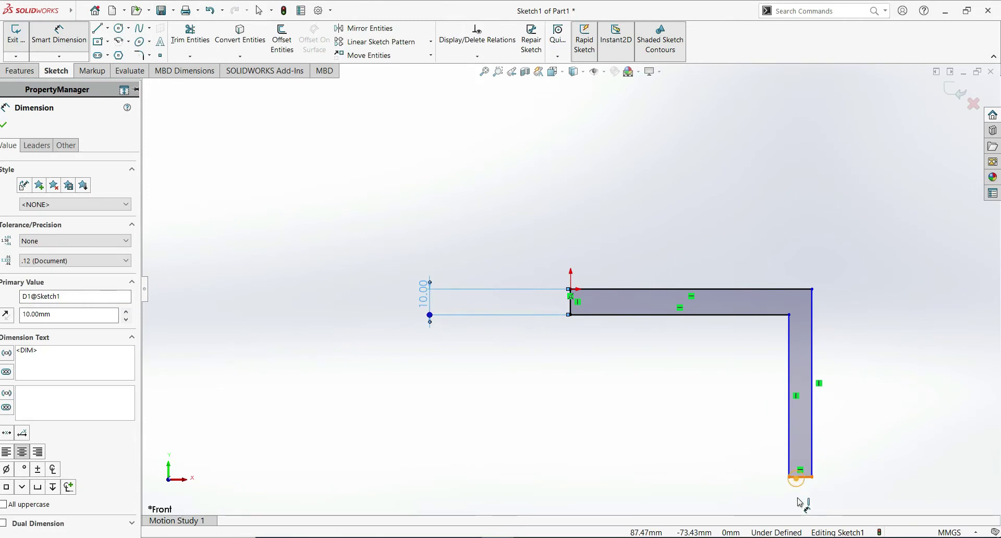
{"action": "left_click", "coordinate": [708, 482]}
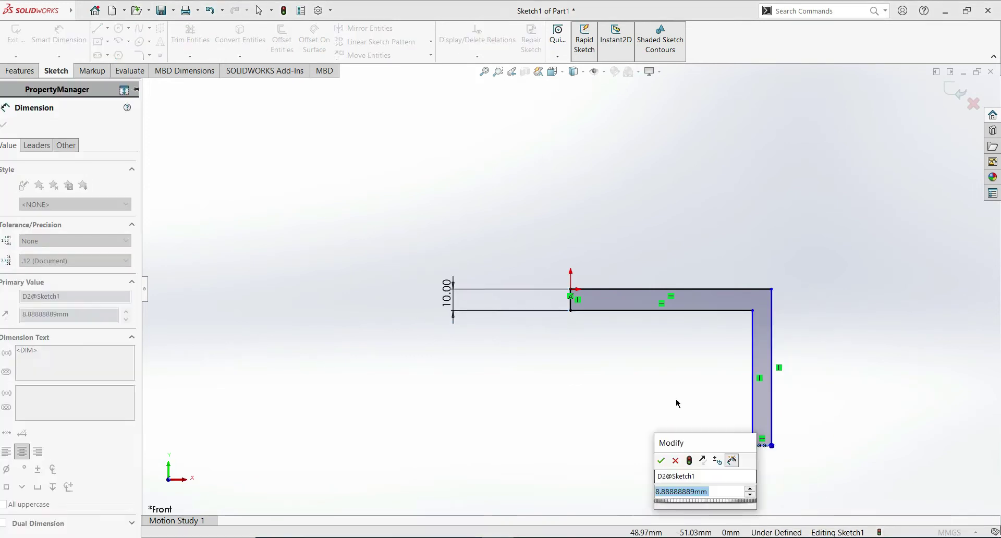
{"action": "type", "text": "10"}
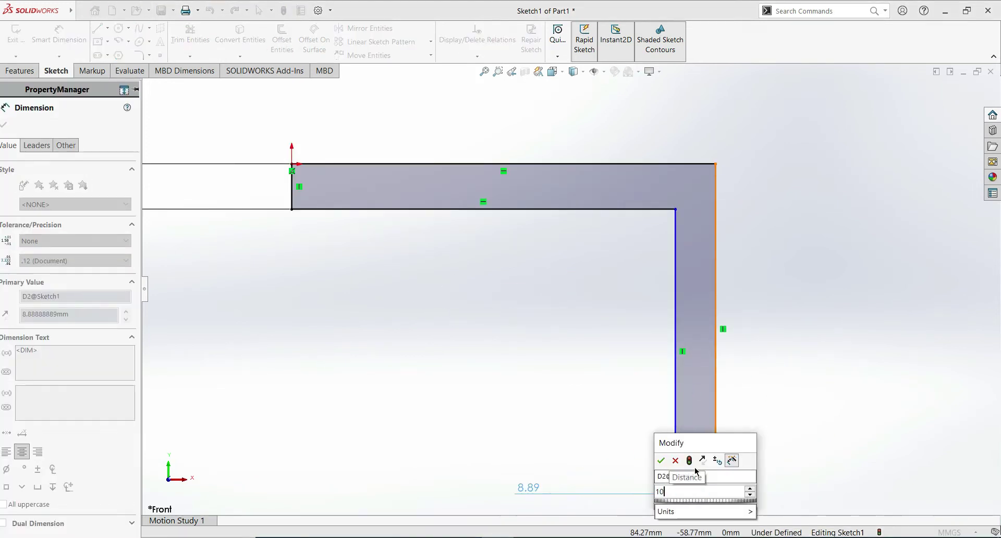
{"action": "key", "text": "Return"}
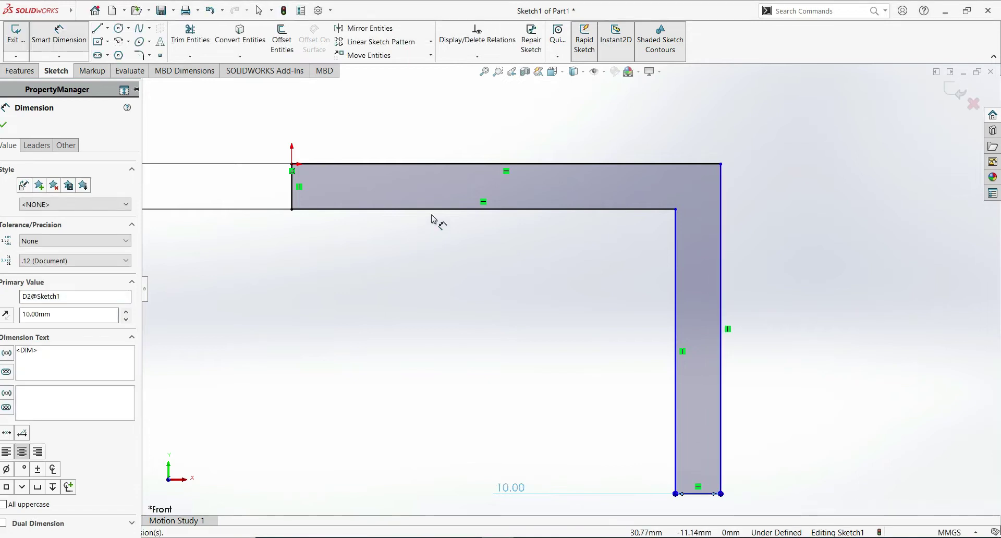
Set the inner top length to 80 mm and add a driven 90 mm overall length.
{"action": "left_click", "coordinate": [433, 214]}
{"action": "left_click", "coordinate": [432, 322]}
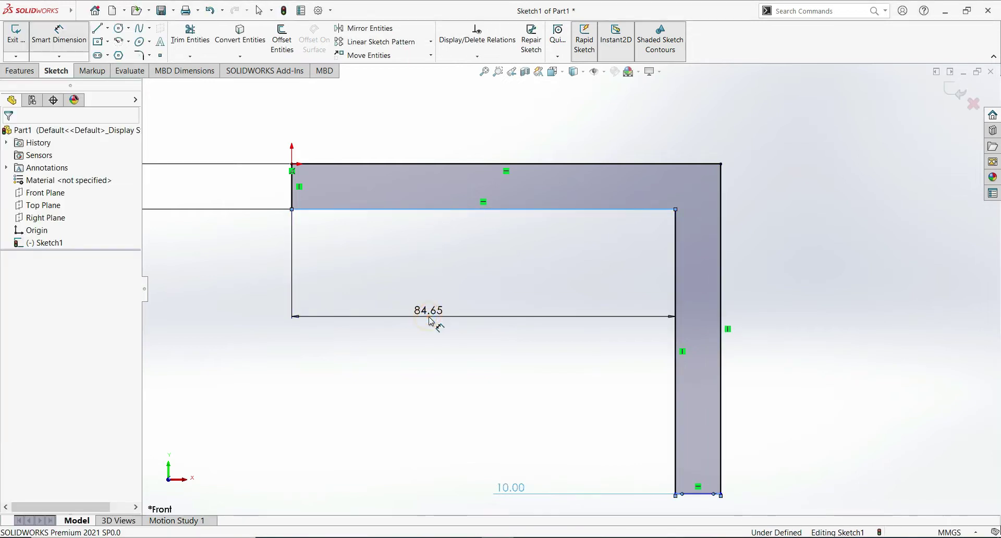
{"action": "type", "text": "80"}
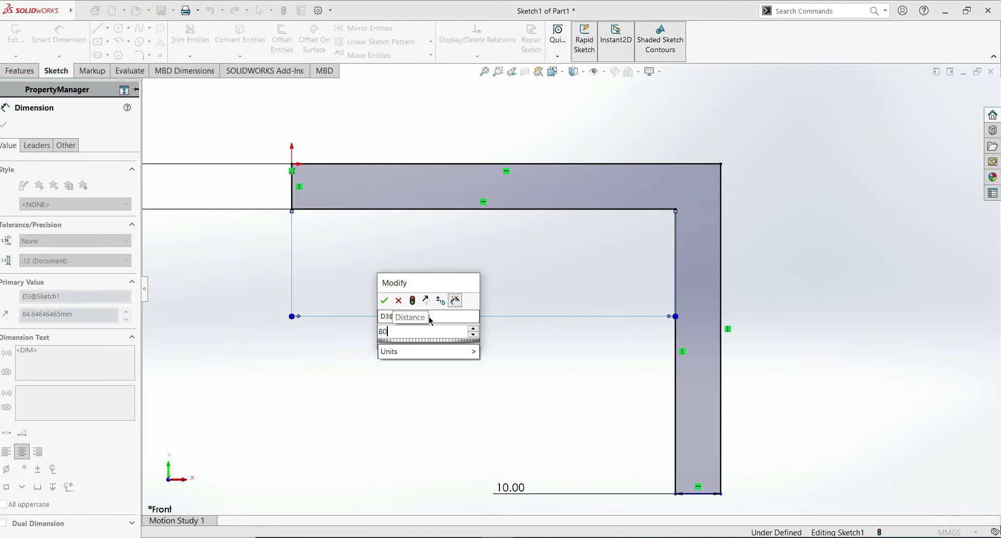
{"action": "key", "text": "Return"}
{"action": "left_click", "coordinate": [495, 167]}
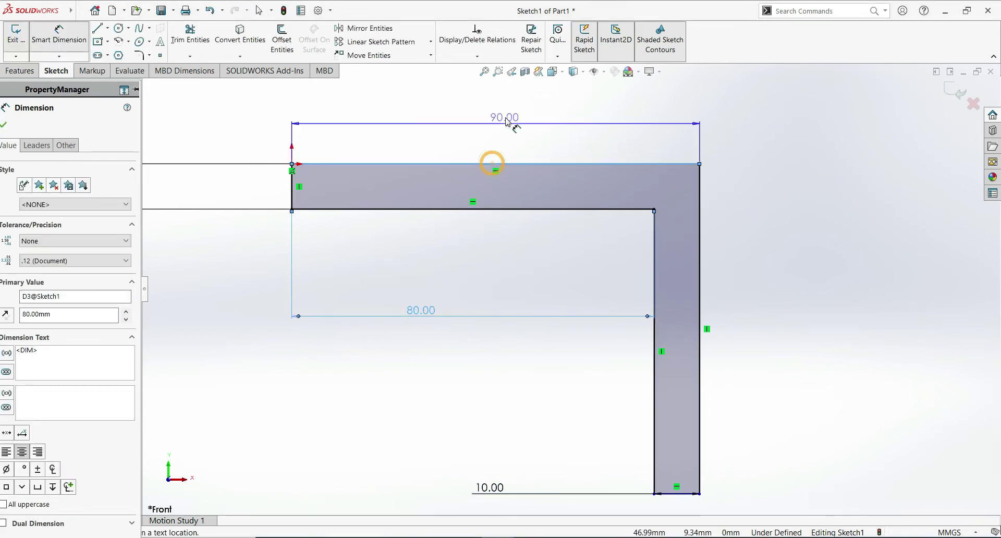
{"action": "left_click", "coordinate": [505, 117]}
{"action": "left_click", "coordinate": [572, 270]}
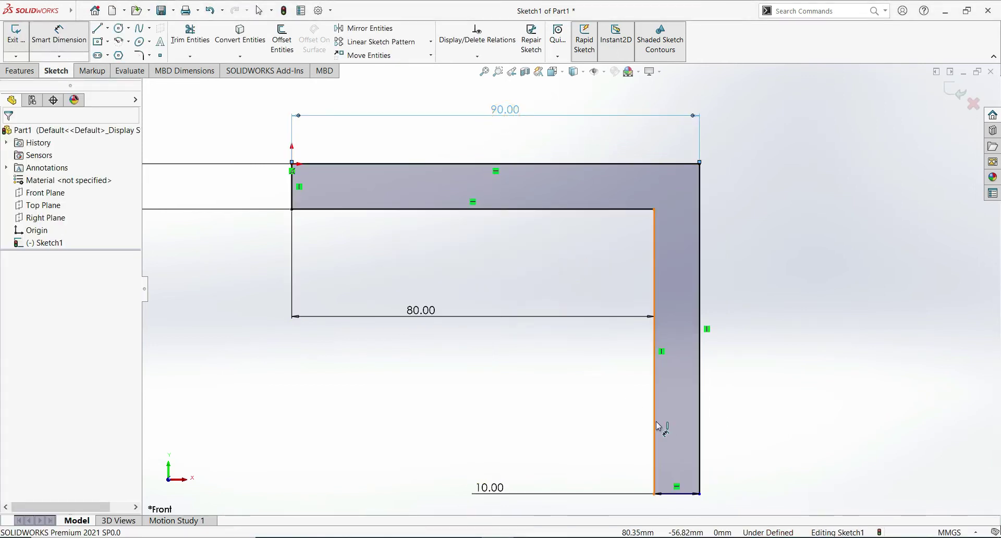
Dimension the inner vertical edge to 70 mm and fit the sketch in view.
{"action": "left_click", "coordinate": [655, 424]}
{"action": "left_click", "coordinate": [572, 417]}
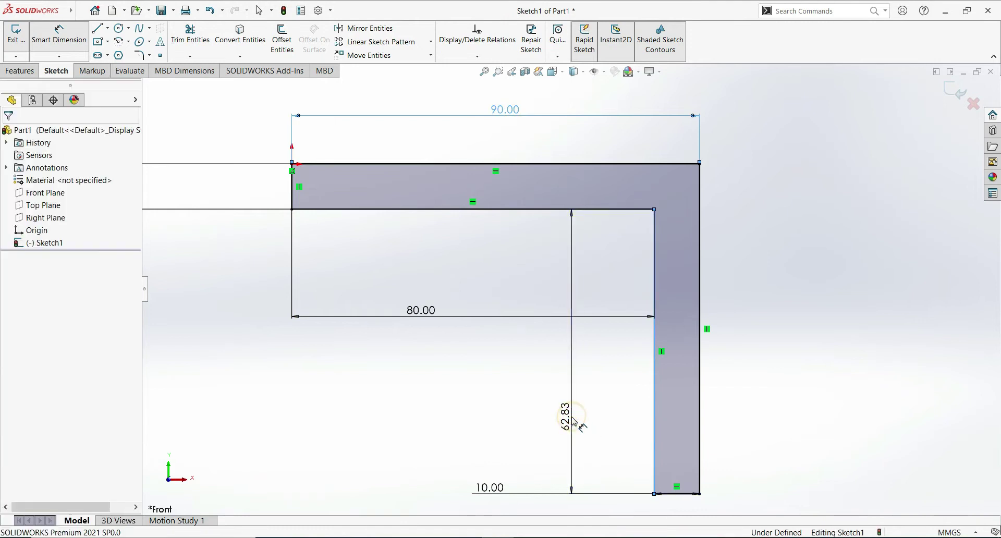
{"action": "type", "text": "7"}
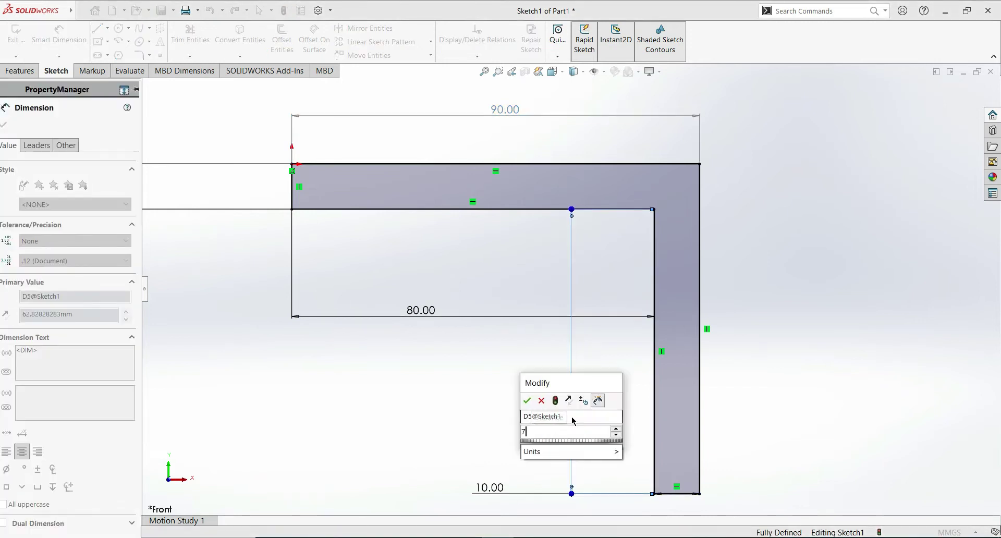
{"action": "type", "text": "0"}
{"action": "key", "text": "Return"}
{"action": "key", "text": "z"}
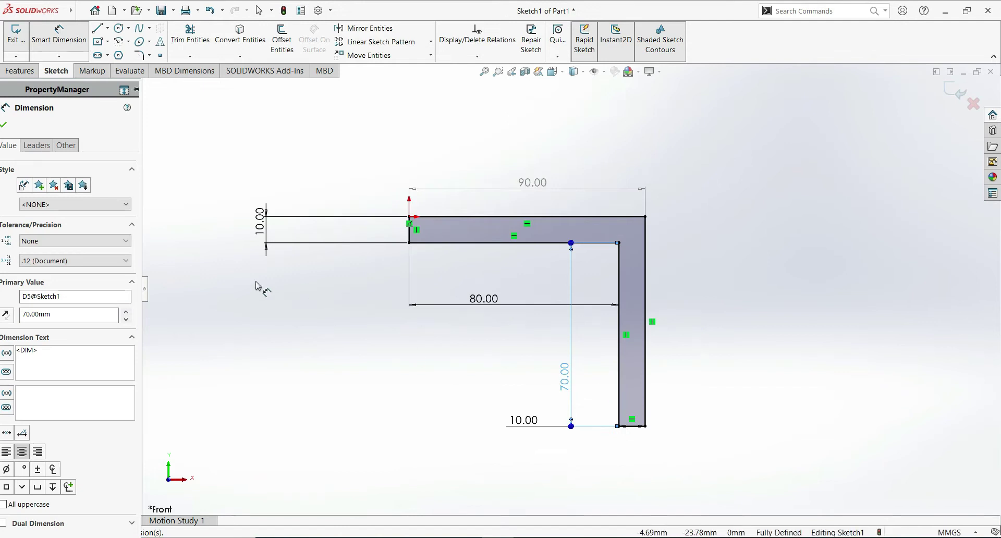
{"action": "left_click", "coordinate": [4, 124]}
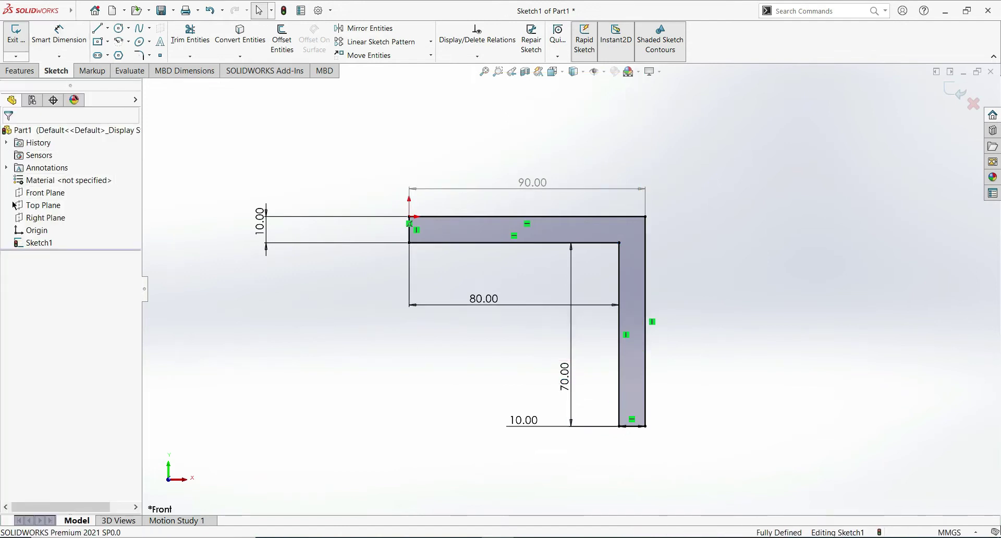
Extrude the L sketch Mid Plane to a 20 mm depth.
{"action": "left_click", "coordinate": [21, 73]}
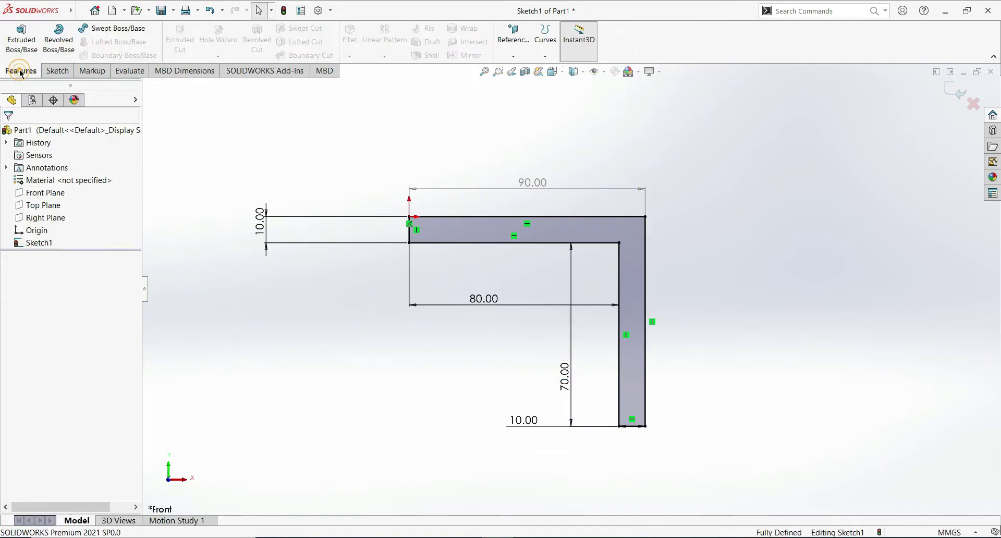
{"action": "left_click", "coordinate": [20, 37]}
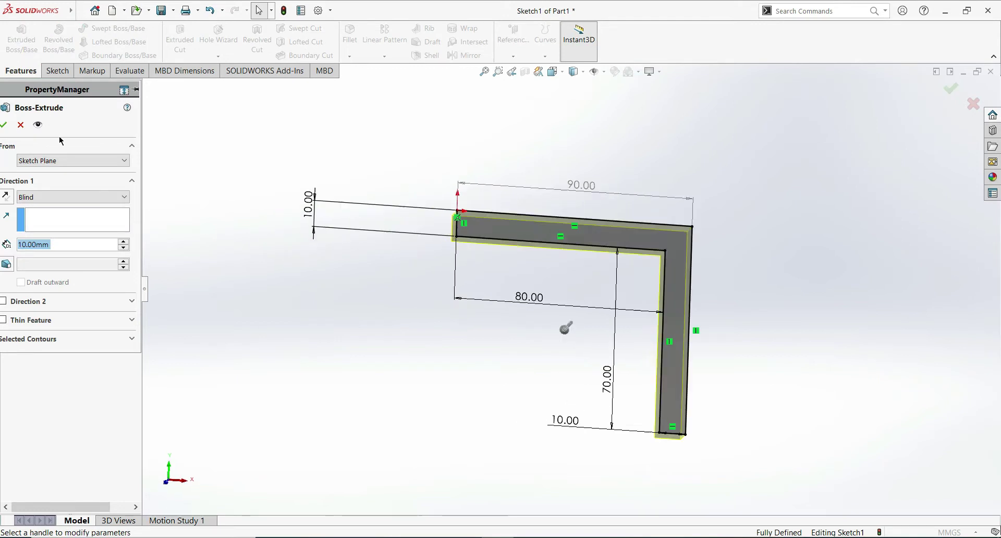
{"action": "left_click", "coordinate": [111, 198]}
{"action": "left_click", "coordinate": [95, 253]}
{"action": "type", "text": "20"}
{"action": "key", "text": "Return"}
{"action": "left_click", "coordinate": [3, 125]}
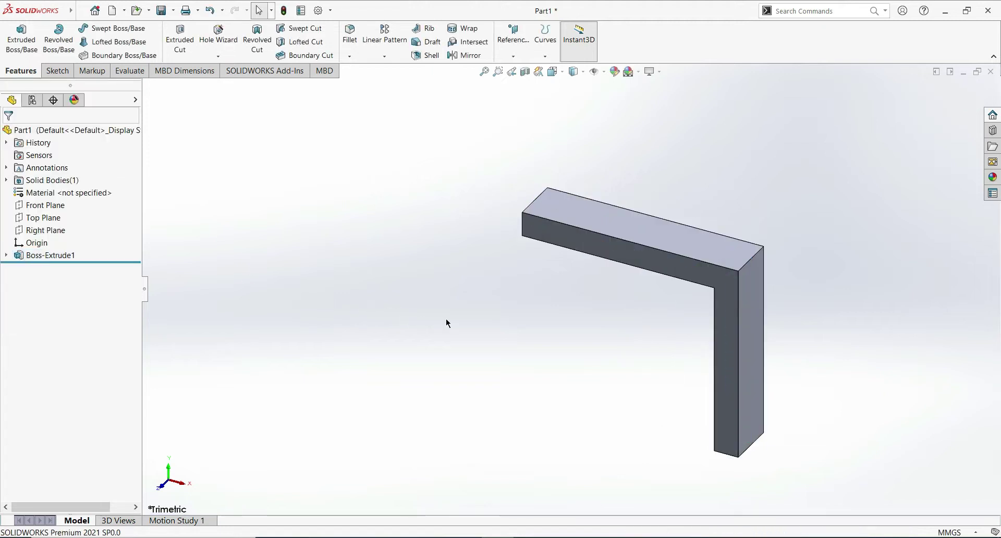
Start a new sketch on the horizontal arm's end face.
{"action": "middle_click_drag", "start_coordinate": [502, 311], "coordinate": [612, 249]}
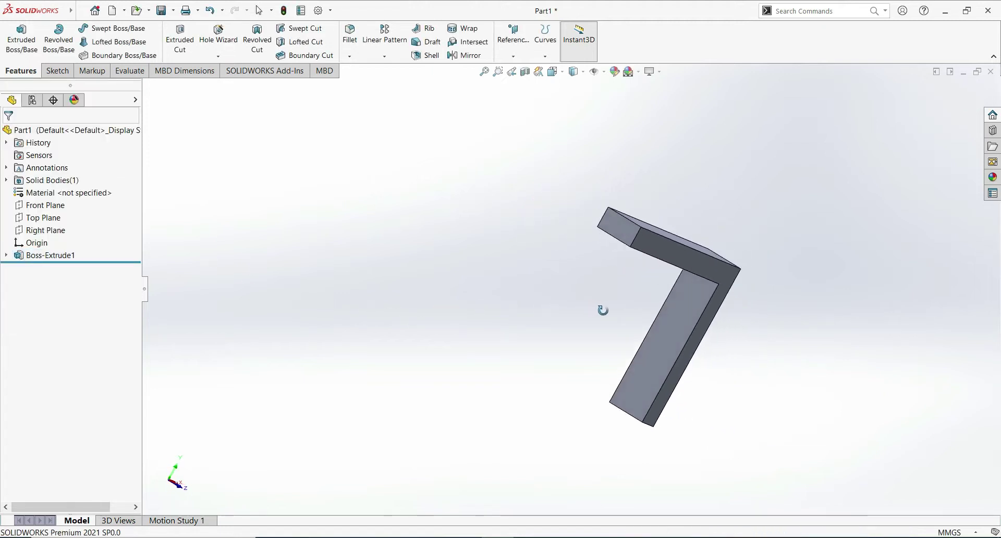
{"action": "left_click", "coordinate": [613, 246]}
{"action": "left_click", "coordinate": [663, 208]}
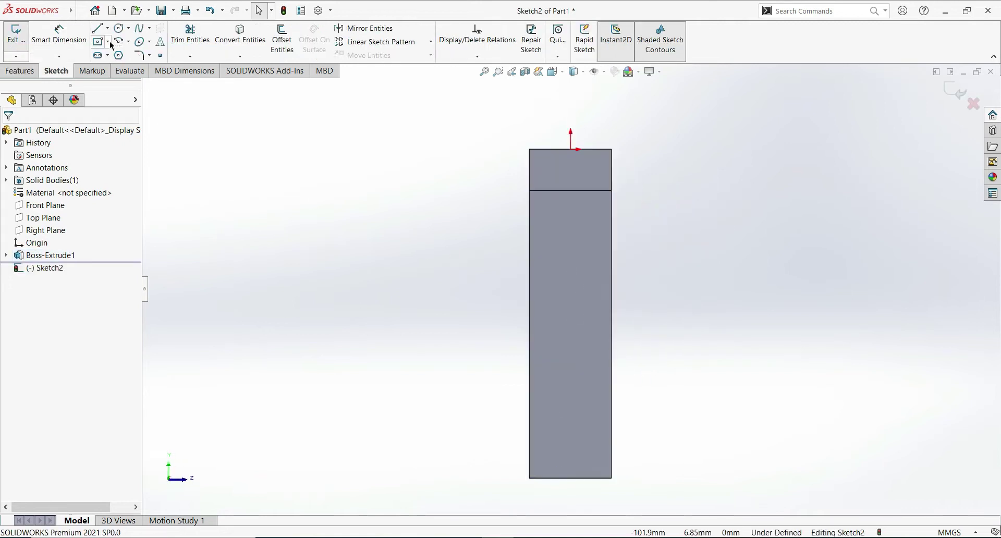
Draw a vertical centerline from the inner edge's midpoint up to the face's top edge.
{"action": "left_click", "coordinate": [108, 44]}
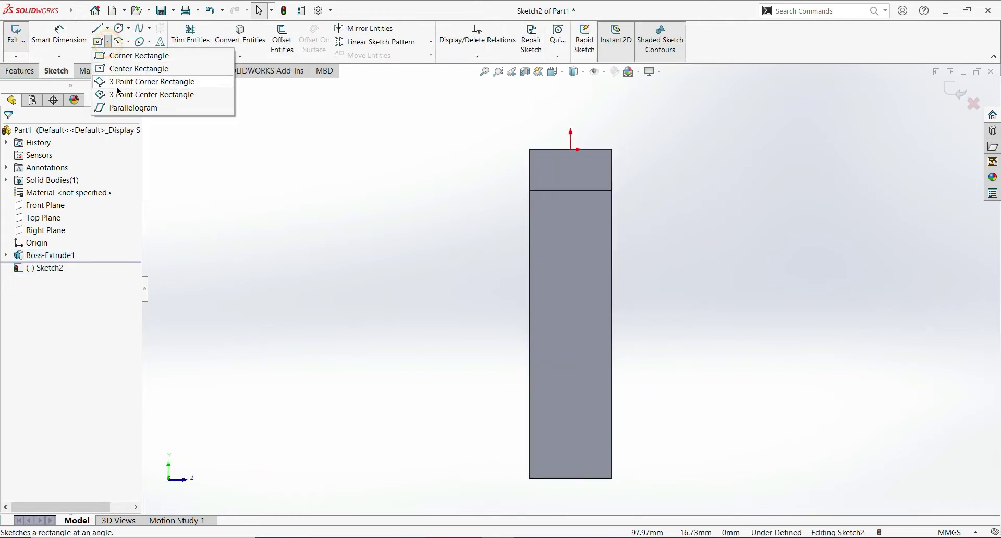
{"action": "left_click", "coordinate": [108, 27]}
{"action": "left_click", "coordinate": [120, 55]}
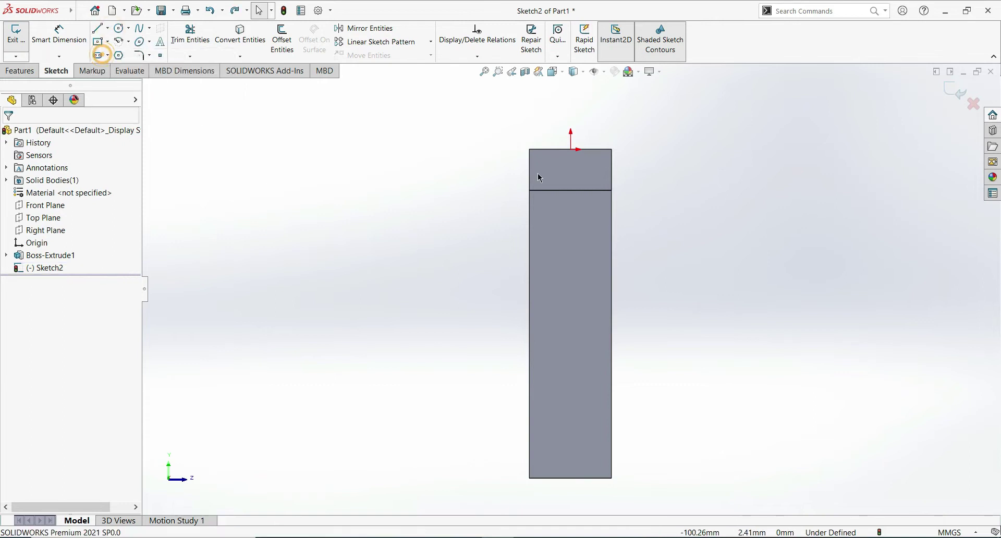
{"action": "left_click", "coordinate": [571, 190]}
{"action": "left_click", "coordinate": [571, 149]}
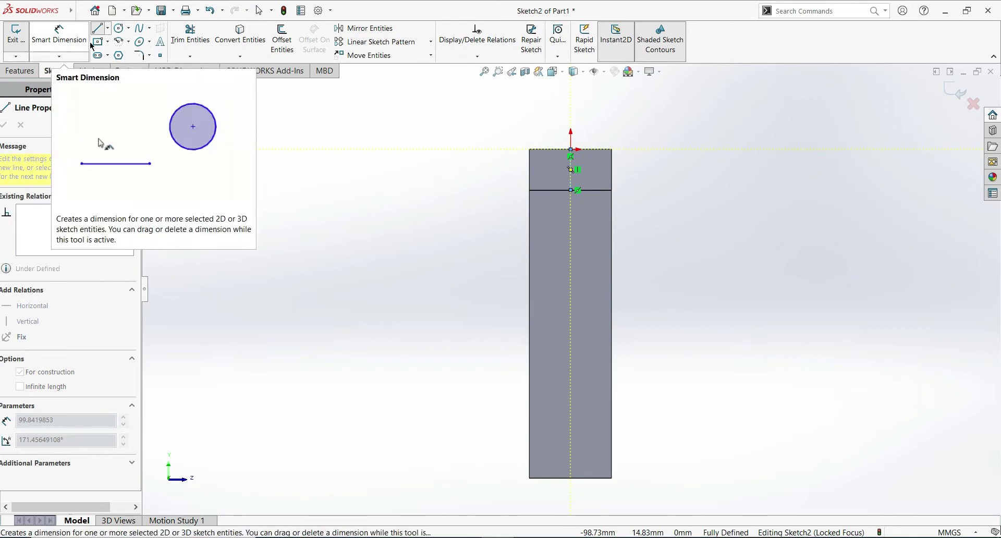
Draw a center rectangle centred on the centerline's midpoint.
{"action": "left_click", "coordinate": [108, 48]}
{"action": "left_click", "coordinate": [130, 70]}
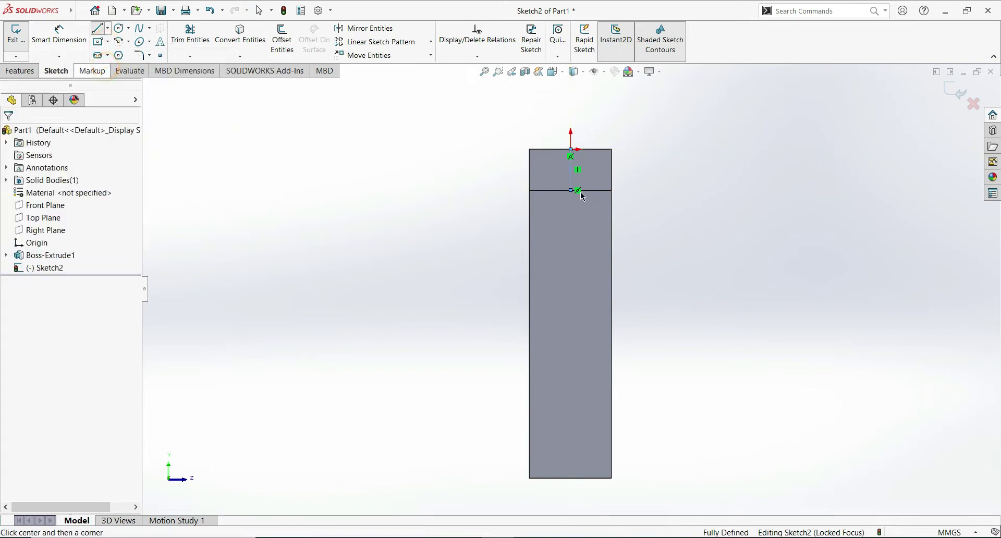
{"action": "left_click", "coordinate": [571, 170]}
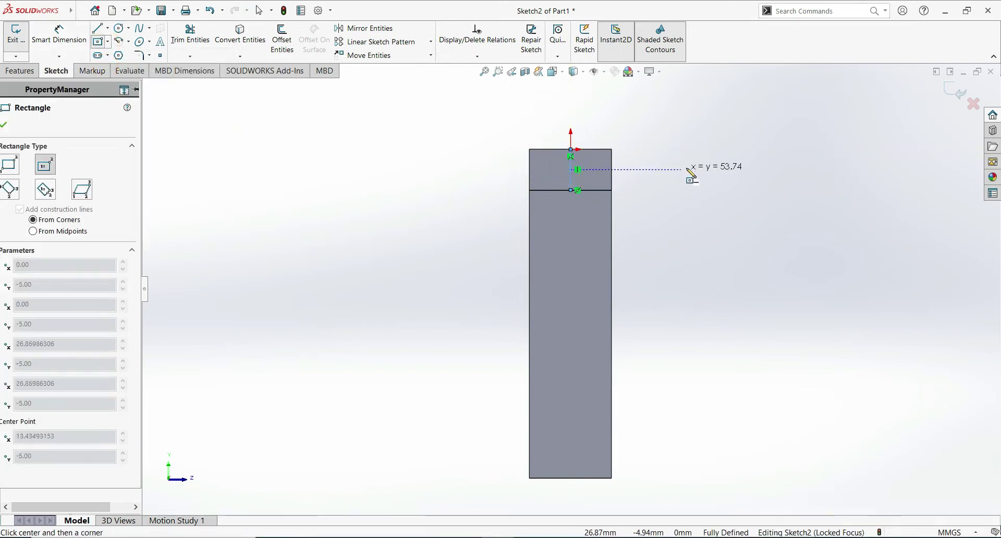
{"action": "left_click", "coordinate": [664, 214]}
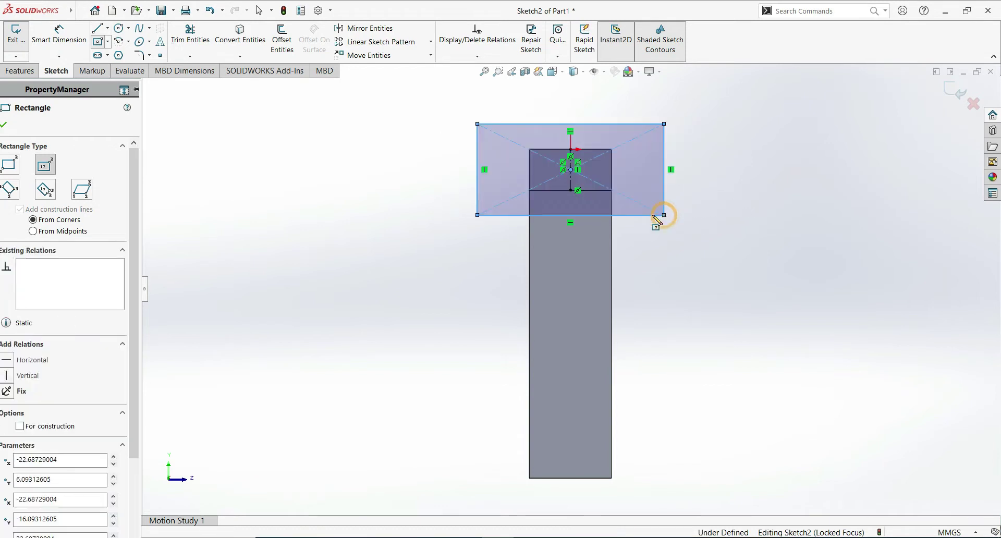
{"action": "left_click", "coordinate": [5, 127]}
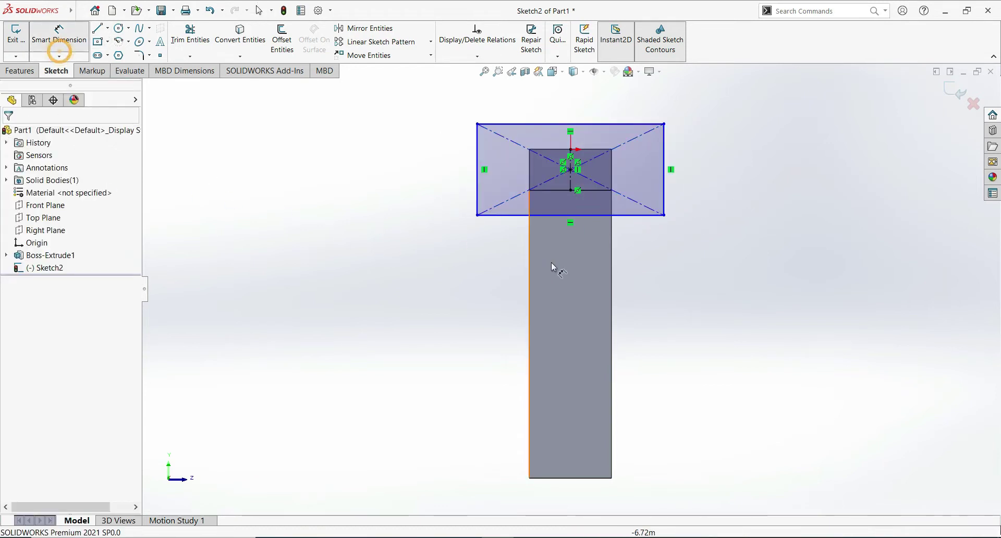
Dimension the Sketch2 rectangle's width and height to 30 mm each.
{"action": "left_click", "coordinate": [444, 298]}
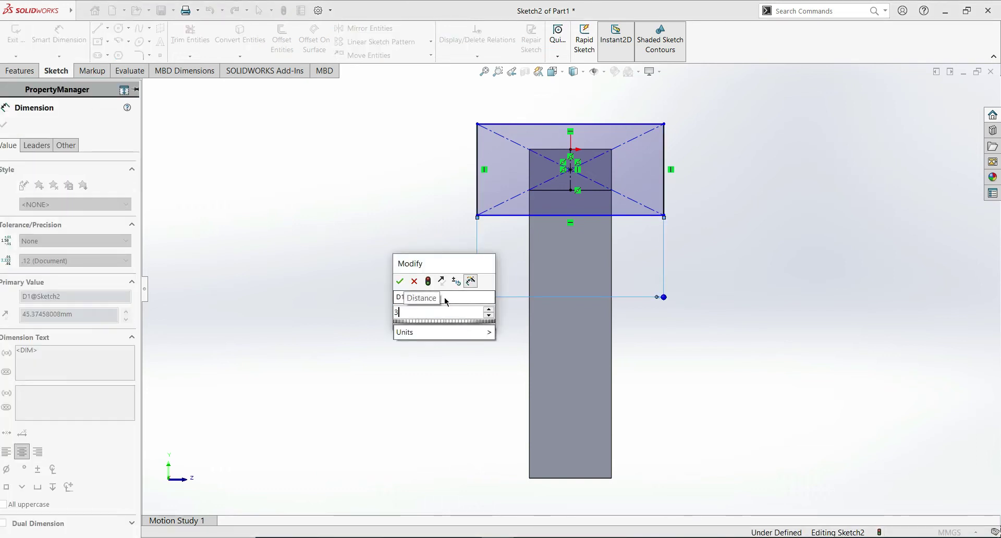
{"action": "key", "text": "Escape"}
{"action": "type", "text": "30"}
{"action": "key", "text": "Return"}
{"action": "left_click", "coordinate": [509, 200]}
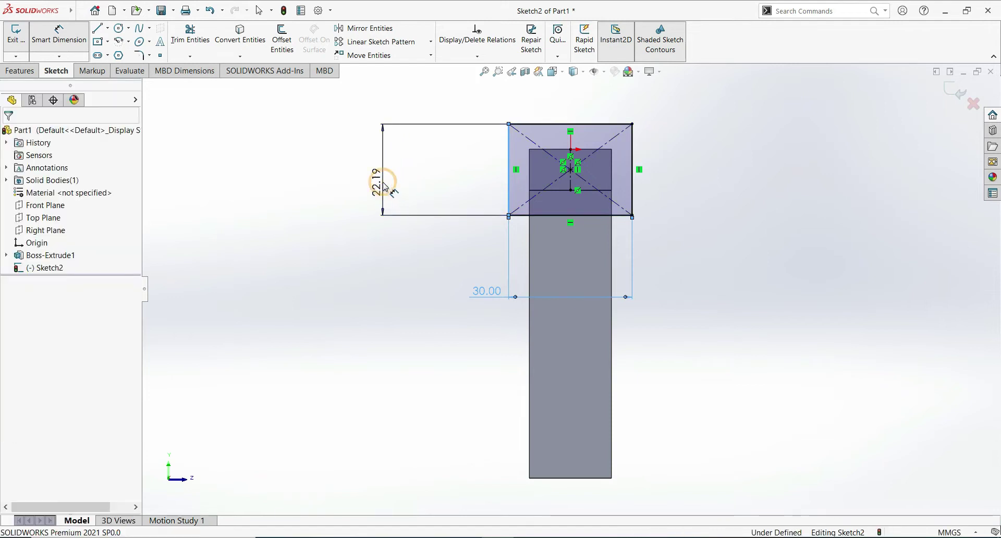
{"action": "left_click", "coordinate": [384, 186]}
{"action": "key", "text": "Return"}
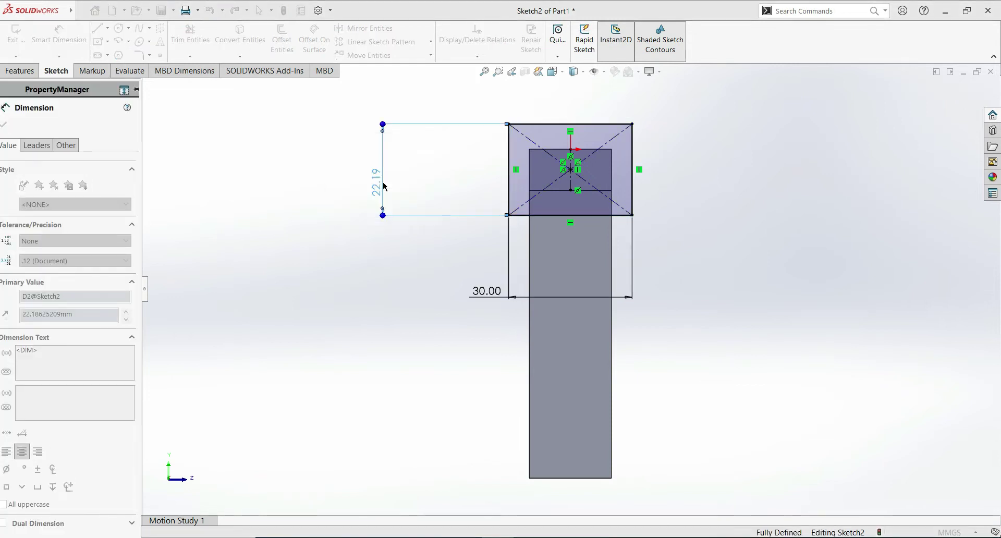
{"action": "type", "text": "30"}
{"action": "key", "text": "Return"}
{"action": "key", "text": "Escape"}
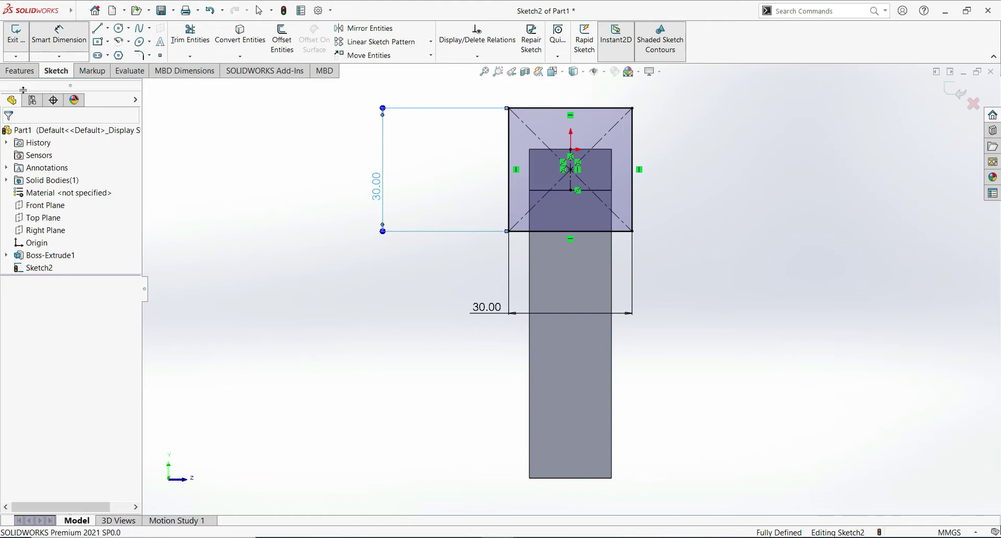
{"action": "left_click", "coordinate": [21, 70]}
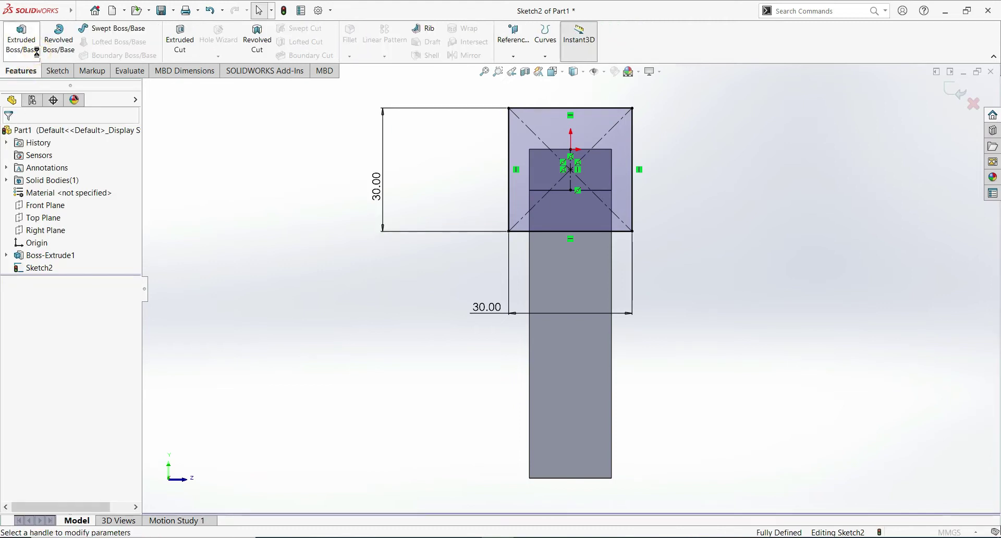
Extrude the 30 × 30 mm square to a 5 mm depth, correcting an initial 10 mm entry.
{"action": "left_click", "coordinate": [37, 51]}
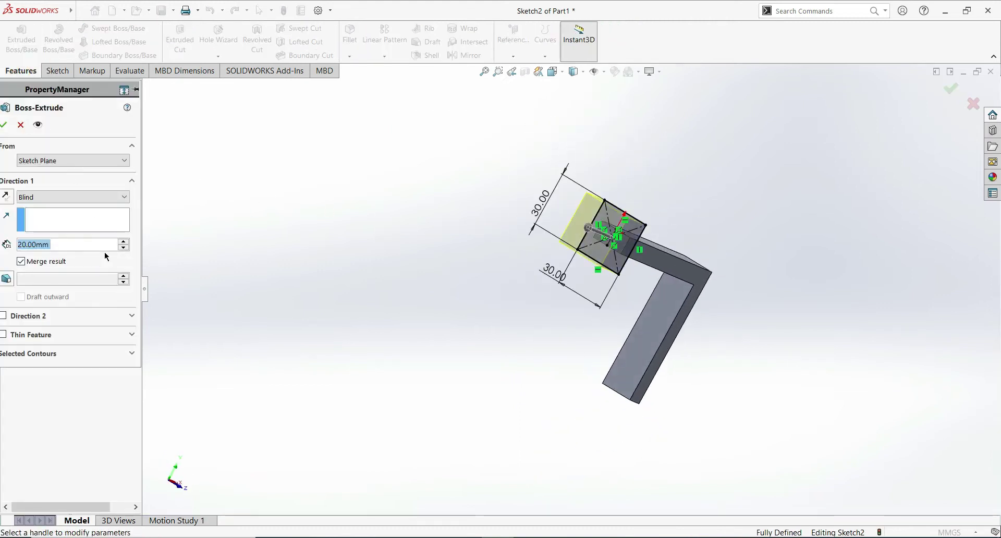
{"action": "type", "text": "10"}
{"action": "key", "text": "Return"}
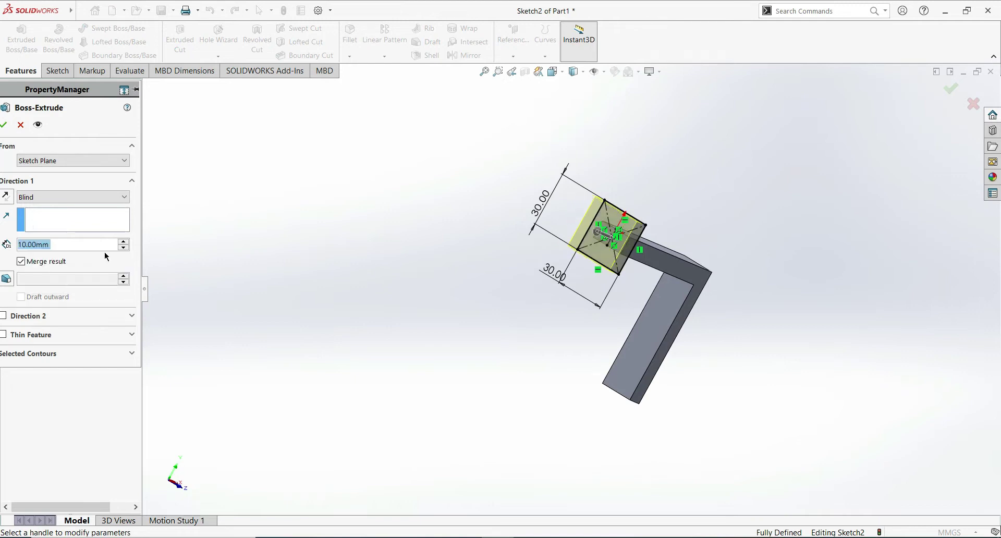
{"action": "type", "text": "5"}
{"action": "key", "text": "Return"}
{"action": "left_click", "coordinate": [5, 125]}
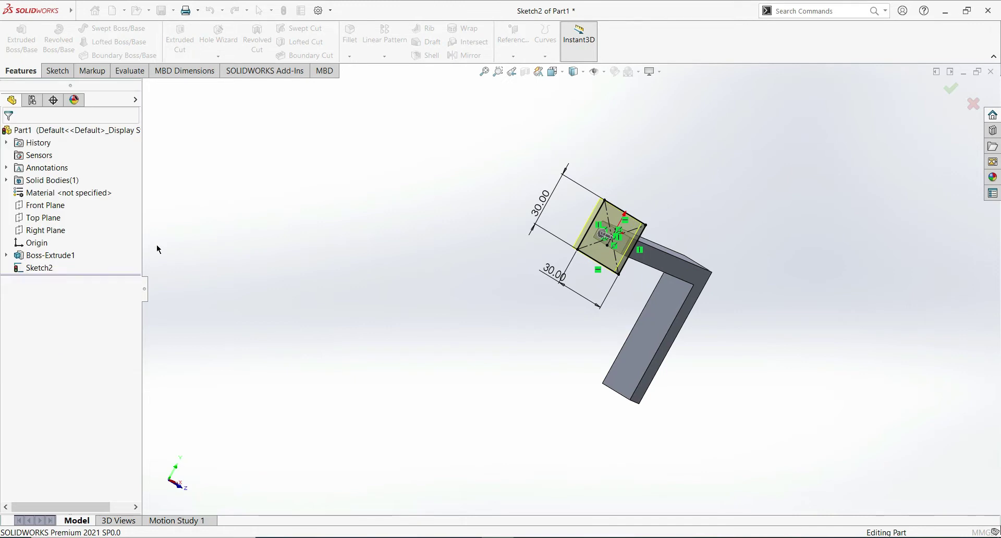
{"action": "left_click", "coordinate": [513, 371]}
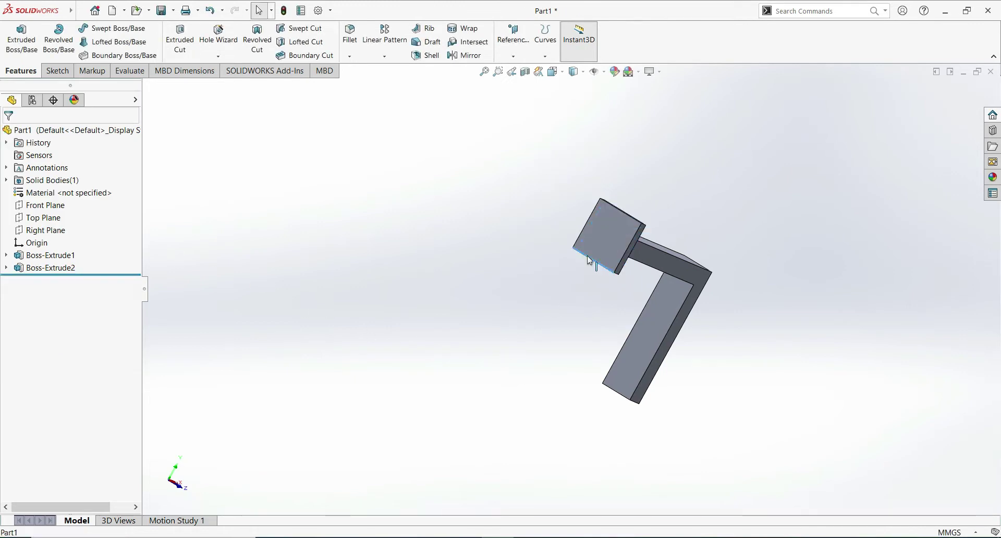
{"action": "mouse_move", "coordinate": [563, 344]}
{"action": "middle_mouse_down"}
{"action": "mouse_move", "coordinate": [586, 290]}
{"action": "mouse_move", "coordinate": [585, 402]}
{"action": "middle_mouse_up"}
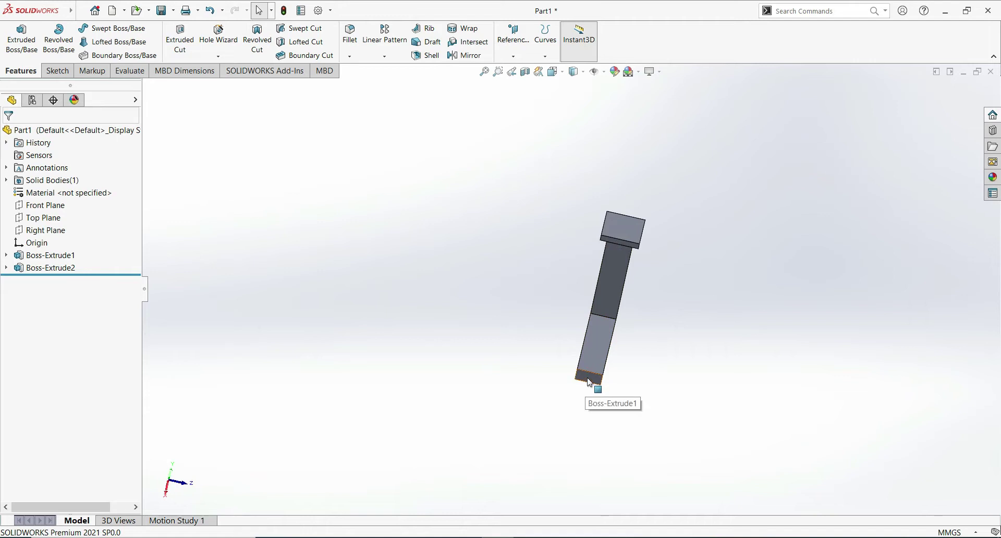
Open a sketch on the bar face and draw a vertical centerline across its far end.
{"action": "left_click", "coordinate": [590, 383]}
{"action": "left_click", "coordinate": [631, 346]}
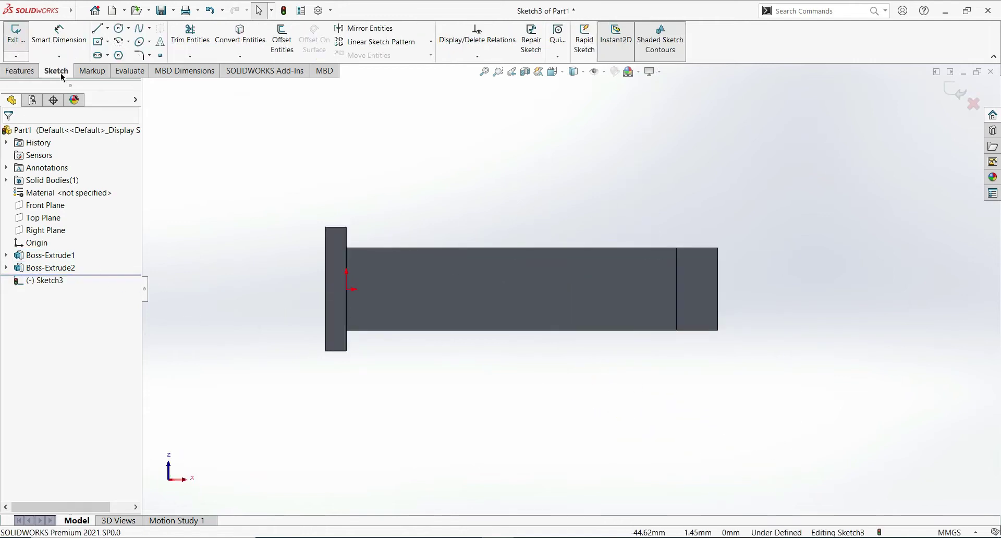
{"action": "left_click", "coordinate": [108, 29]}
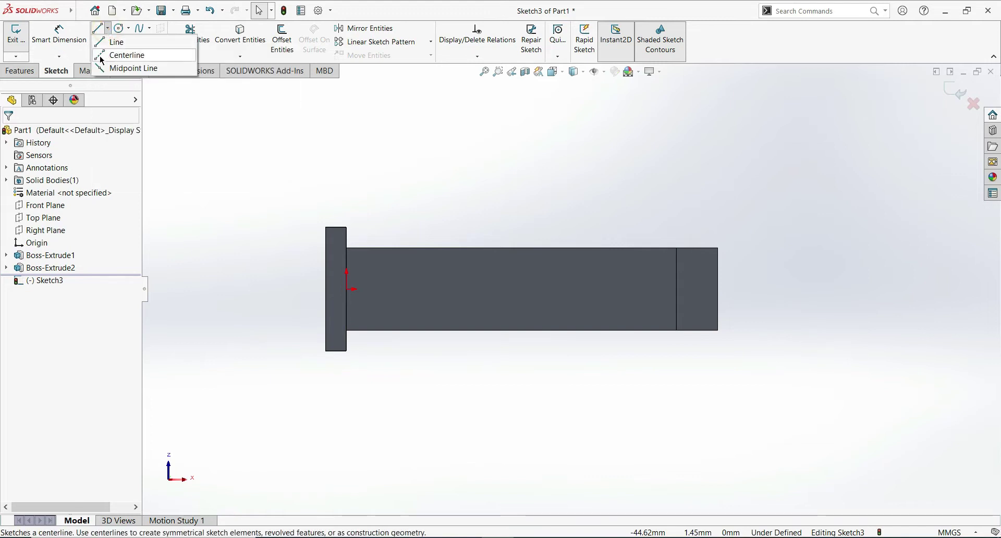
{"action": "left_click", "coordinate": [125, 55]}
{"action": "left_click", "coordinate": [697, 330]}
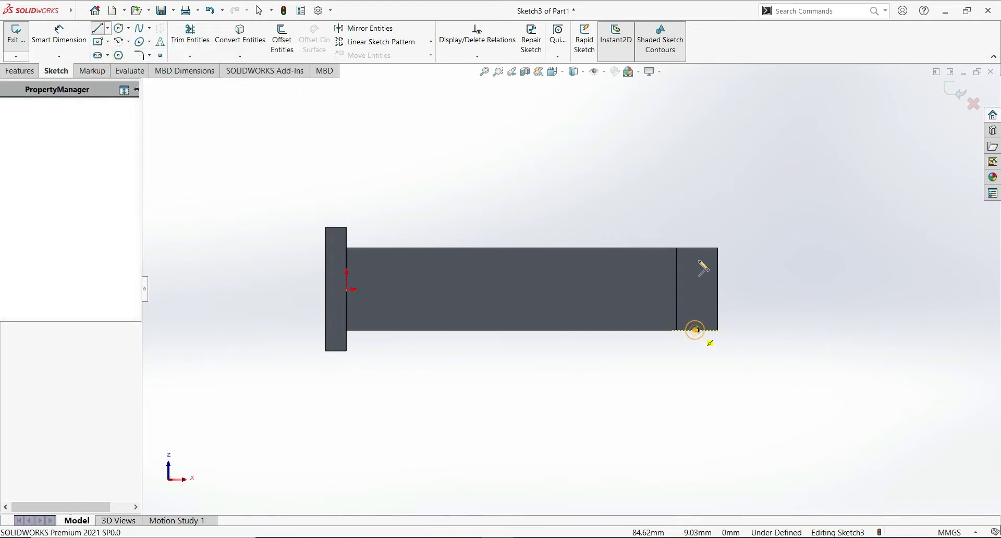
{"action": "left_click", "coordinate": [5, 125]}
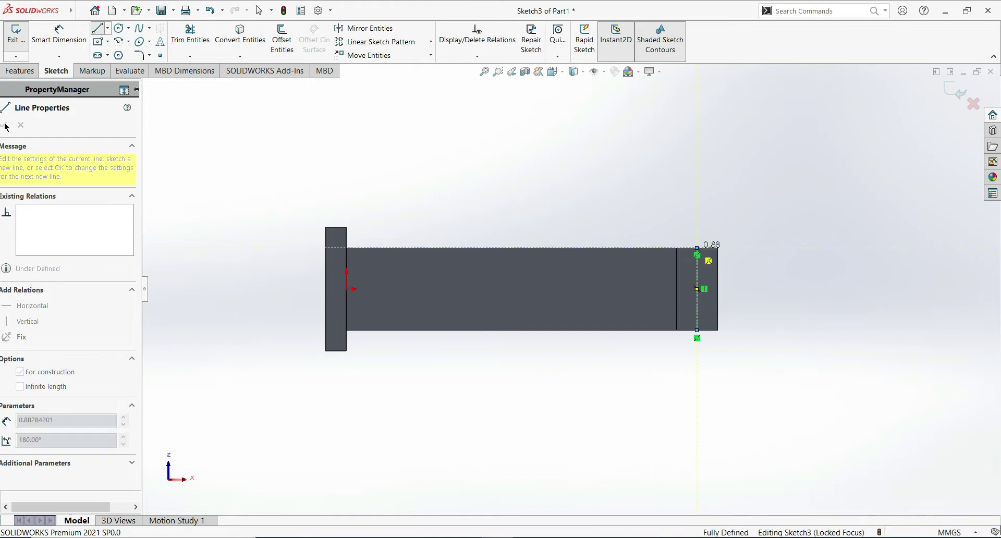
{"action": "left_click", "coordinate": [3, 127]}
Draw a center rectangle centred on the centerline's midpoint.
{"action": "left_click", "coordinate": [108, 41]}
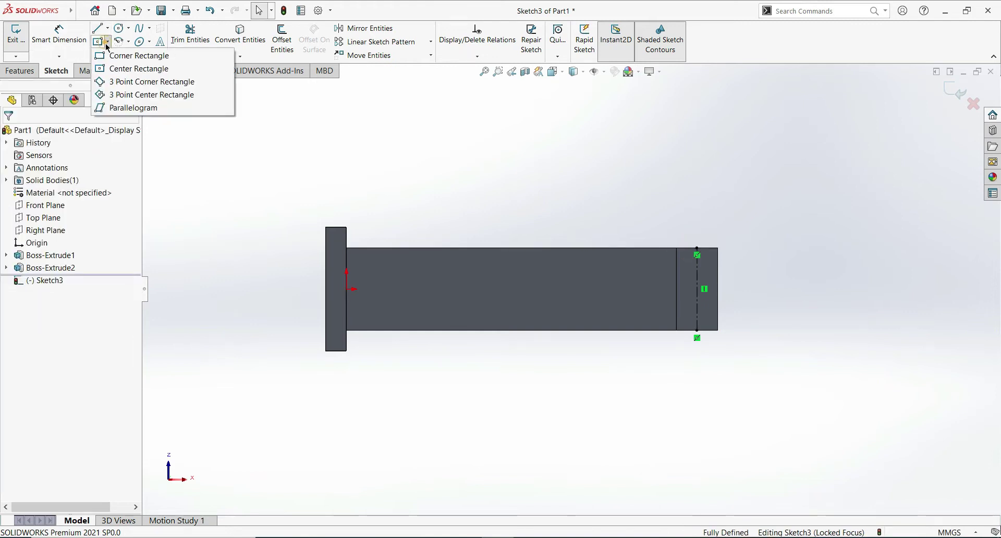
{"action": "left_click", "coordinate": [120, 69]}
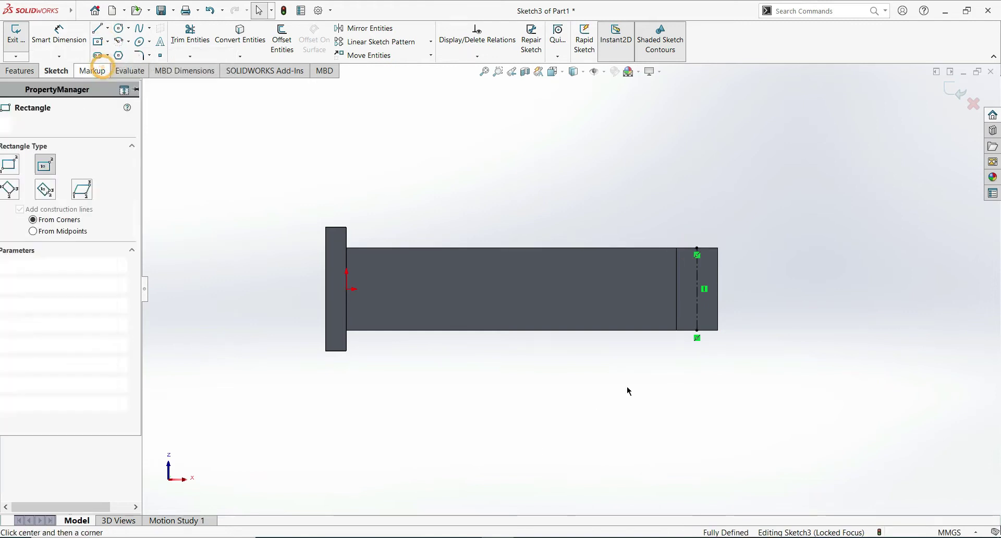
{"action": "left_click", "coordinate": [698, 289]}
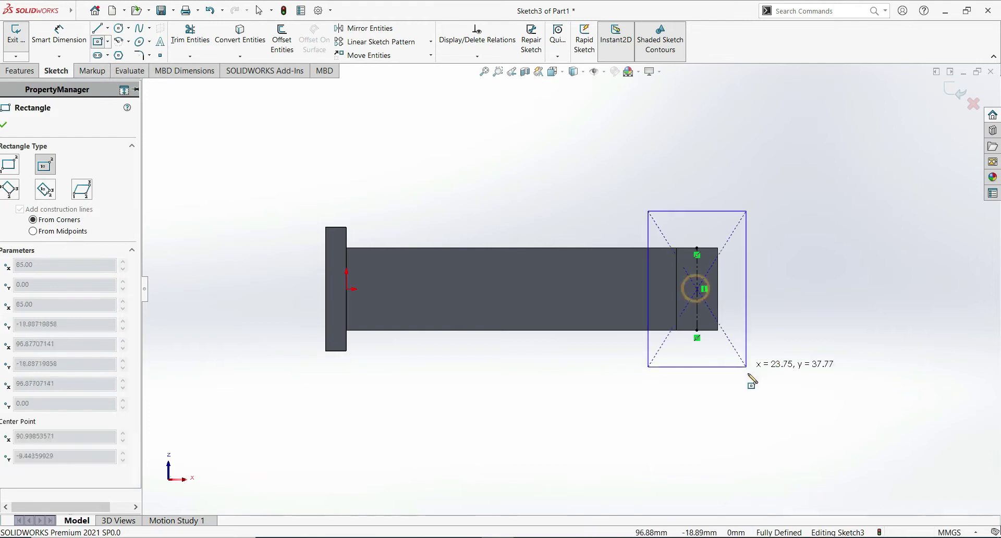
{"action": "left_click", "coordinate": [725, 350]}
{"action": "left_click", "coordinate": [4, 125]}
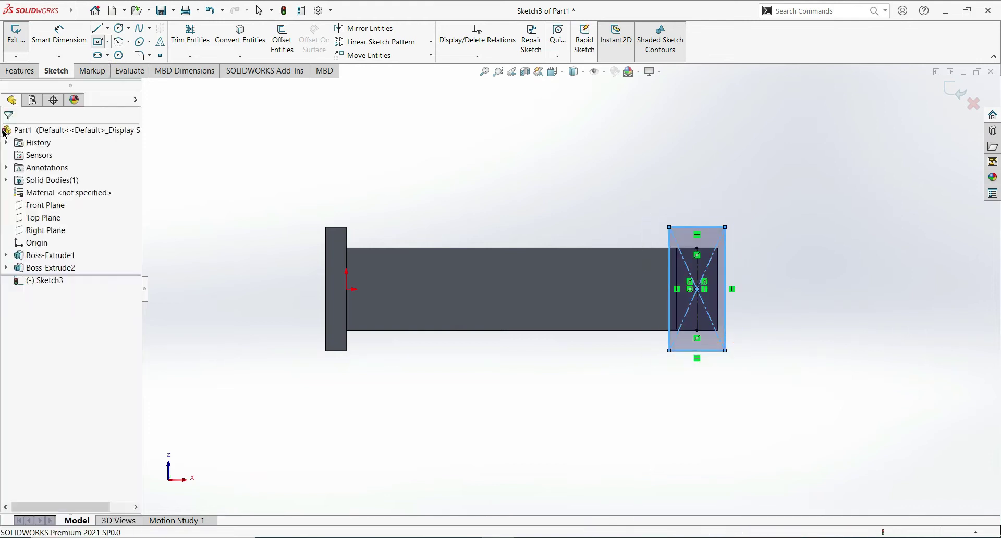
{"action": "left_click", "coordinate": [53, 47]}
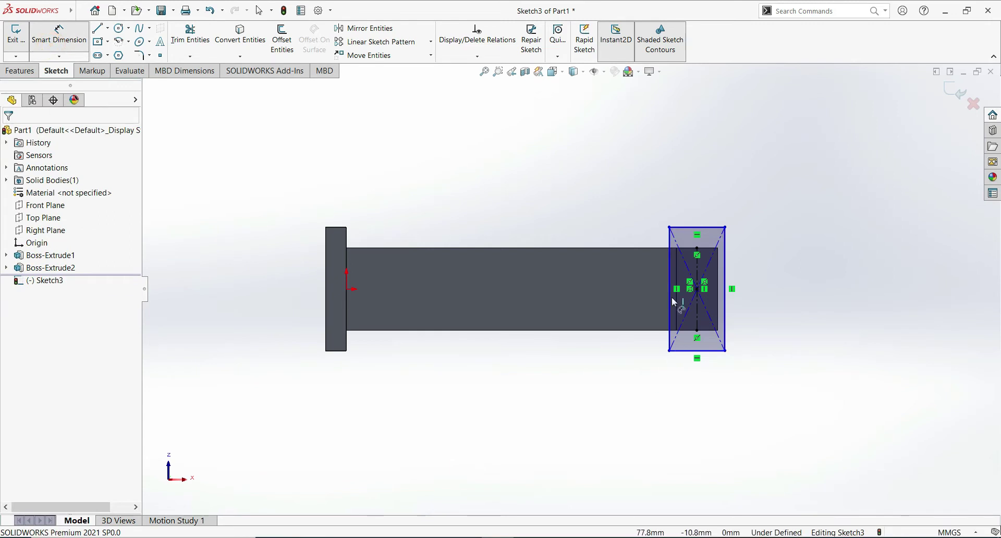
Dimension the rectangle's top edge to 30 mm.
{"action": "left_click", "coordinate": [691, 230]}
{"action": "left_click", "coordinate": [689, 154]}
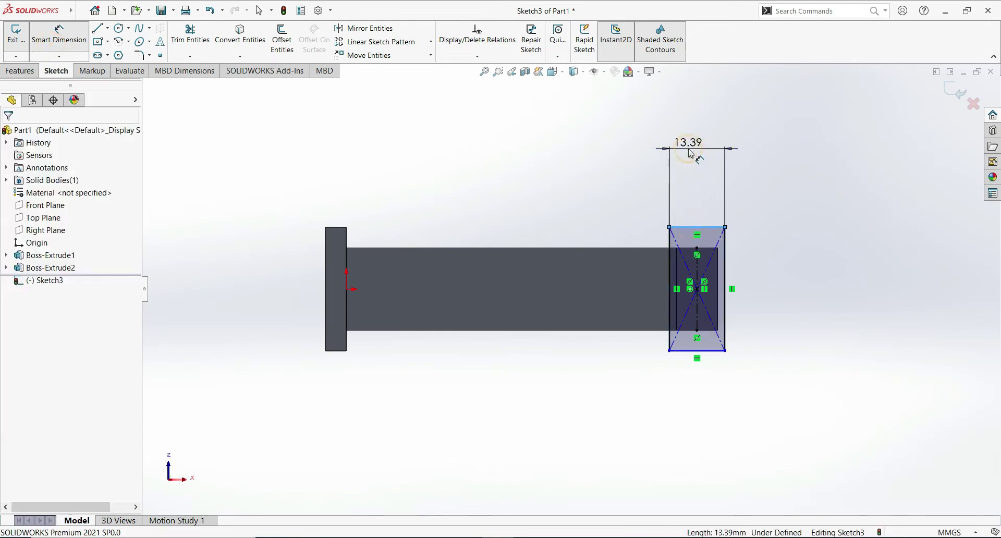
{"action": "left_click", "coordinate": [691, 153]}
{"action": "type", "text": "30"}
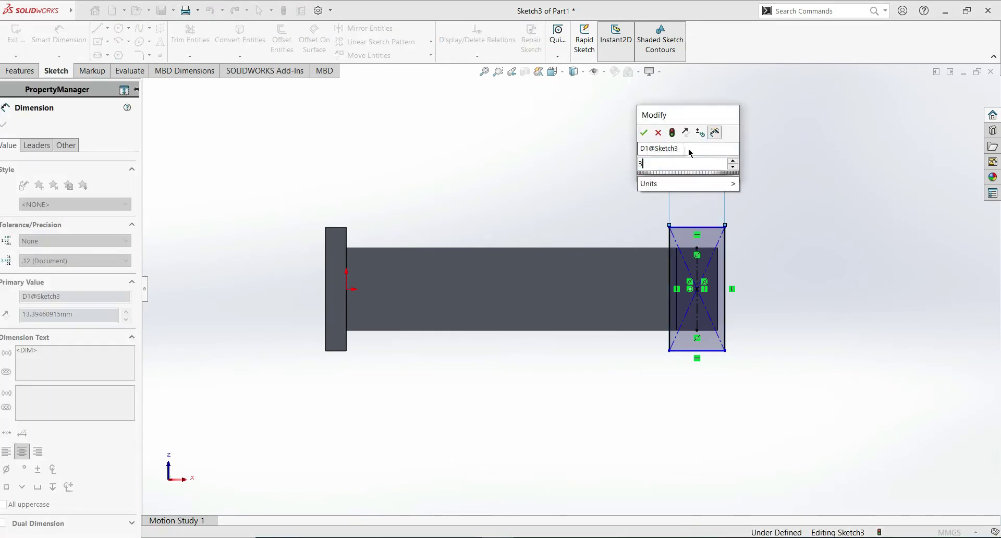
{"action": "key", "text": "Return"}
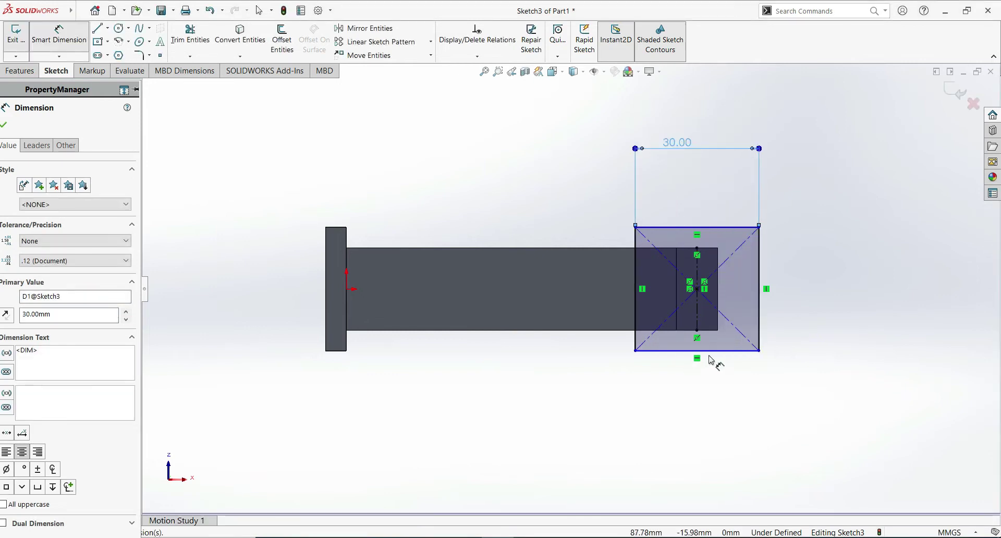
{"action": "left_click", "coordinate": [710, 357]}
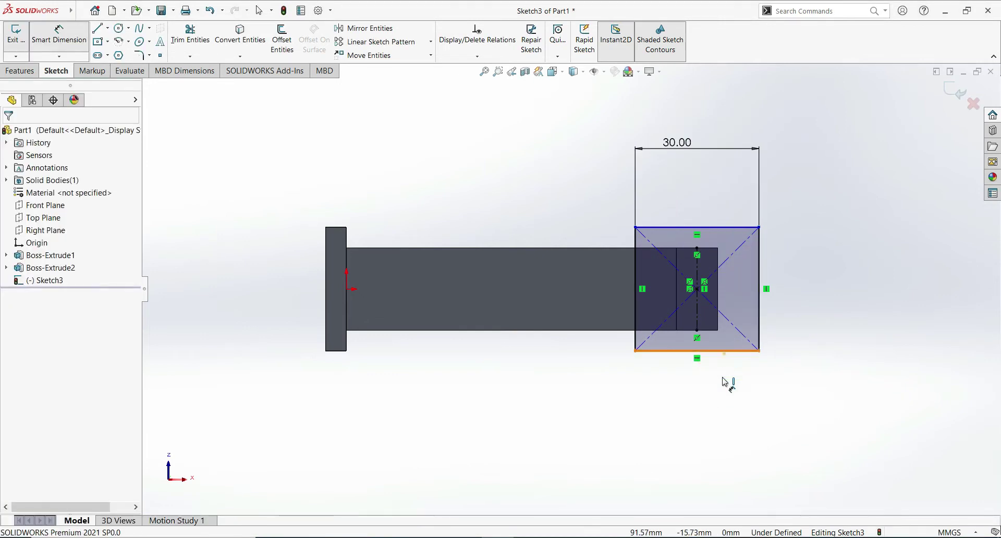
Keep the bottom edge dimension as driven and set the rectangle's height to 30 mm.
{"action": "left_click", "coordinate": [716, 418]}
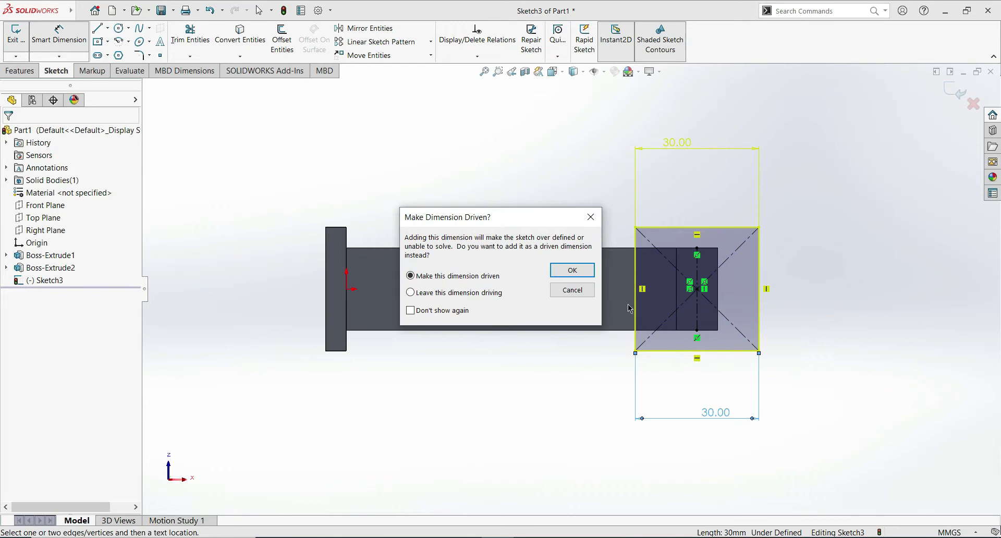
{"action": "left_click", "coordinate": [587, 271]}
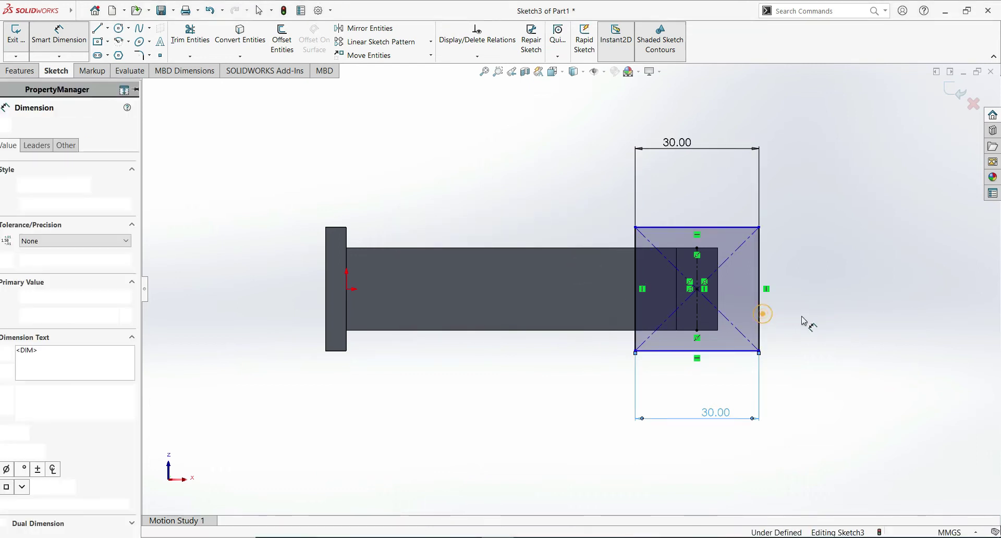
{"action": "left_click", "coordinate": [760, 319]}
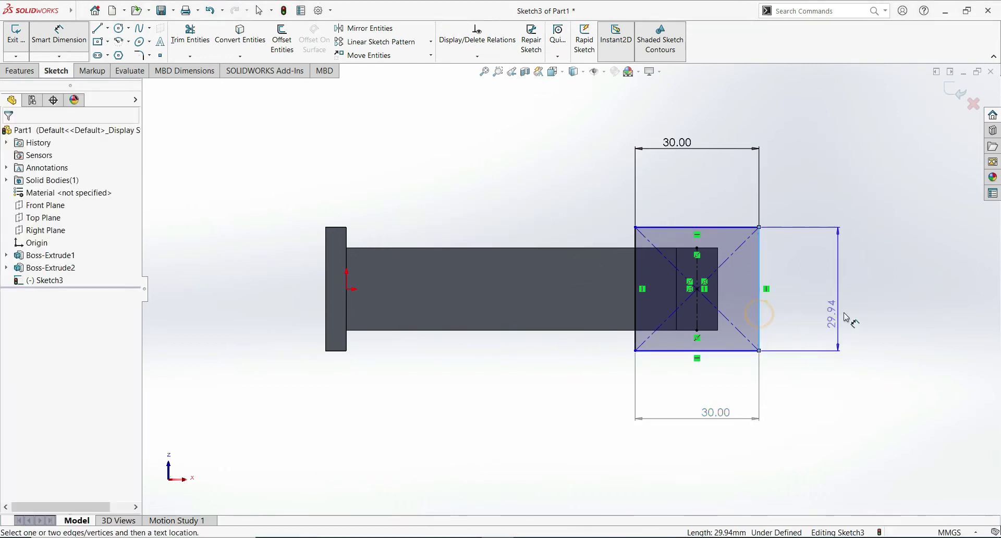
{"action": "left_click", "coordinate": [848, 309]}
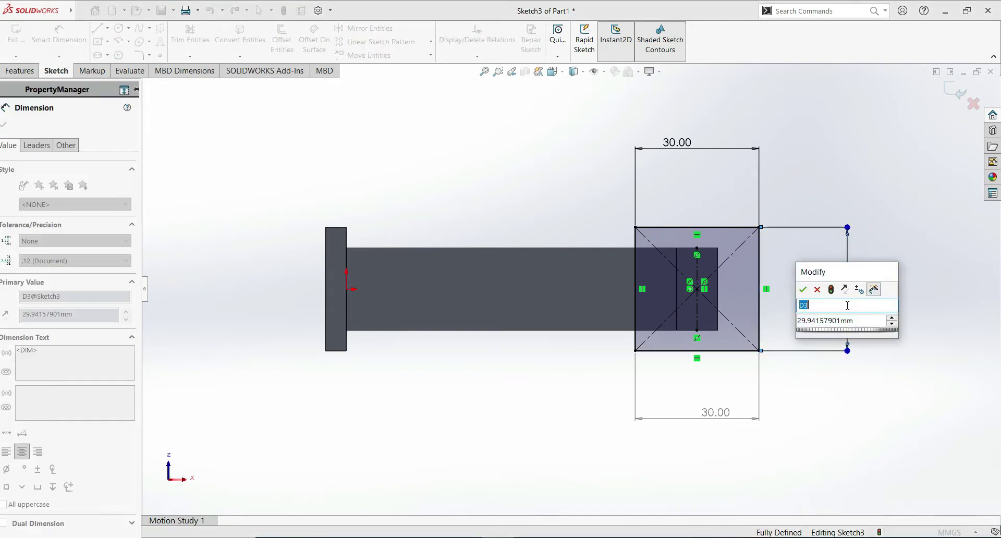
{"action": "type", "text": "30"}
{"action": "key", "text": "Return"}
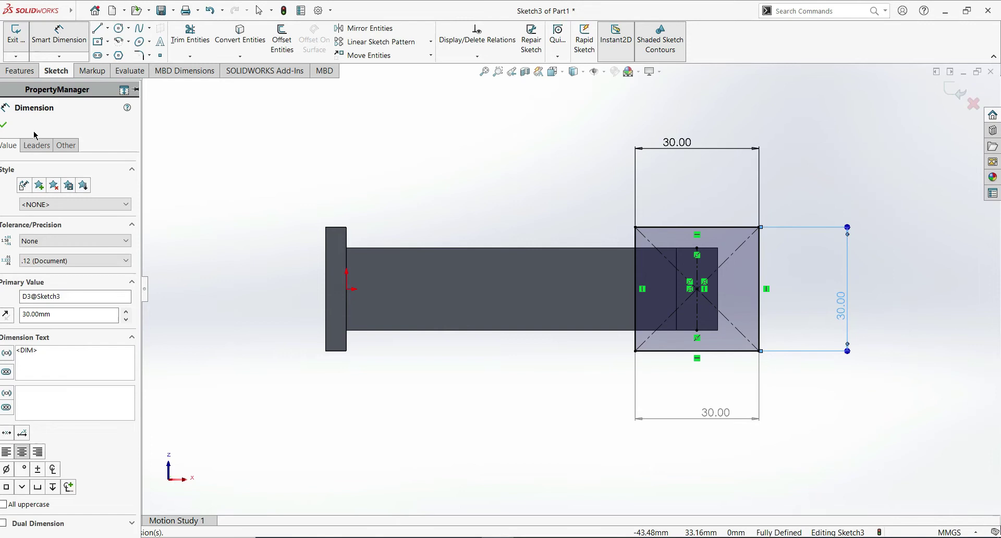
{"action": "left_click", "coordinate": [3, 125]}
{"action": "left_click", "coordinate": [20, 71]}
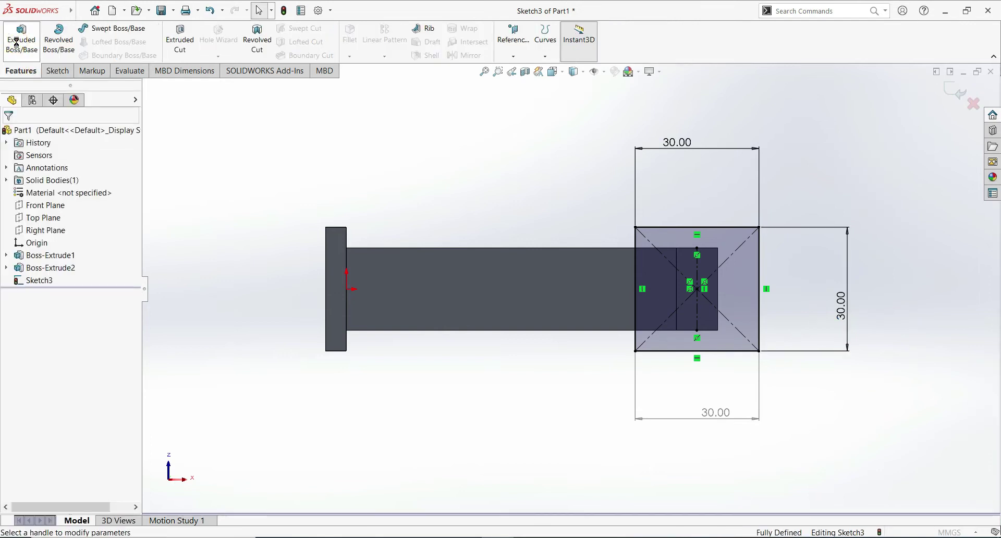
Extrude the square sketch 5 mm into the third end plate.
{"action": "left_click", "coordinate": [16, 42]}
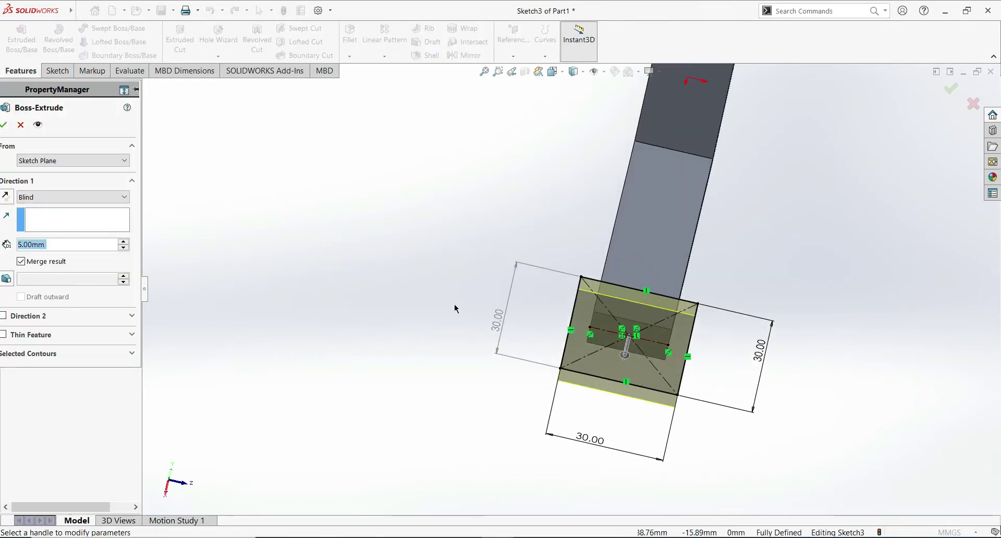
{"action": "key", "text": "Return"}
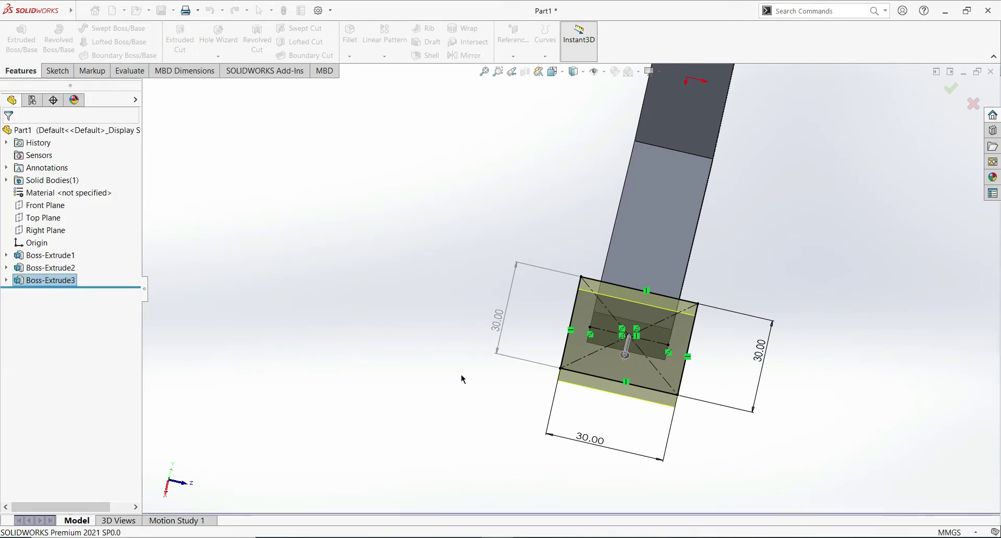
{"action": "left_click", "coordinate": [442, 369]}
{"action": "mouse_move", "coordinate": [453, 260]}
{"action": "middle_mouse_down"}
{"action": "mouse_move", "coordinate": [499, 349]}
{"action": "mouse_move", "coordinate": [530, 353]}
{"action": "mouse_move", "coordinate": [520, 367]}
{"action": "middle_mouse_up"}
View the new plate's face Normal To and open a sketch on it.
{"action": "left_click", "coordinate": [584, 345]}
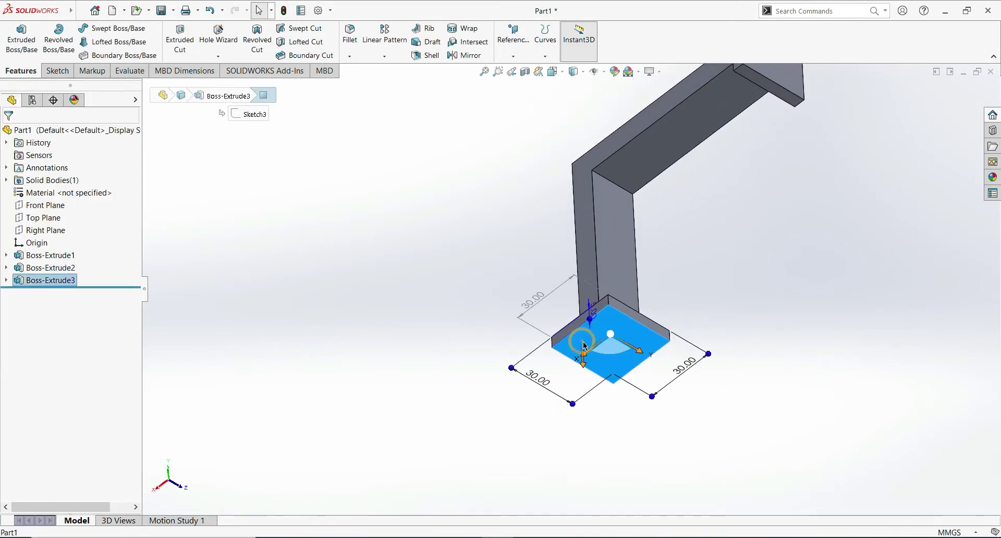
{"action": "key", "text": "space"}
{"action": "left_click", "coordinate": [430, 431]}
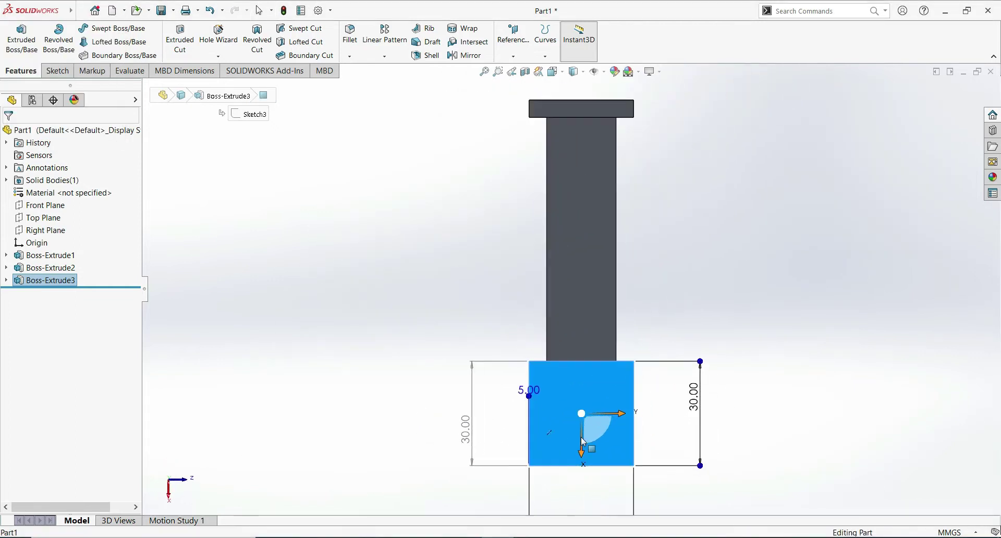
{"action": "right_click", "coordinate": [542, 402]}
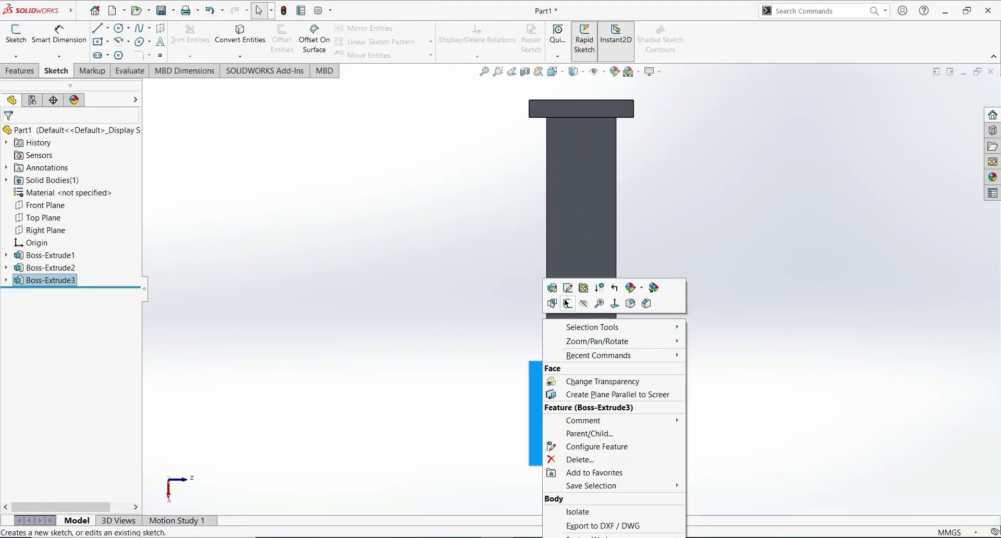
{"action": "left_click", "coordinate": [567, 303]}
{"action": "left_click", "coordinate": [690, 421]}
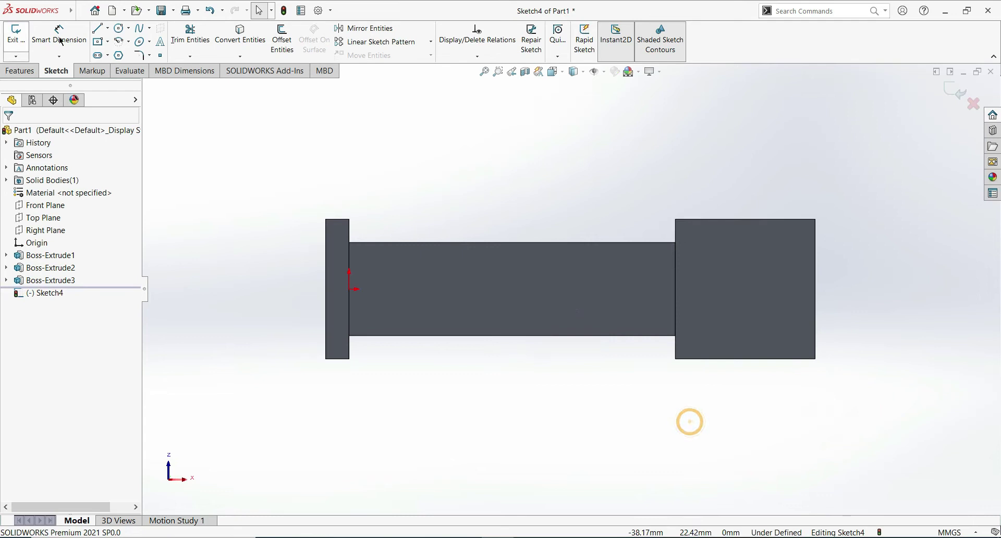
Draw a horizontal centerline from the step edge to the plate's right edge.
{"action": "left_click", "coordinate": [108, 27]}
{"action": "left_click", "coordinate": [103, 52]}
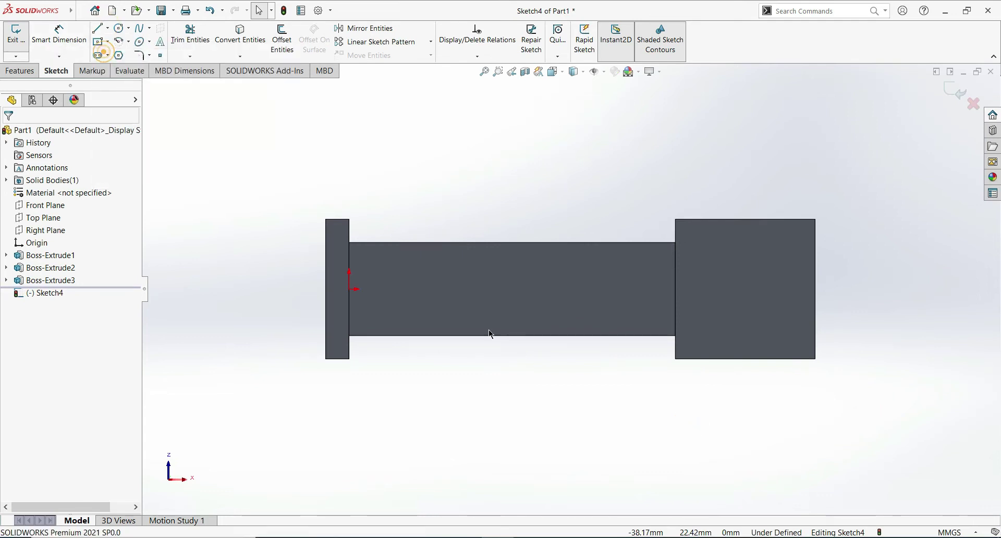
{"action": "left_click", "coordinate": [676, 237]}
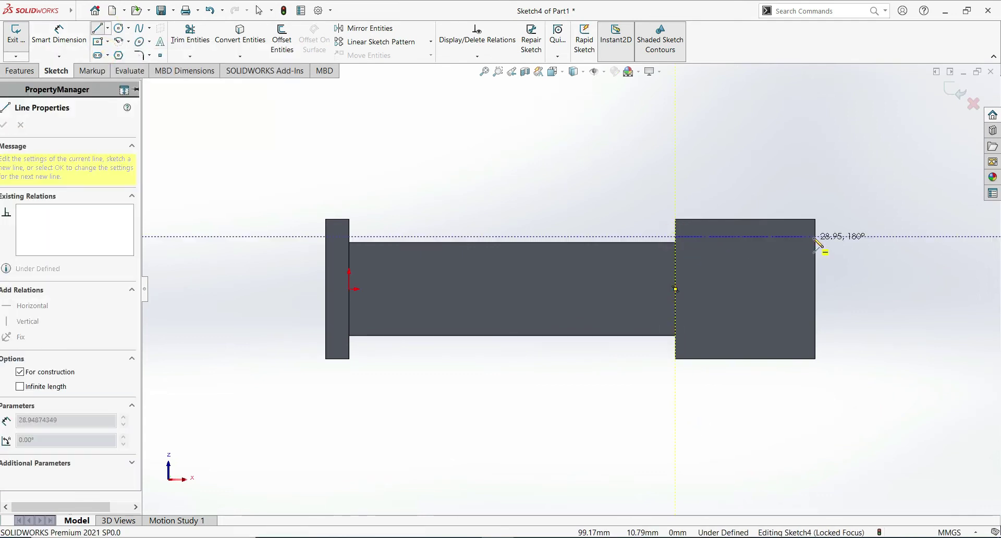
{"action": "left_click", "coordinate": [815, 237]}
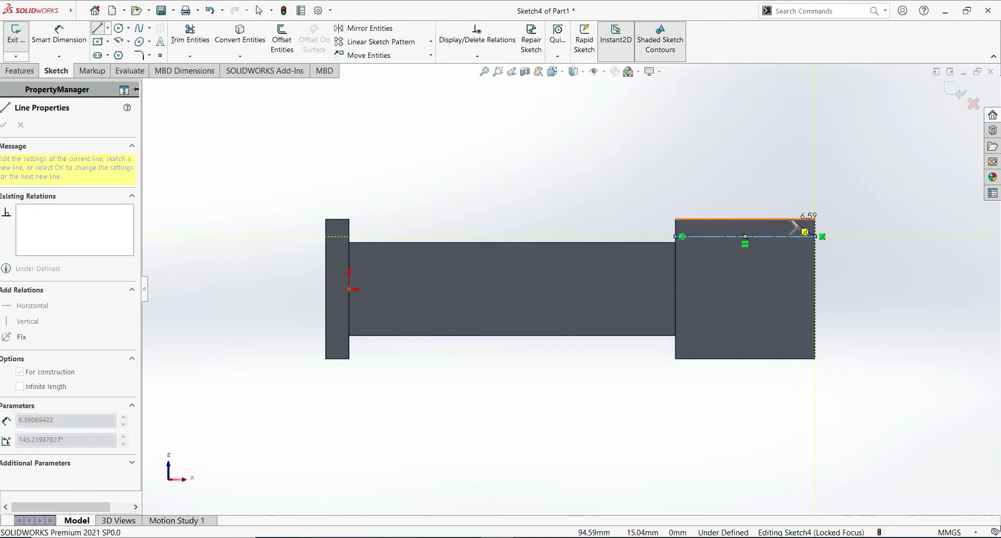
{"action": "key", "text": "Escape"}
Draw two vertical centerlines spanning the plate, one near each side.
{"action": "left_click", "coordinate": [97, 29]}
{"action": "left_click", "coordinate": [109, 29]}
{"action": "left_click", "coordinate": [118, 52]}
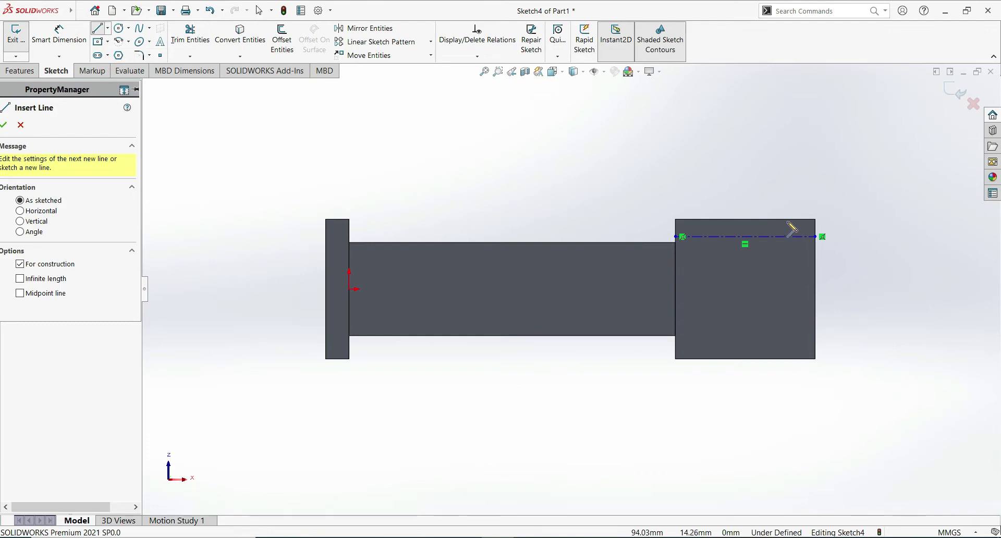
{"action": "left_click", "coordinate": [786, 212]}
{"action": "double_click", "coordinate": [786, 367]}
{"action": "left_click", "coordinate": [699, 359]}
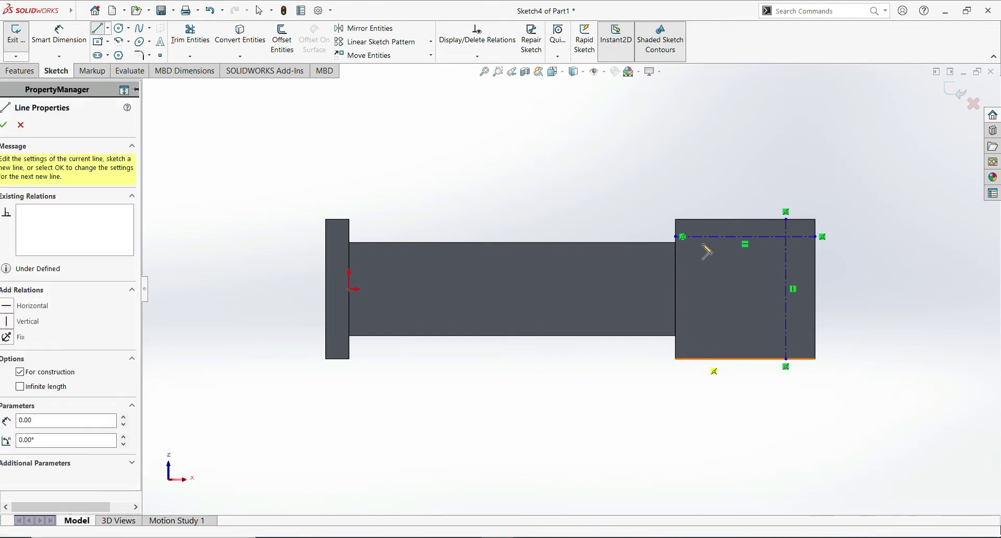
{"action": "key", "text": "Escape"}
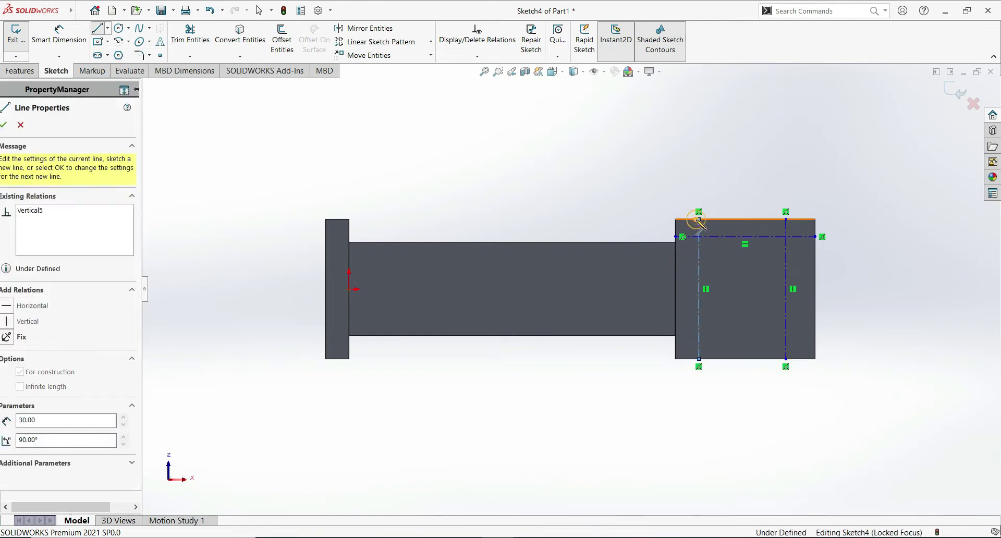
{"action": "left_click", "coordinate": [700, 359]}
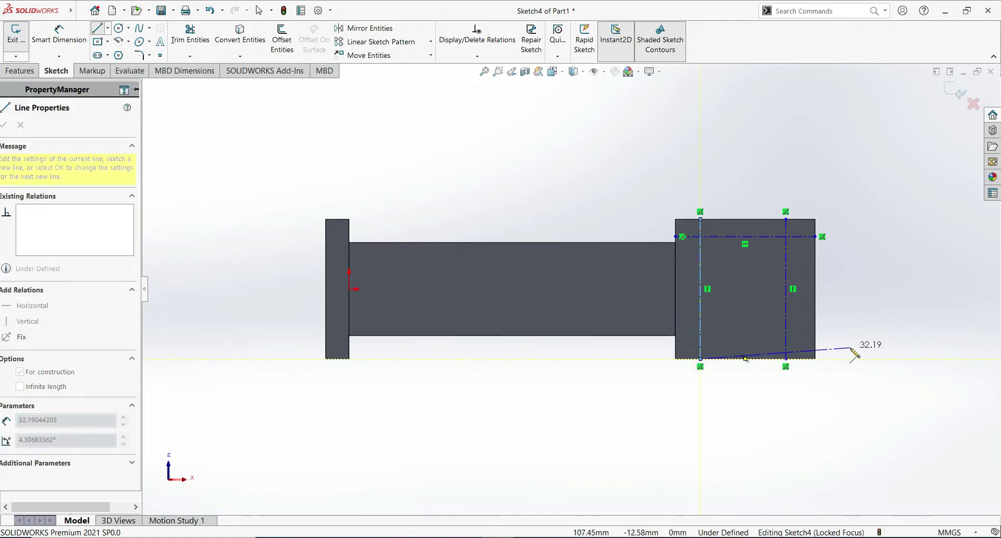
{"action": "key", "text": "Escape"}
{"action": "left_click", "coordinate": [59, 36]}
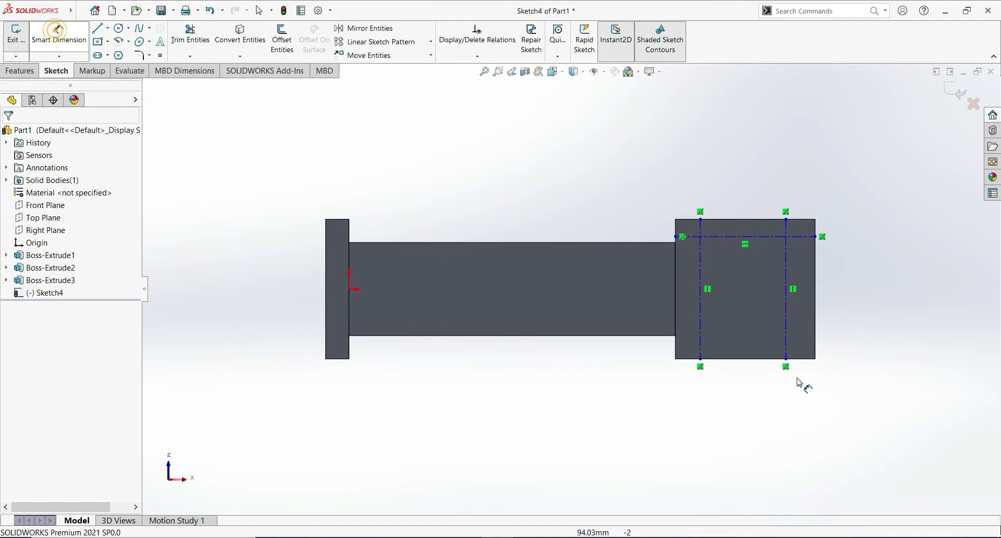
{"action": "left_click", "coordinate": [681, 267]}
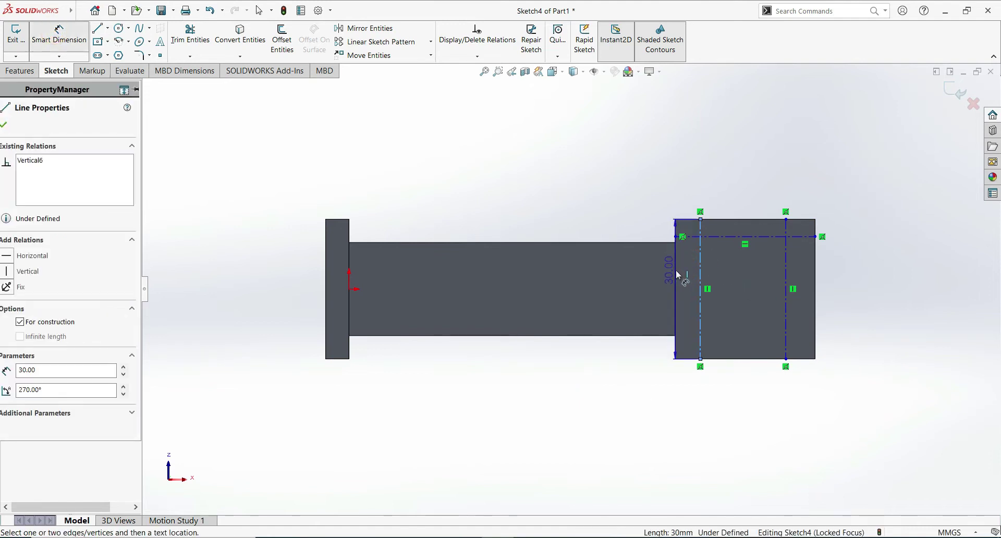
Offset the vertical centerlines 6 mm in from the plate's left and right edges.
{"action": "left_click", "coordinate": [676, 275]}
{"action": "left_click", "coordinate": [690, 153]}
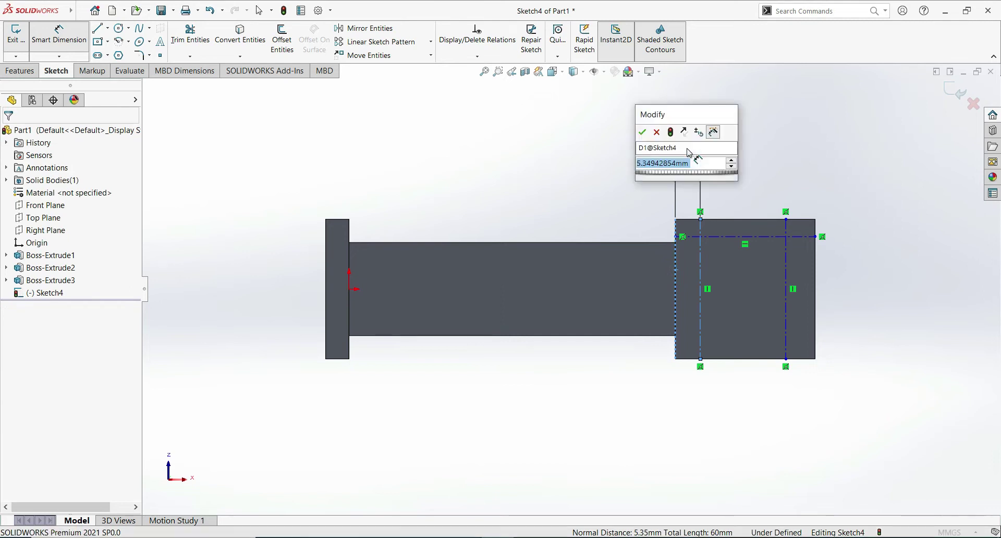
{"action": "key", "text": "Return"}
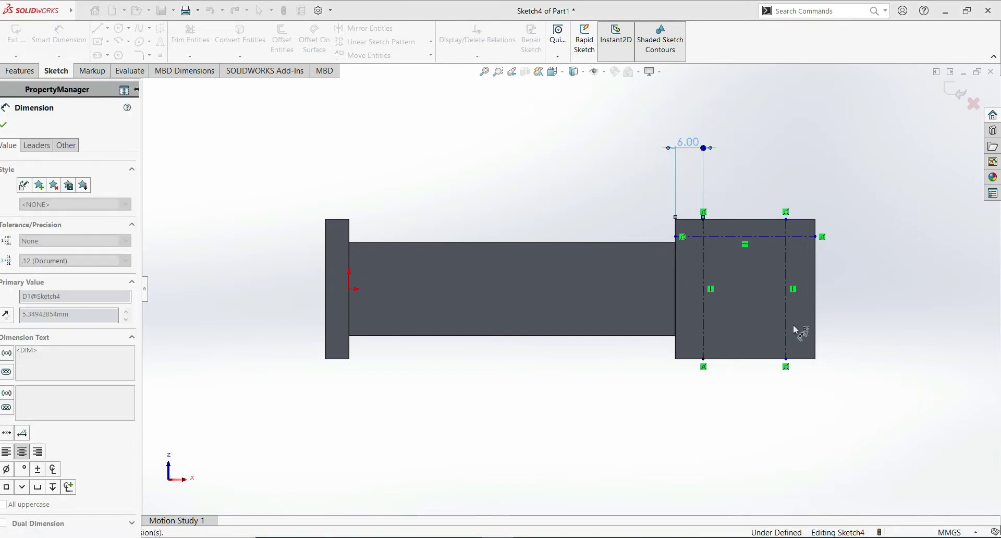
{"action": "left_click", "coordinate": [815, 333]}
{"action": "left_click", "coordinate": [786, 334]}
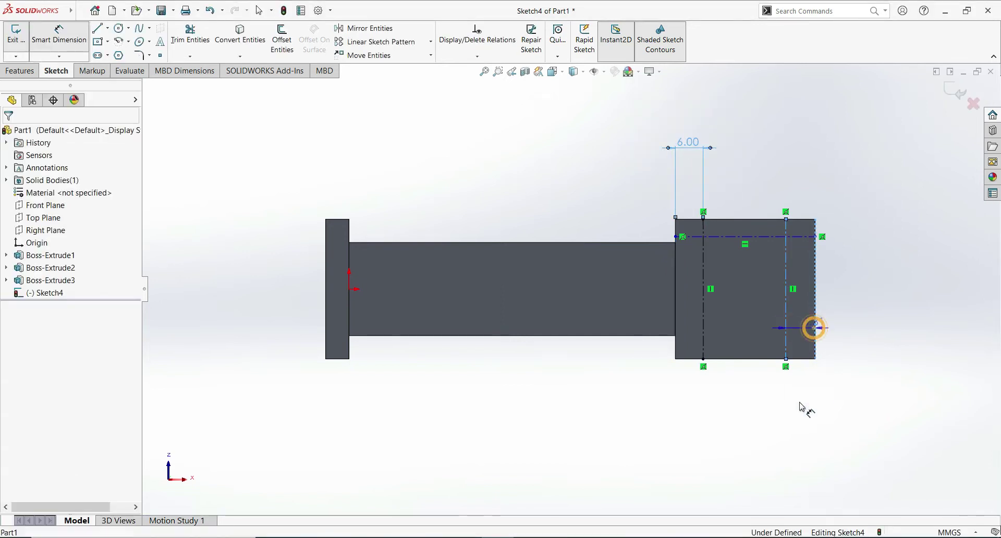
{"action": "left_click", "coordinate": [803, 410]}
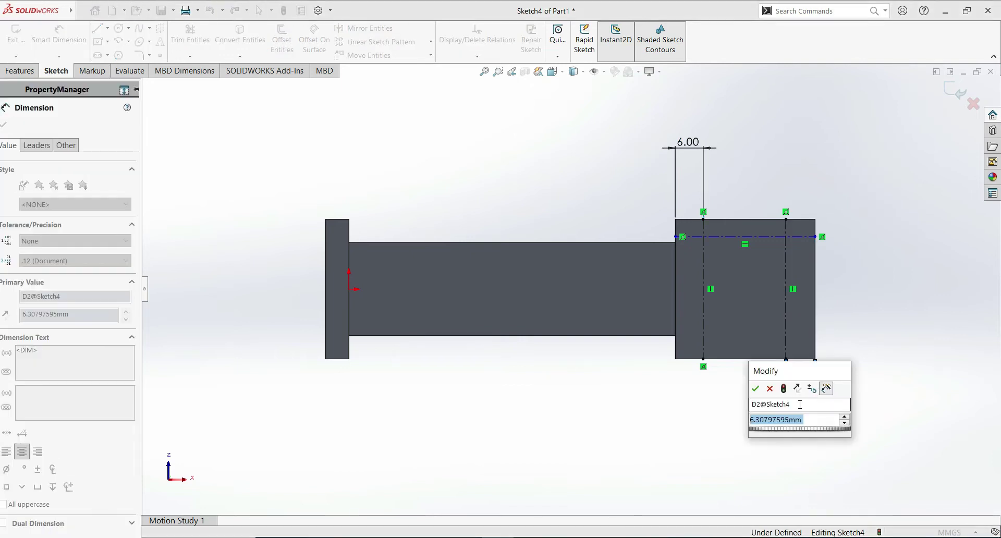
{"action": "type", "text": "6"}
{"action": "key", "text": "Return"}
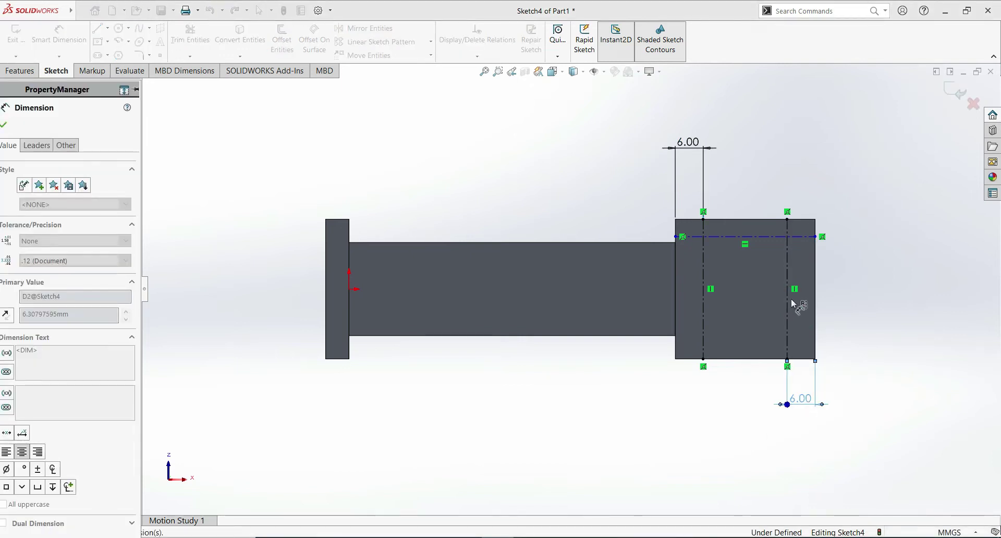
Set the upper centerline 6 mm below the plate's top edge.
{"action": "left_click", "coordinate": [765, 220]}
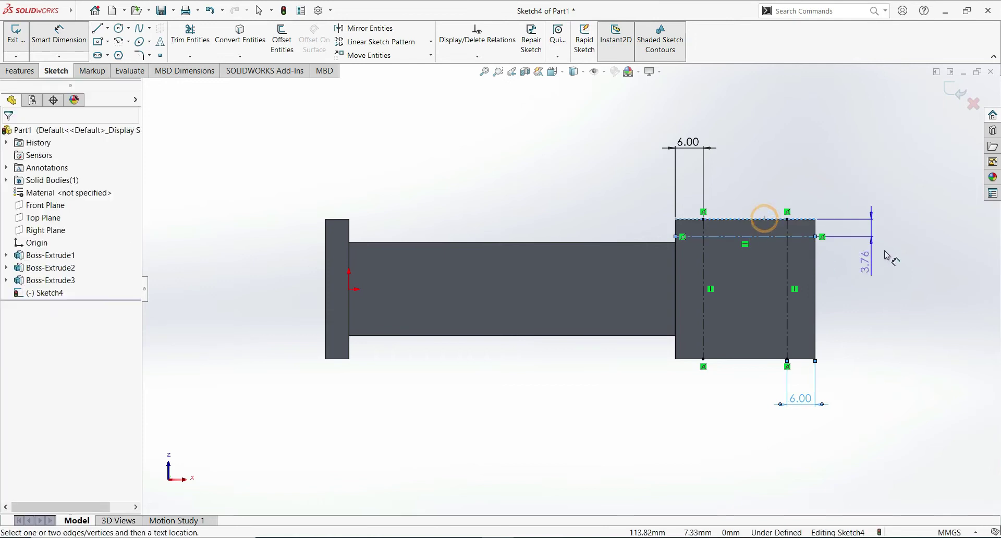
{"action": "left_click", "coordinate": [893, 250]}
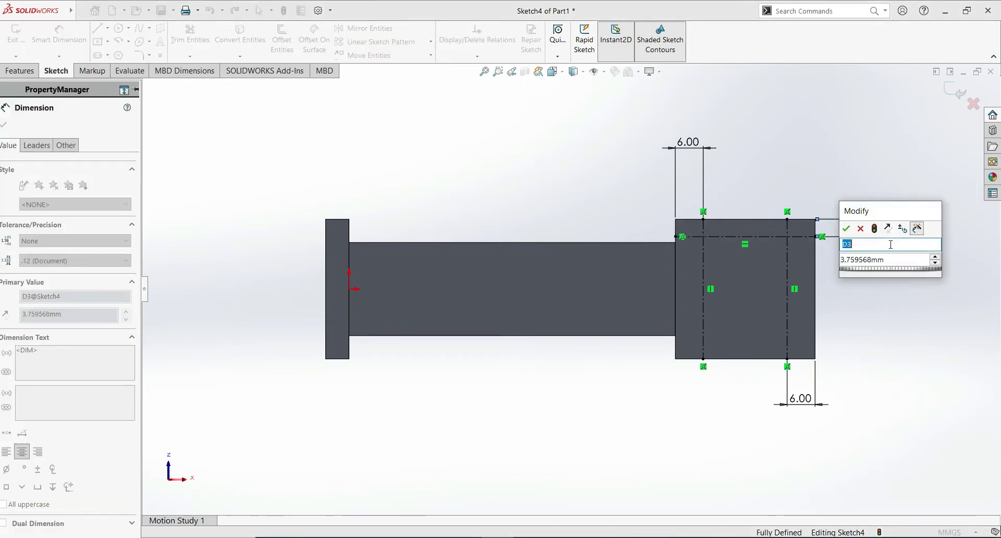
{"action": "type", "text": "6"}
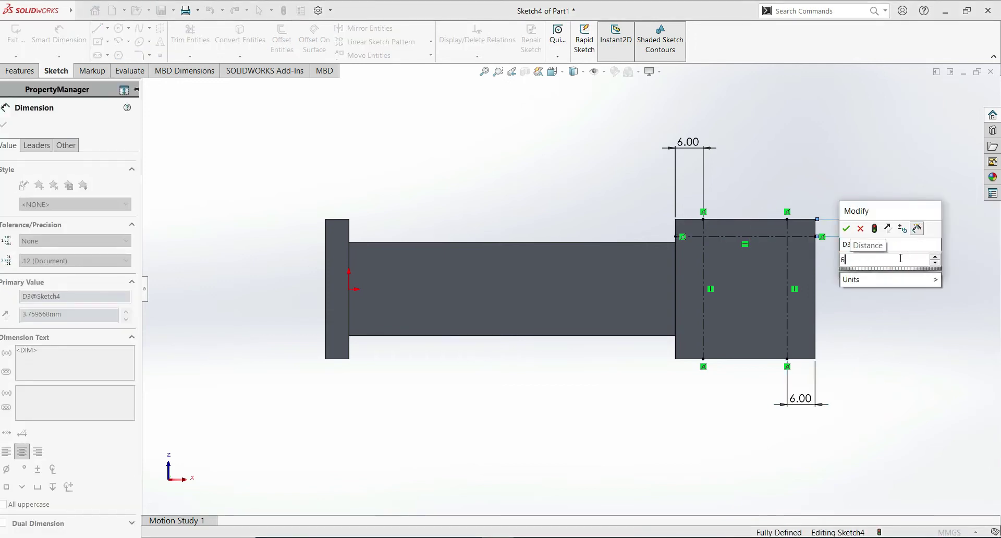
{"action": "key", "text": "Return"}
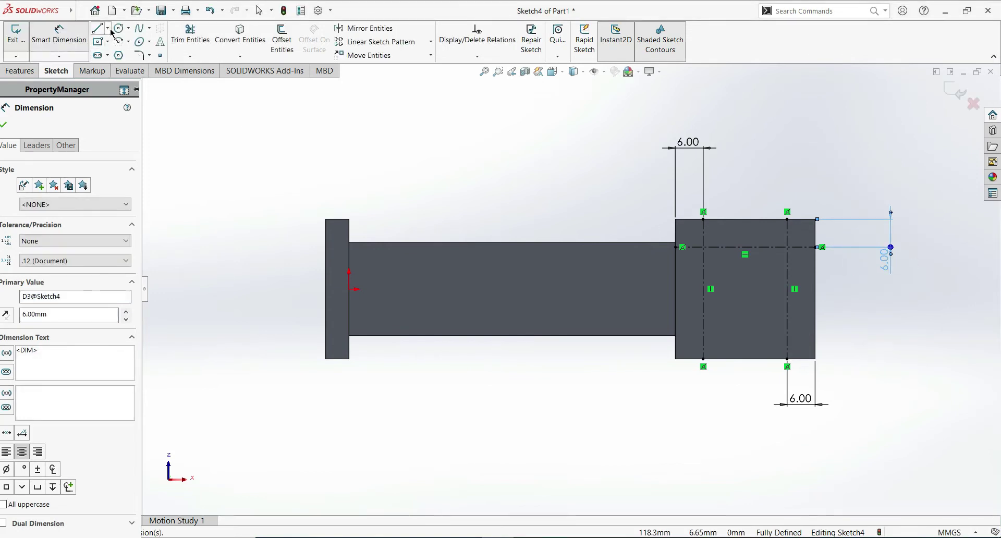
{"action": "left_click", "coordinate": [108, 29]}
{"action": "left_click", "coordinate": [125, 54]}
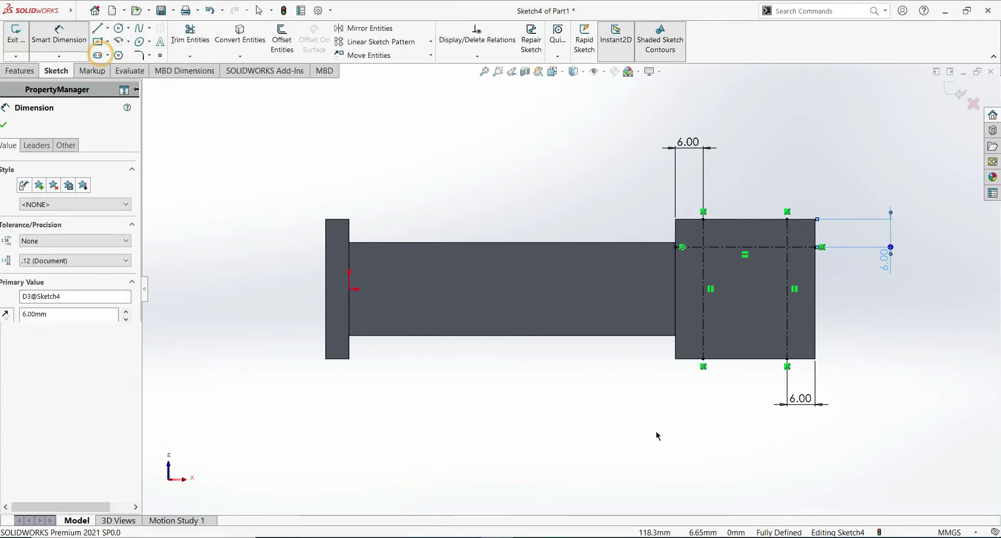
Draw a horizontal centerline across the plate and dimension it 6 mm above the bottom edge.
{"action": "left_click", "coordinate": [676, 345]}
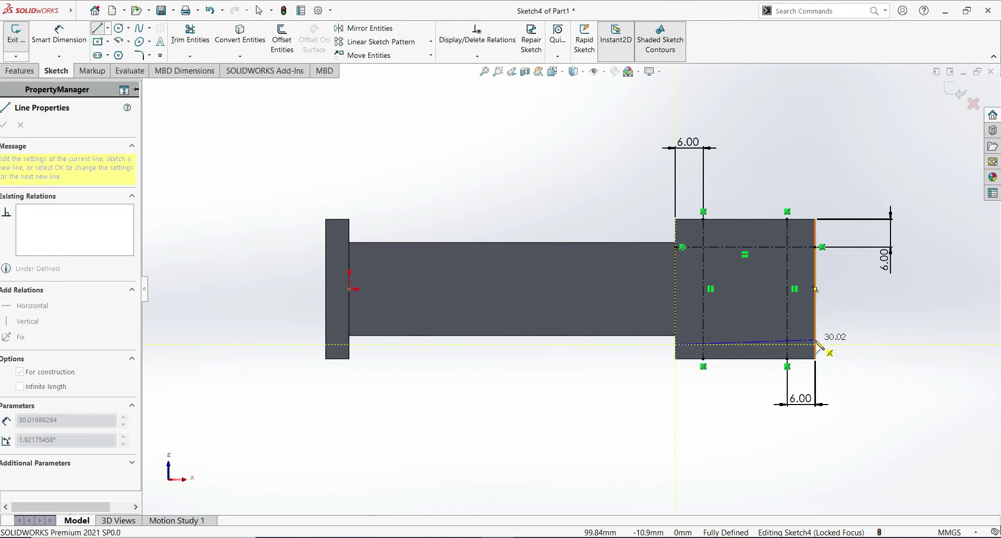
{"action": "left_click", "coordinate": [816, 344]}
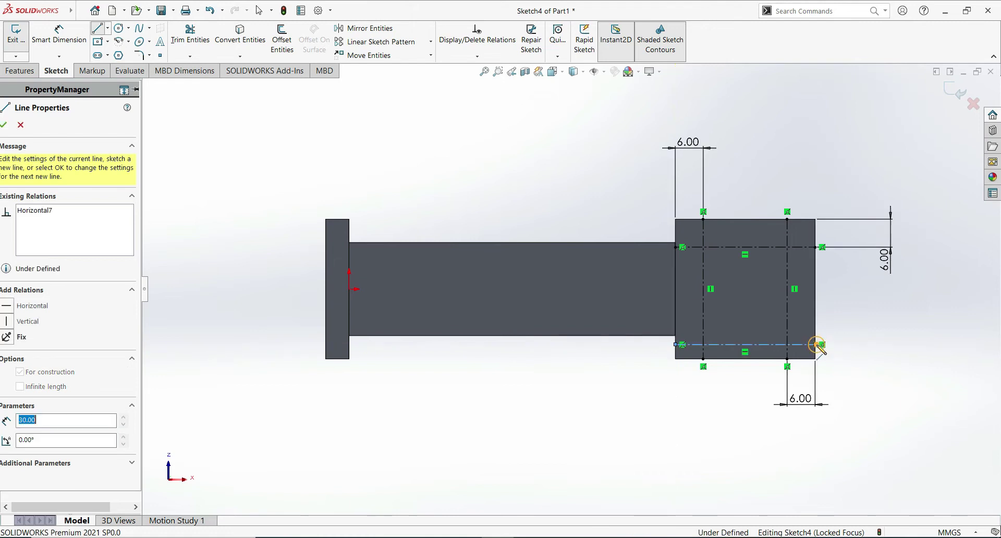
{"action": "left_click", "coordinate": [9, 56]}
{"action": "left_click", "coordinate": [725, 359]}
{"action": "left_click", "coordinate": [814, 345]}
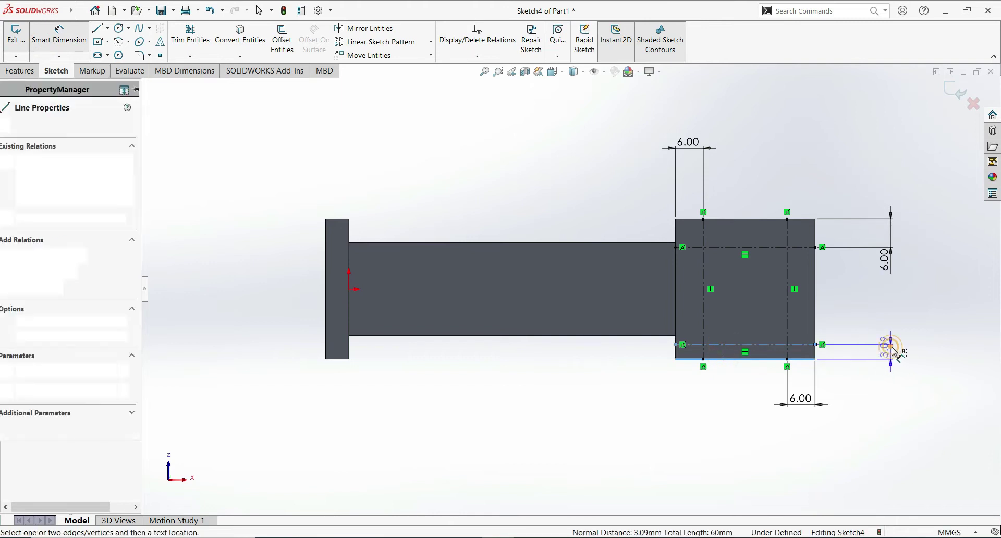
{"action": "left_click", "coordinate": [893, 353]}
{"action": "type", "text": "6"}
{"action": "key", "text": "Return"}
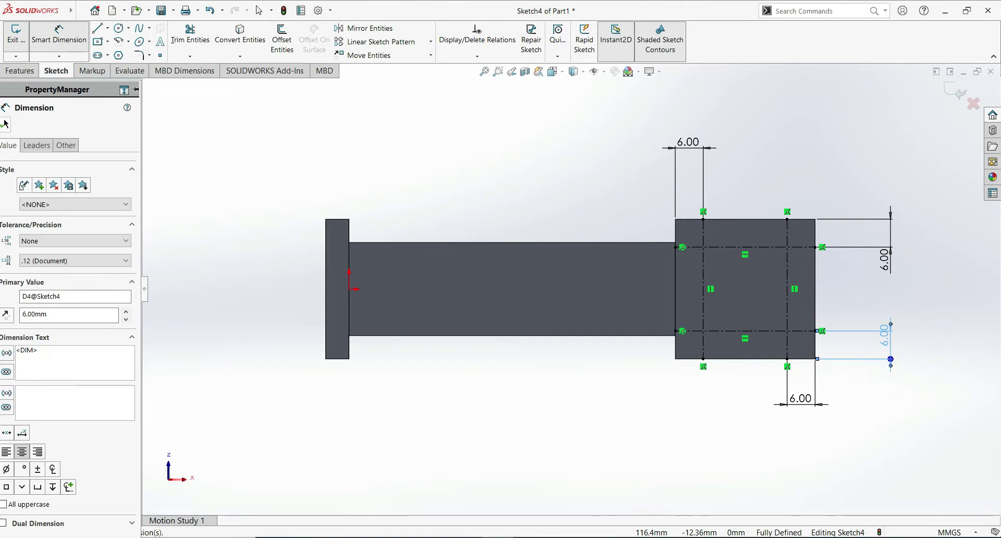
{"action": "left_click", "coordinate": [5, 124]}
{"action": "left_click", "coordinate": [119, 27]}
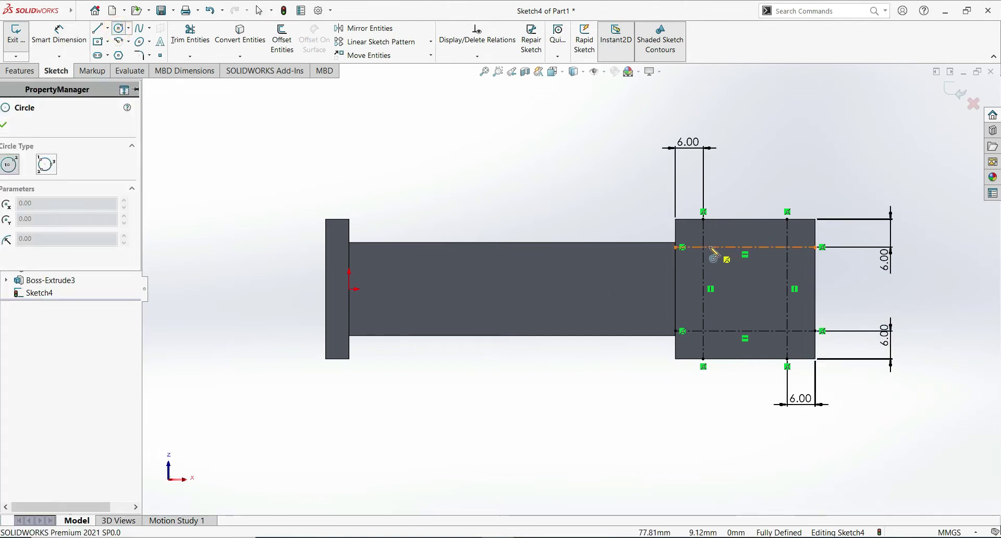
Sketch circles on the upper-left, upper-right, lower-right and lower-left centerline intersections.
{"action": "scroll", "coordinate": [708, 256], "scroll_direction": "down", "scroll_amount": 3}
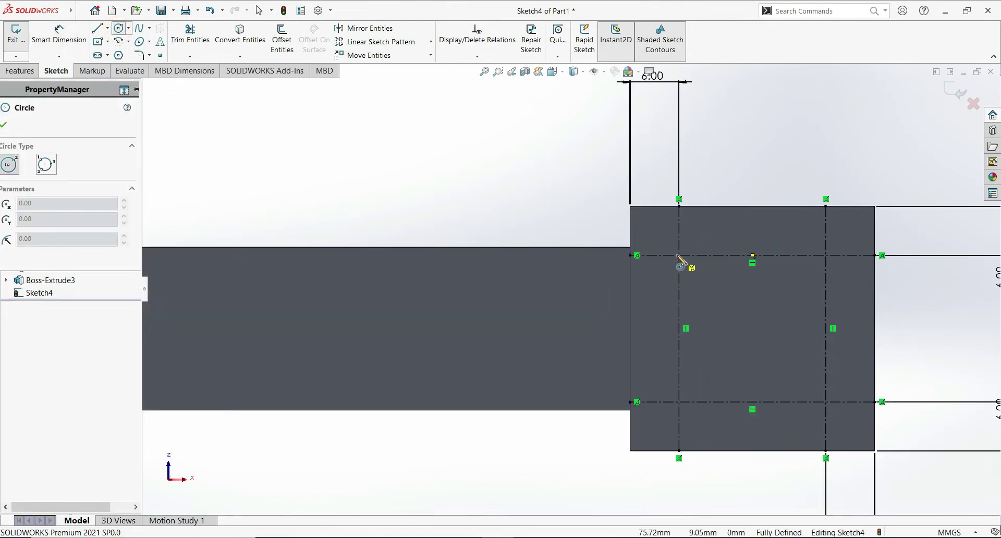
{"action": "scroll", "coordinate": [680, 259], "scroll_direction": "down", "scroll_amount": 3}
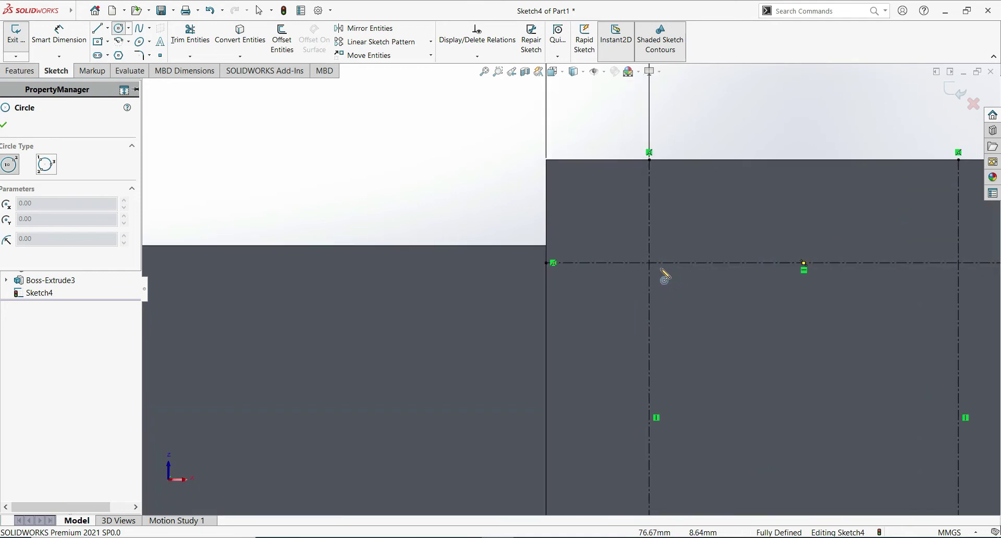
{"action": "left_click", "coordinate": [649, 263]}
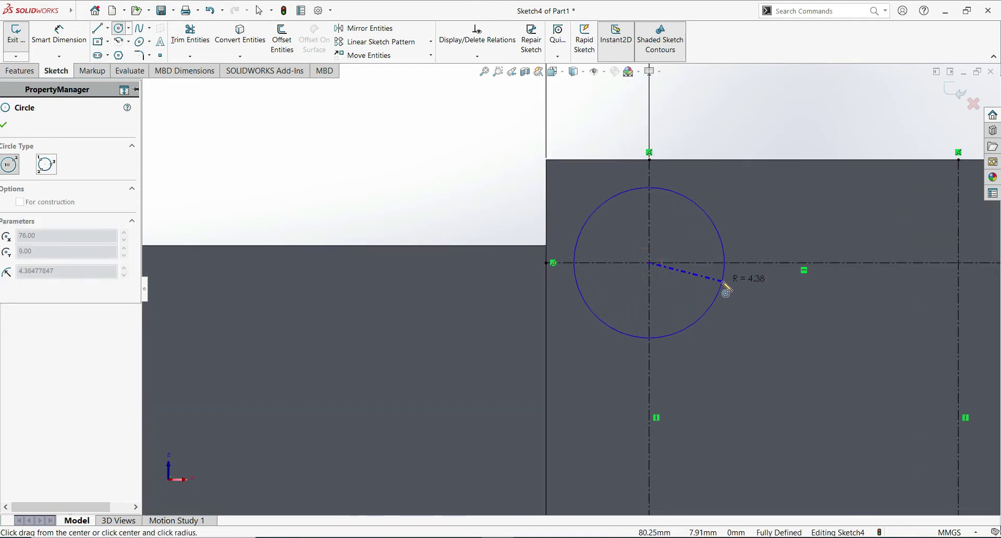
{"action": "left_click", "coordinate": [724, 284]}
{"action": "scroll", "coordinate": [751, 289], "scroll_direction": "up", "scroll_amount": 3}
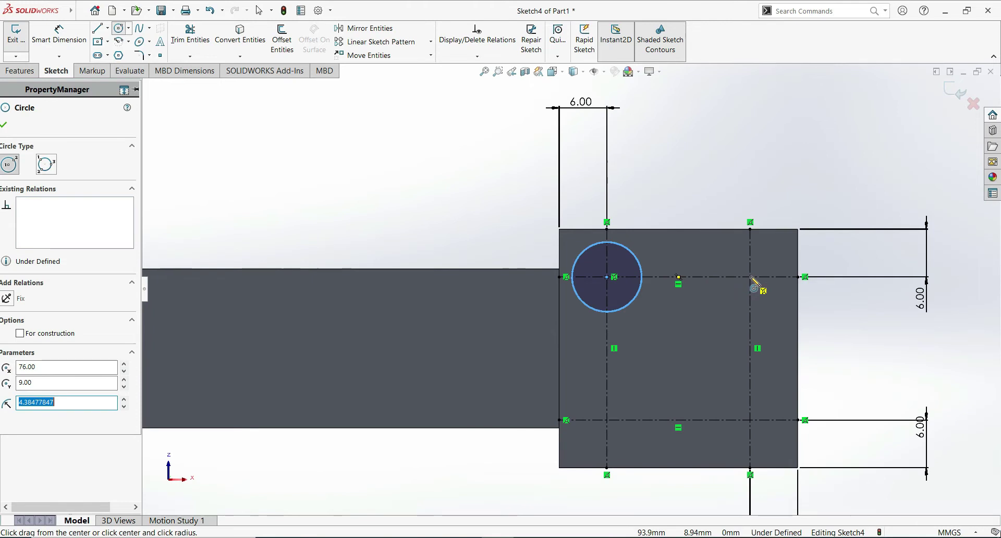
{"action": "left_click", "coordinate": [763, 287]}
{"action": "left_click", "coordinate": [774, 300]}
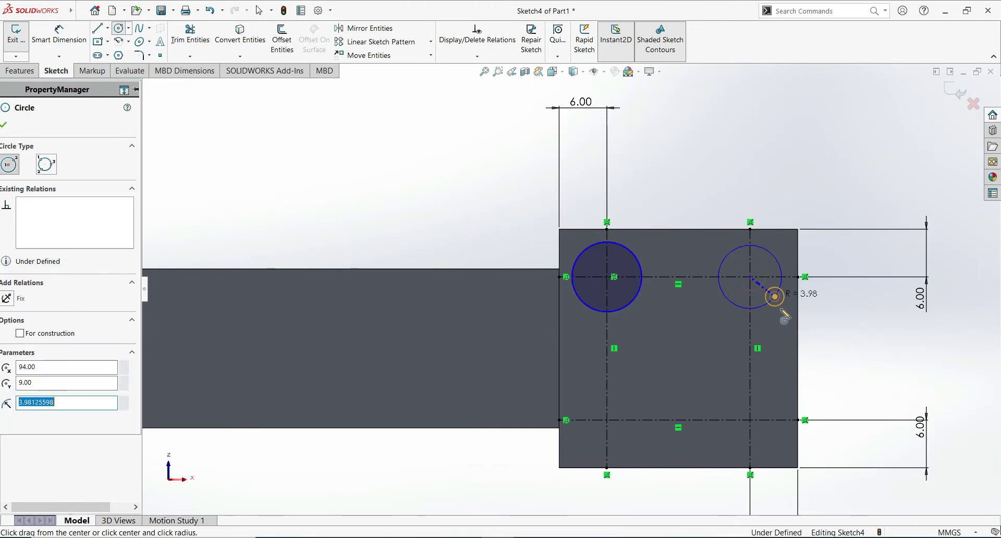
{"action": "left_click", "coordinate": [750, 420]}
{"action": "left_click", "coordinate": [773, 435]}
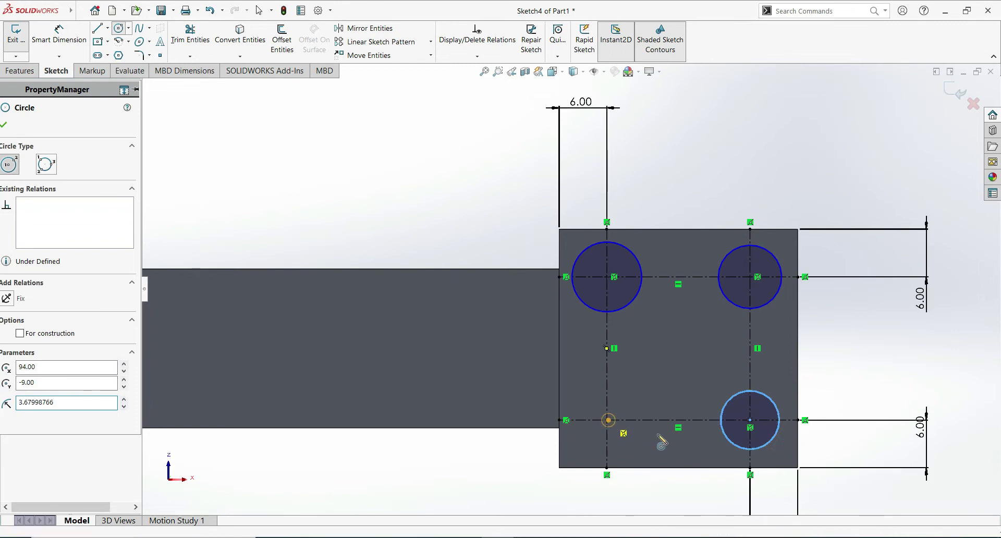
{"action": "left_click", "coordinate": [607, 421]}
{"action": "left_click", "coordinate": [639, 429]}
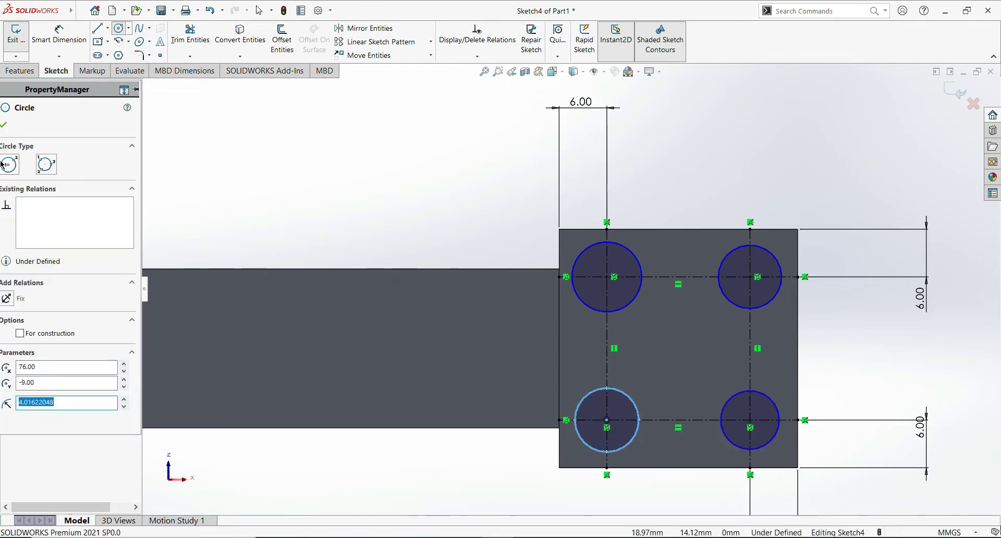
{"action": "left_click", "coordinate": [4, 126]}
{"action": "left_click", "coordinate": [59, 34]}
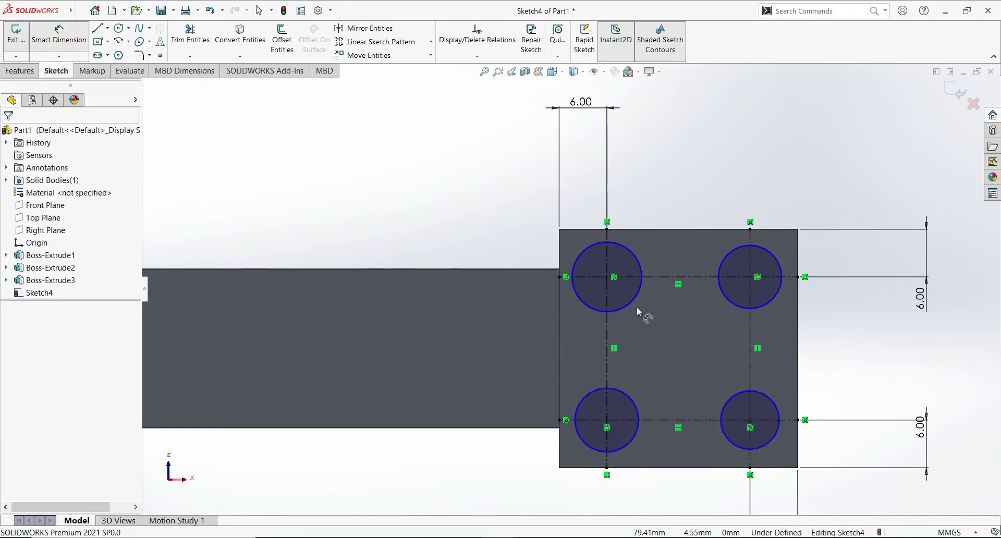
Give the upper-left and upper-right circles a 6 mm diameter.
{"action": "left_click", "coordinate": [657, 229]}
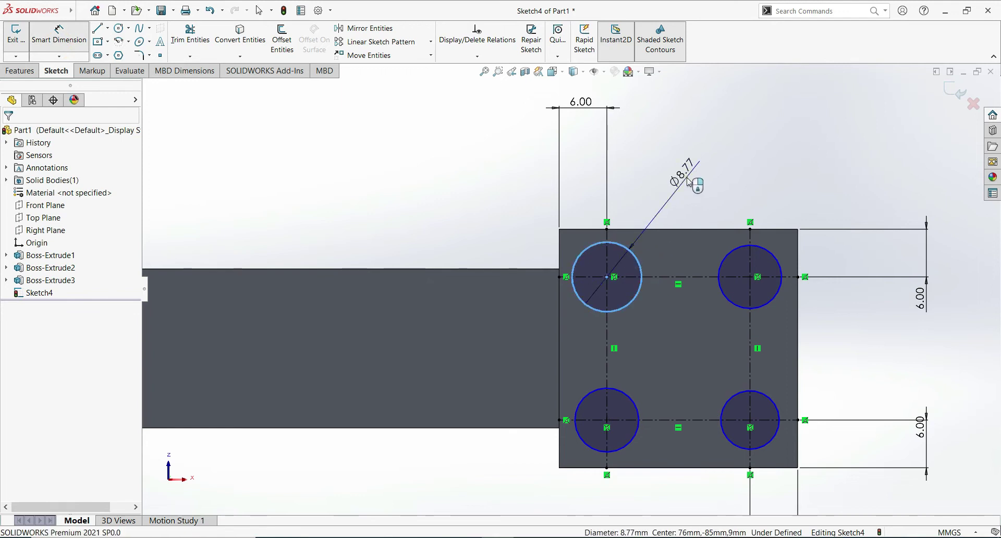
{"action": "left_click", "coordinate": [687, 181]}
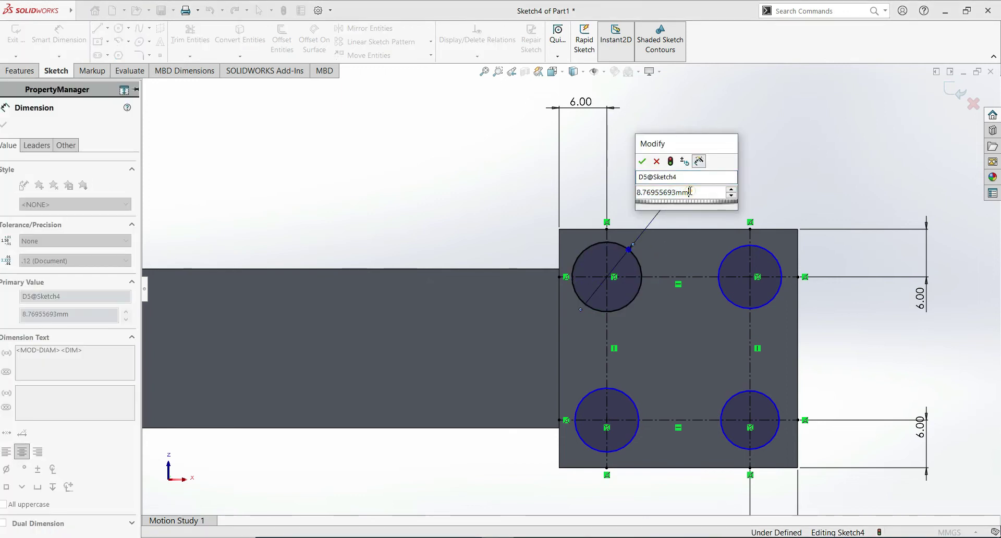
{"action": "type", "text": "6"}
{"action": "key", "text": "Return"}
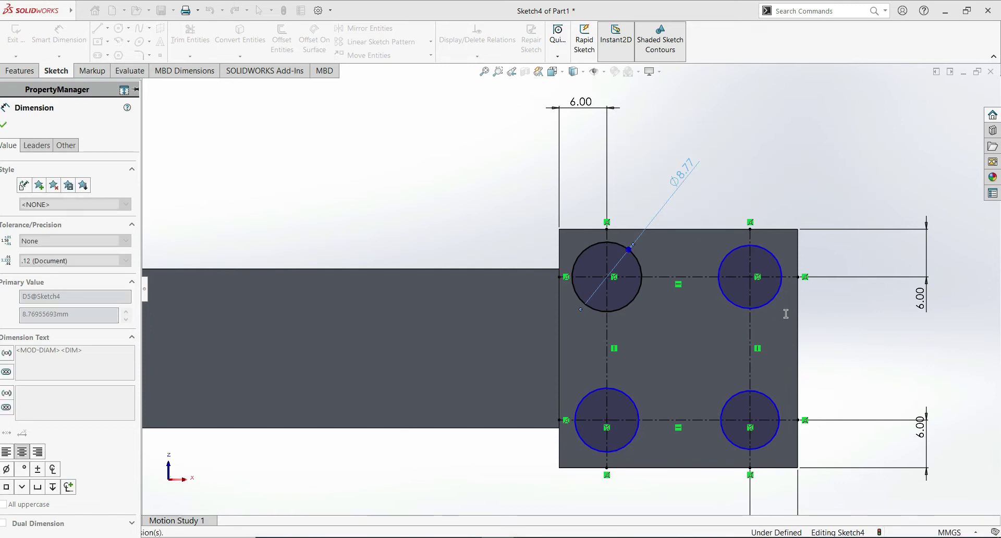
{"action": "left_click", "coordinate": [779, 298]}
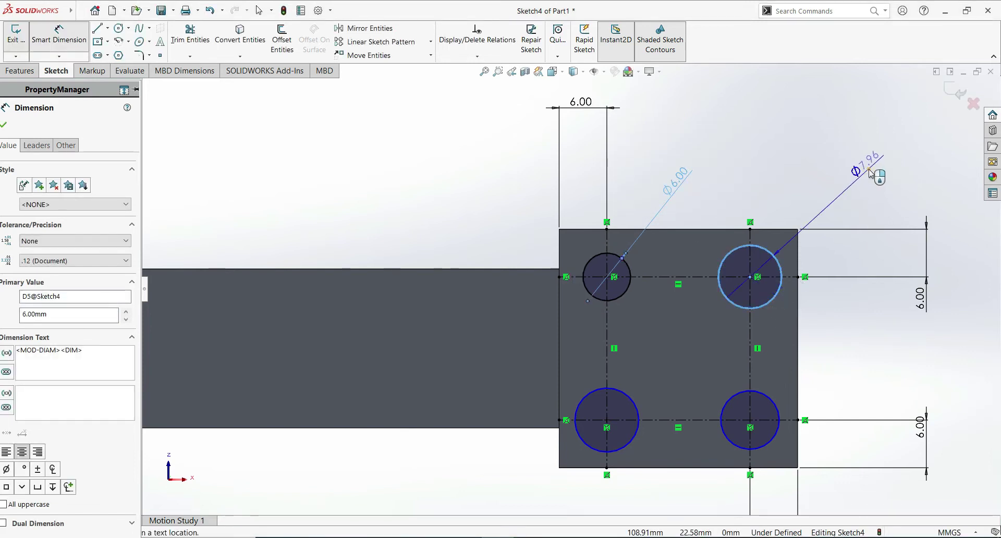
{"action": "left_click", "coordinate": [870, 173]}
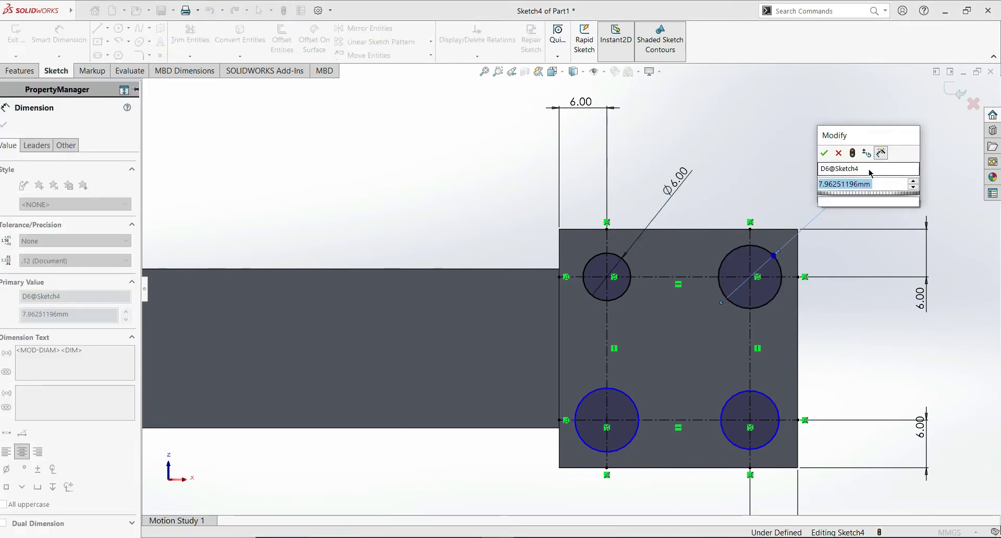
{"action": "type", "text": "6"}
{"action": "key", "text": "Return"}
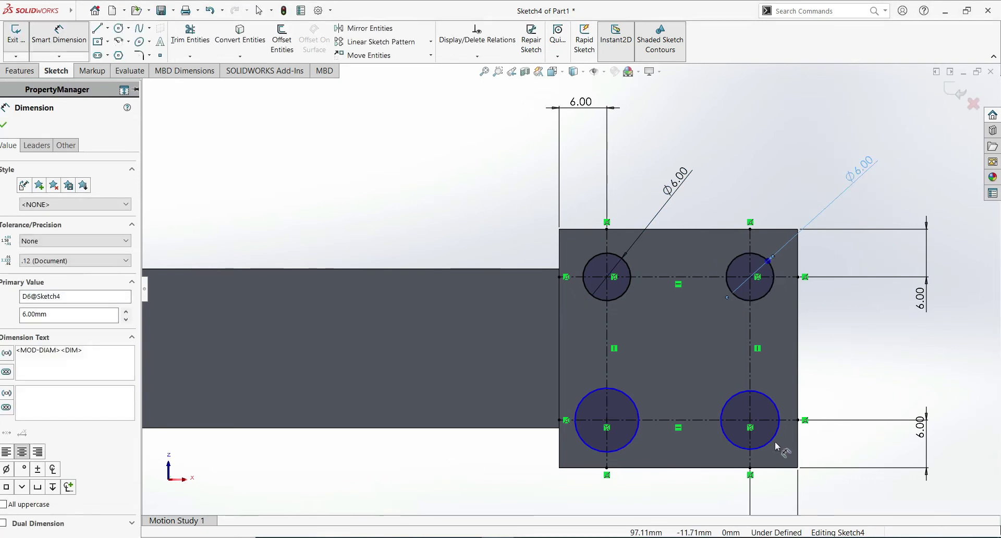
{"action": "left_click", "coordinate": [777, 446]}
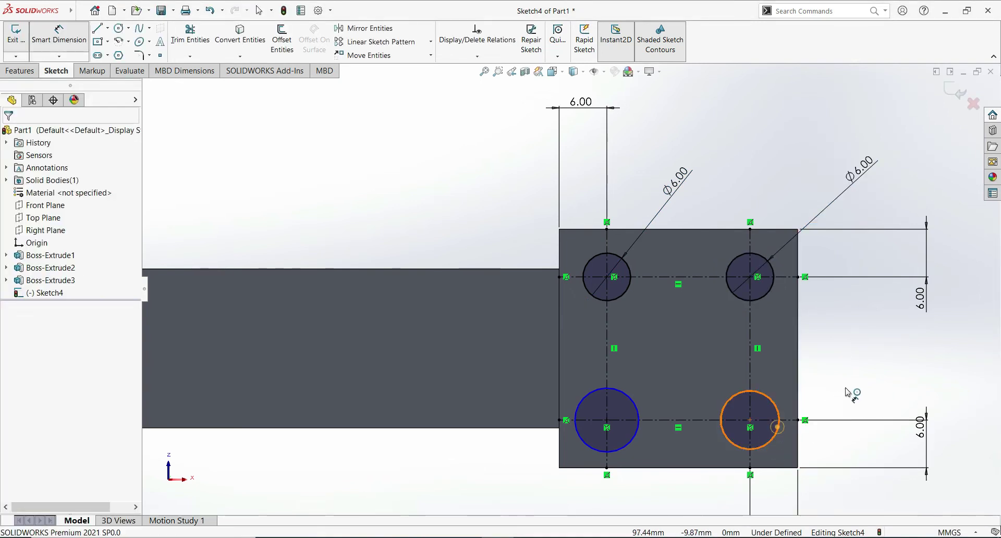
Give the lower-right and lower-left circles a 6 mm diameter.
{"action": "left_click", "coordinate": [779, 429]}
{"action": "left_click", "coordinate": [875, 377]}
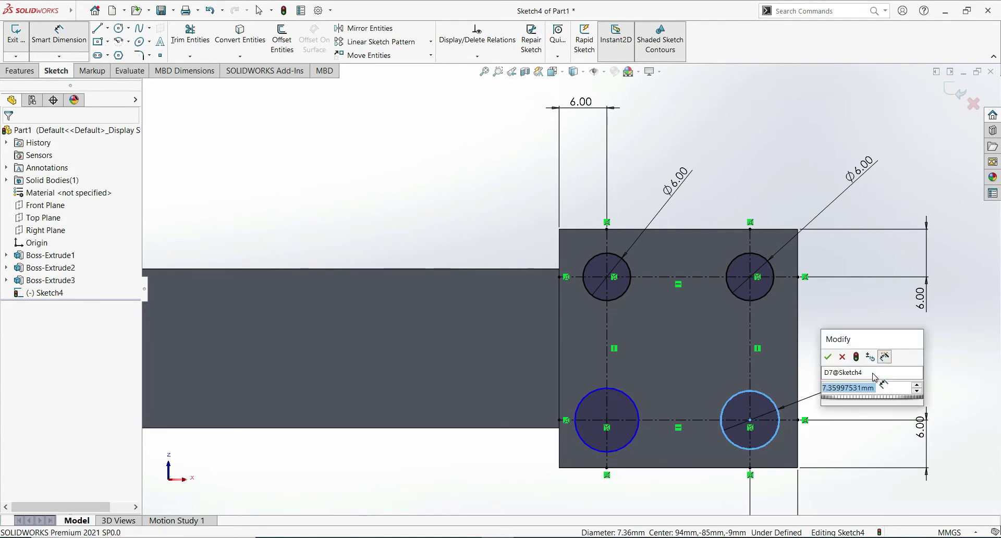
{"action": "type", "text": "6"}
{"action": "key", "text": "Return"}
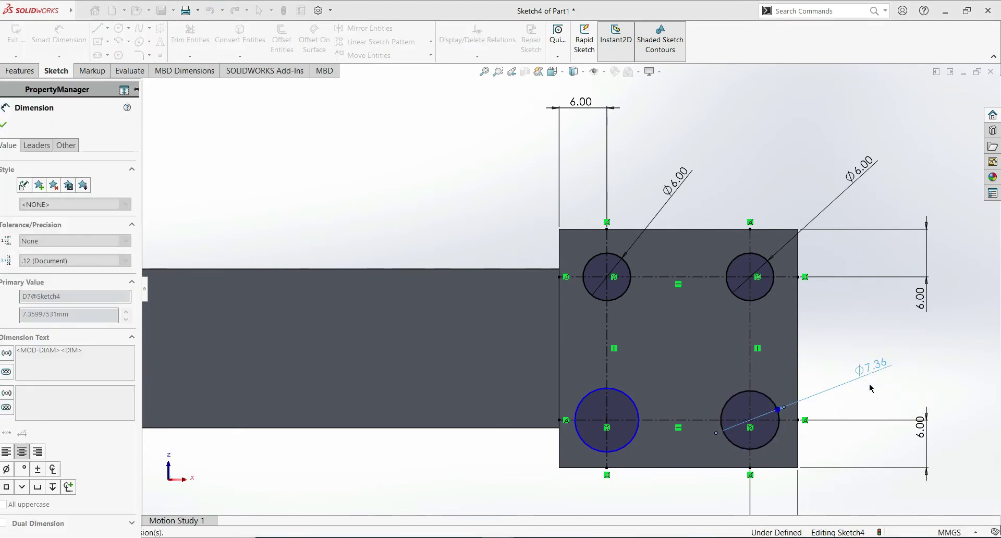
{"action": "left_click", "coordinate": [627, 452]}
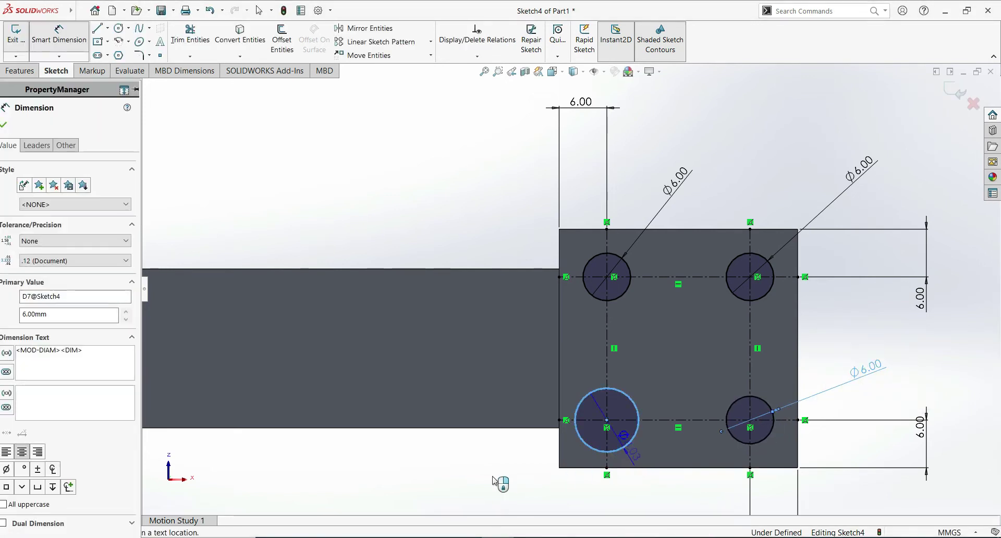
{"action": "left_click", "coordinate": [478, 477]}
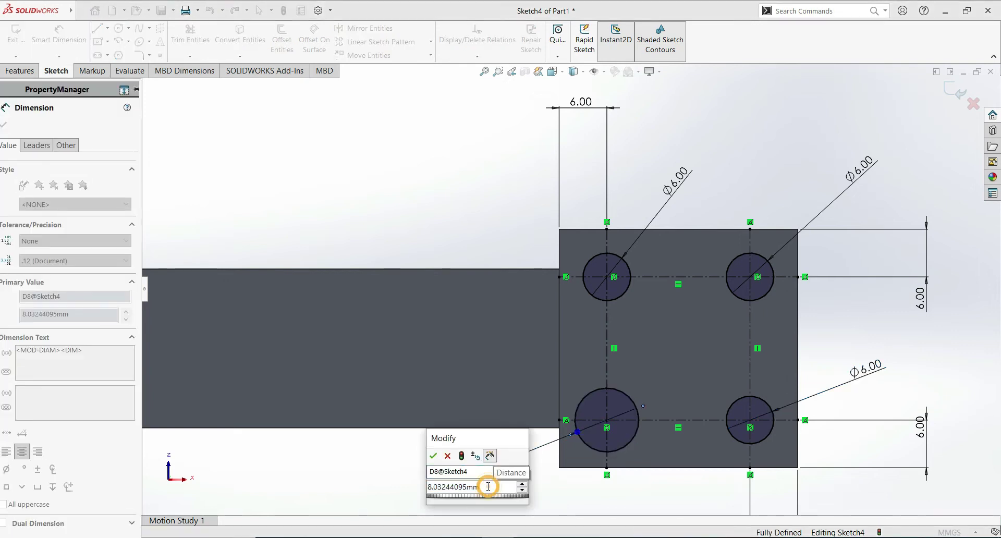
{"action": "type", "text": "6"}
{"action": "key", "text": "Return"}
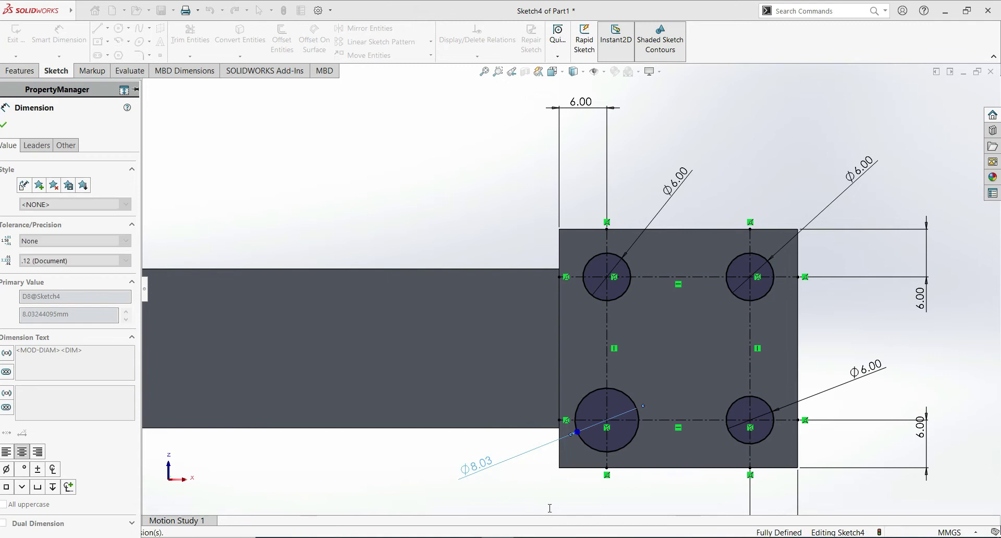
{"action": "key", "text": "Escape"}
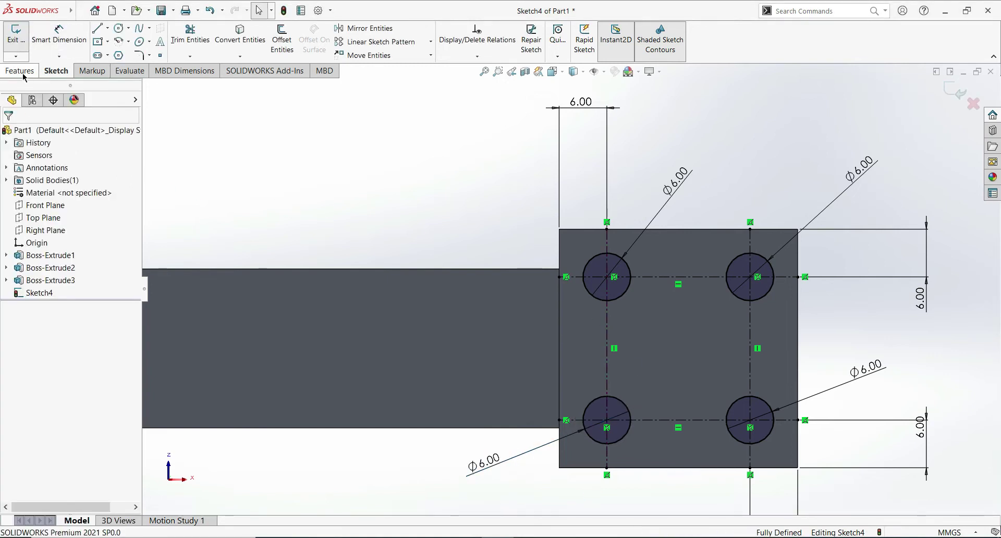
{"action": "left_click", "coordinate": [21, 70]}
{"action": "left_click", "coordinate": [174, 39]}
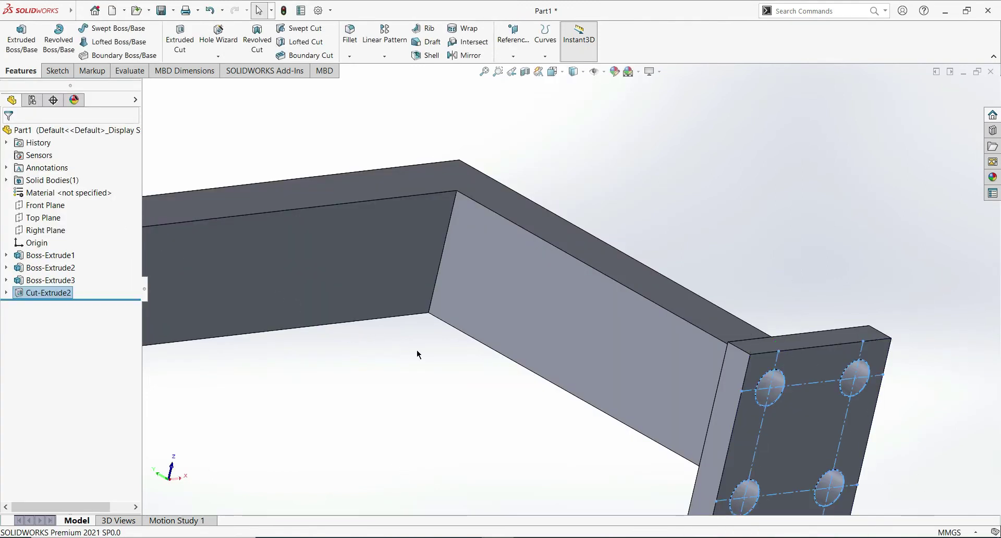
Orbit the bracket and start a new sketch on the other end plate's face.
{"action": "mouse_move", "coordinate": [475, 373]}
{"action": "middle_mouse_down"}
{"action": "mouse_move", "coordinate": [461, 277]}
{"action": "mouse_move", "coordinate": [520, 327]}
{"action": "middle_mouse_up"}
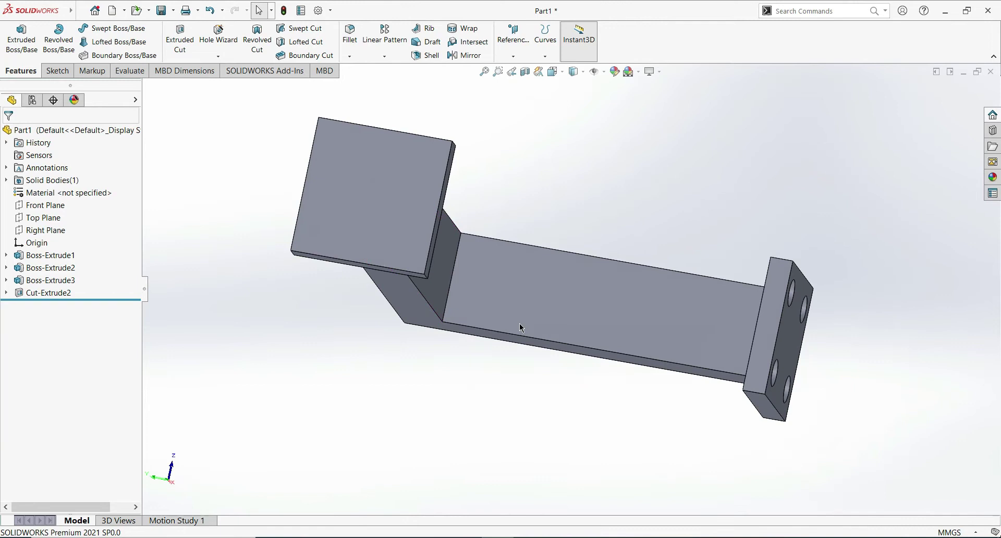
{"action": "left_click", "coordinate": [389, 246]}
{"action": "left_click", "coordinate": [439, 221]}
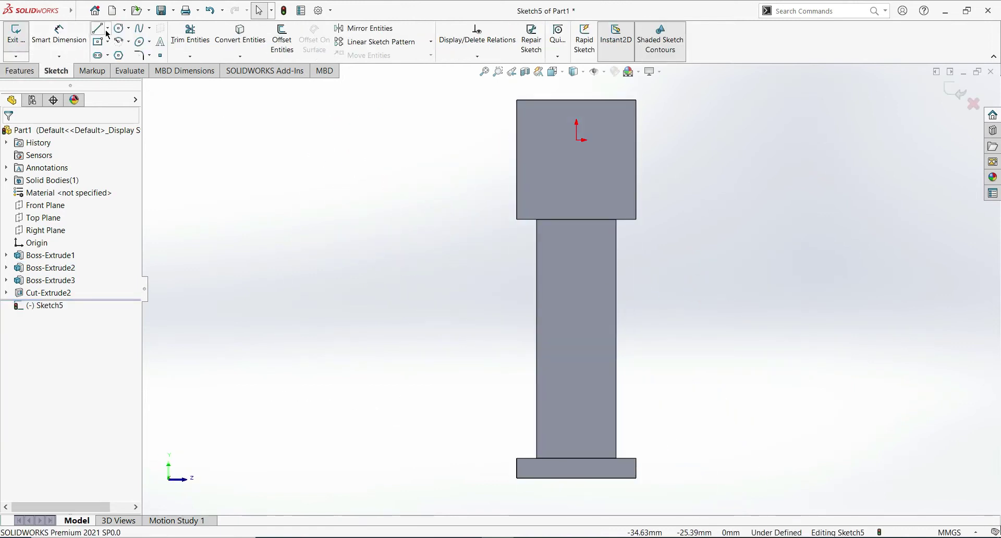
Draw two horizontal construction lines across the end plate.
{"action": "left_click", "coordinate": [99, 54]}
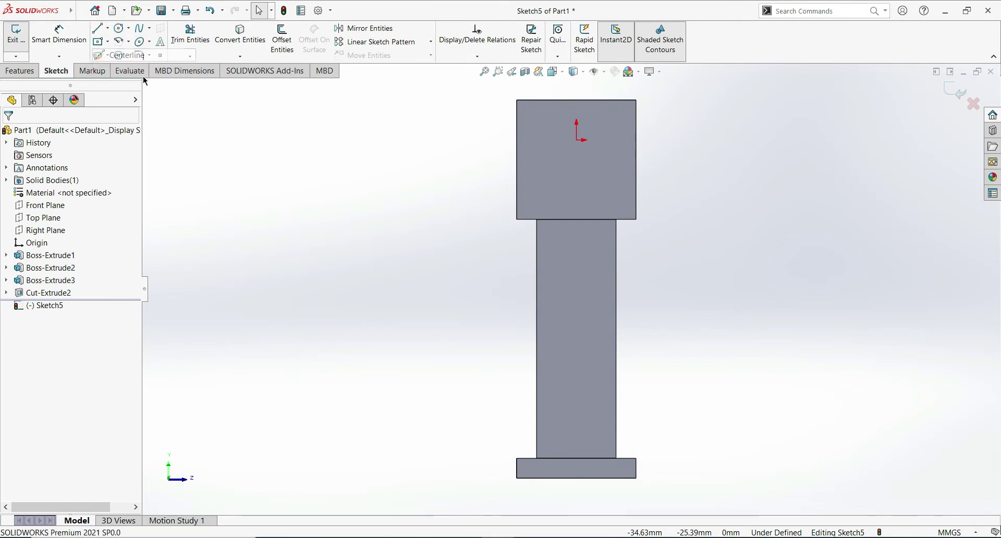
{"action": "left_click", "coordinate": [516, 197]}
{"action": "left_click", "coordinate": [635, 197]}
{"action": "key", "text": "Escape"}
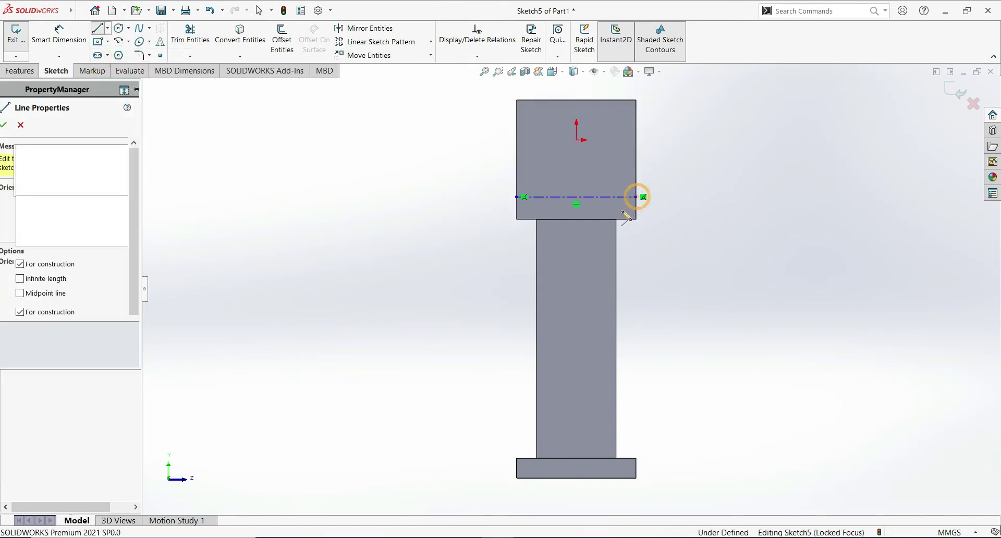
{"action": "key", "text": "Escape"}
{"action": "left_click", "coordinate": [104, 29]}
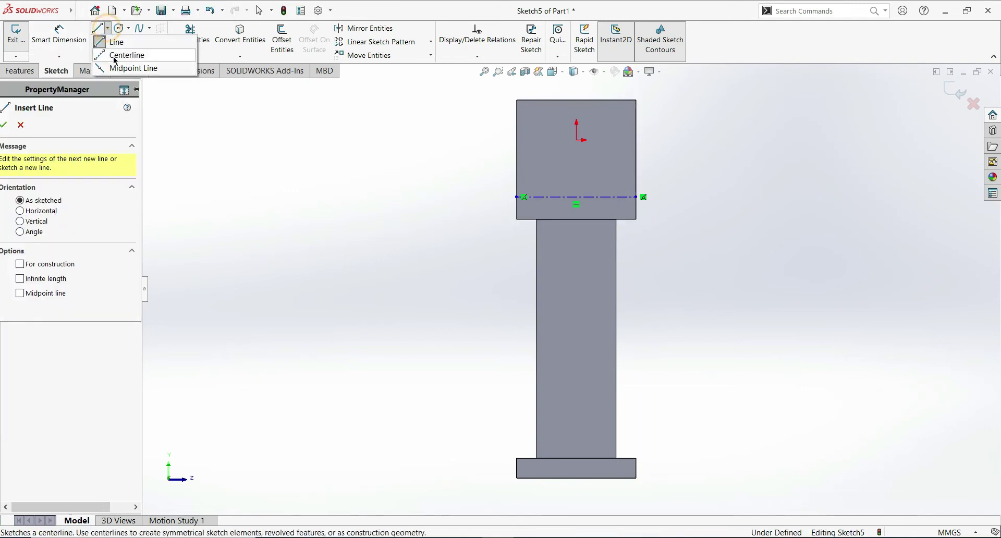
{"action": "left_click", "coordinate": [636, 116]}
{"action": "left_click", "coordinate": [517, 115]}
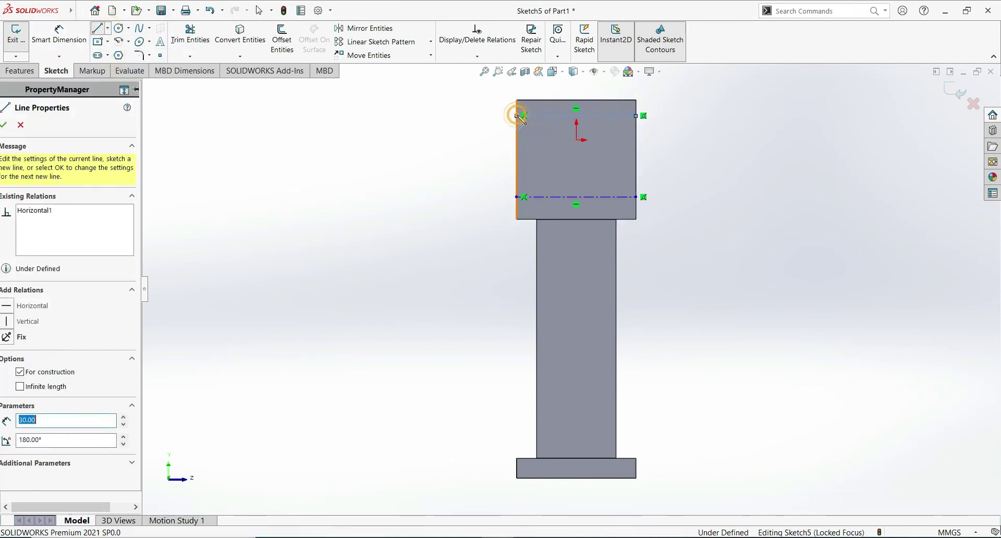
{"action": "key", "text": "Escape"}
Draw two vertical construction lines and keep a driven 30 mm spacing dimension between them.
{"action": "left_click", "coordinate": [108, 27]}
{"action": "left_click", "coordinate": [112, 38]}
{"action": "left_click", "coordinate": [537, 220]}
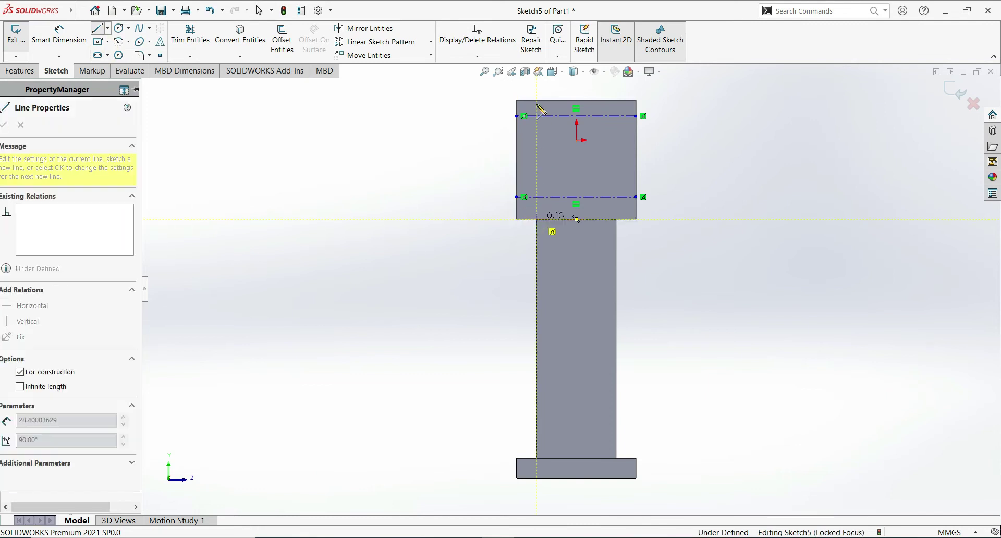
{"action": "left_click", "coordinate": [537, 99]}
{"action": "left_click", "coordinate": [614, 100]}
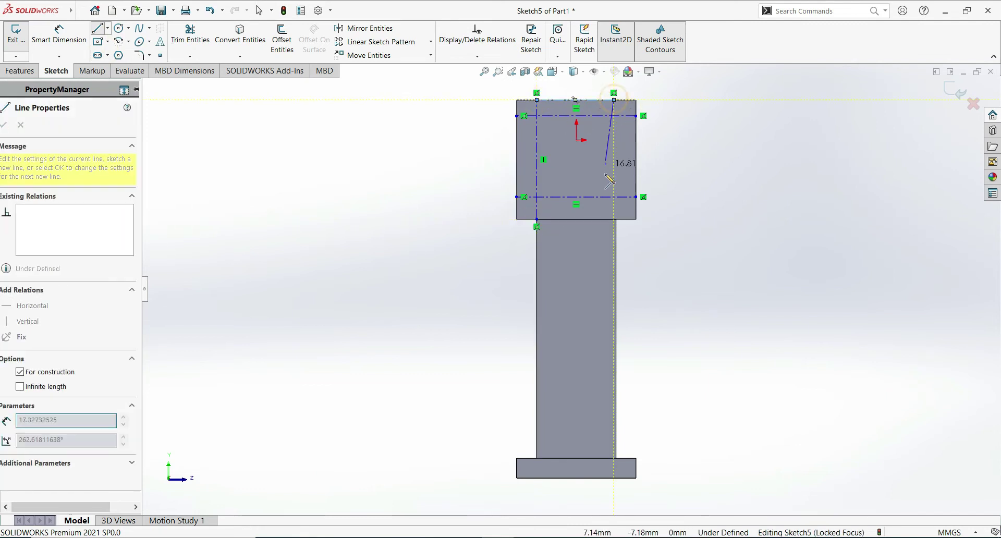
{"action": "key", "text": "Escape"}
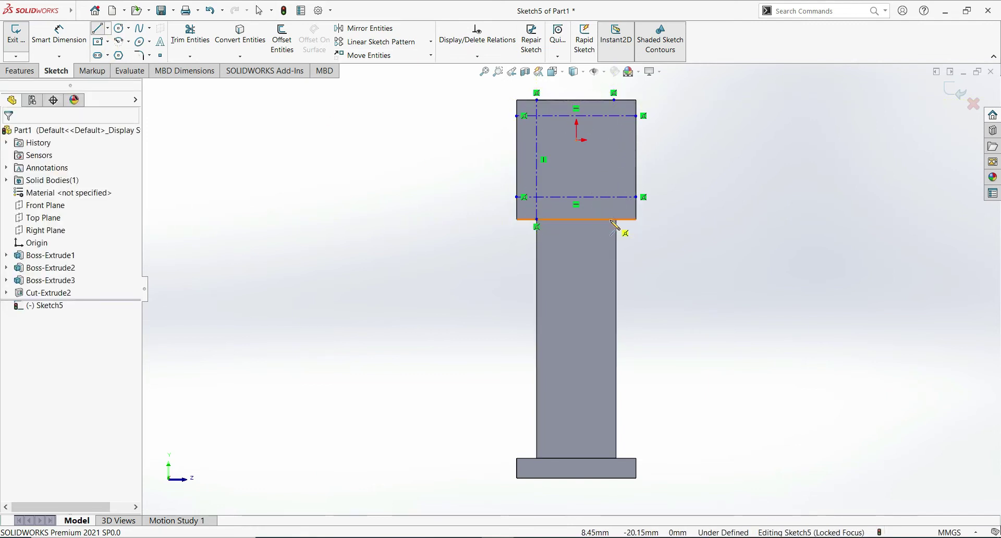
{"action": "left_click", "coordinate": [614, 220]}
{"action": "left_click", "coordinate": [614, 99]}
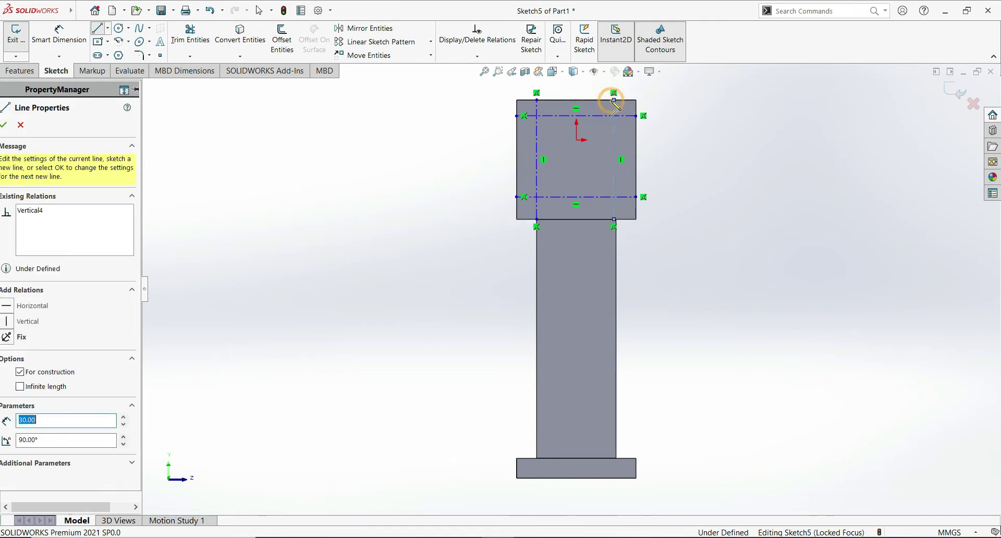
{"action": "key", "text": "Escape"}
{"action": "left_click", "coordinate": [574, 198]}
{"action": "left_click", "coordinate": [572, 214]}
{"action": "left_click", "coordinate": [581, 265]}
{"action": "left_click", "coordinate": [635, 198]}
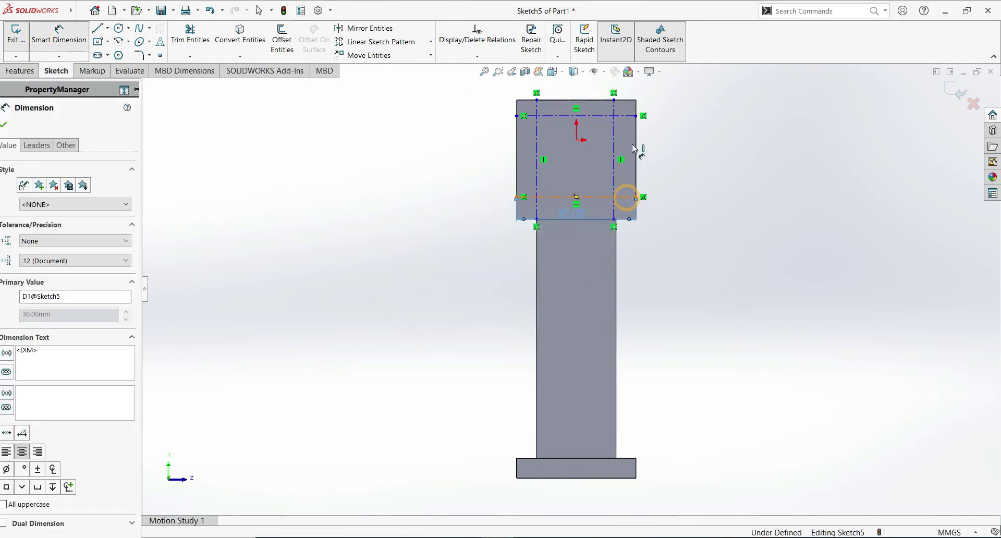
Set the lower and right construction lines 6 mm from the plate's bottom and right edges.
{"action": "left_click", "coordinate": [629, 220]}
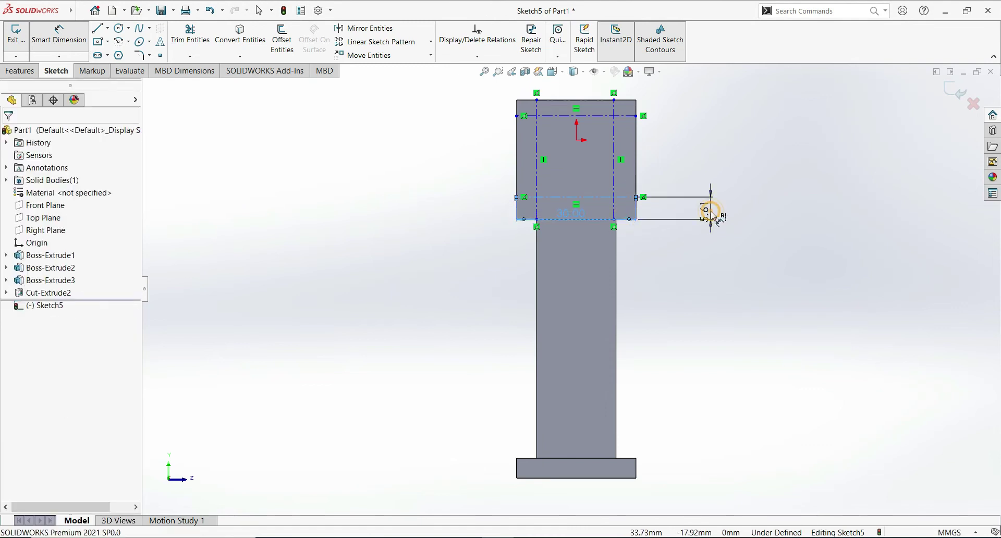
{"action": "left_click", "coordinate": [710, 214]}
{"action": "type", "text": "6"}
{"action": "key", "text": "Return"}
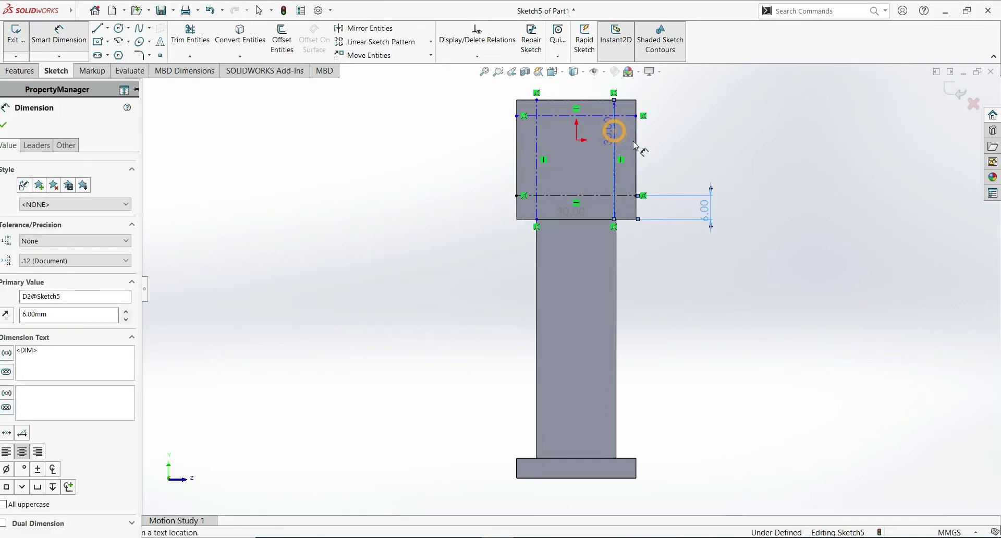
{"action": "left_click", "coordinate": [634, 145]}
{"action": "left_click", "coordinate": [764, 139]}
{"action": "type", "text": "6"}
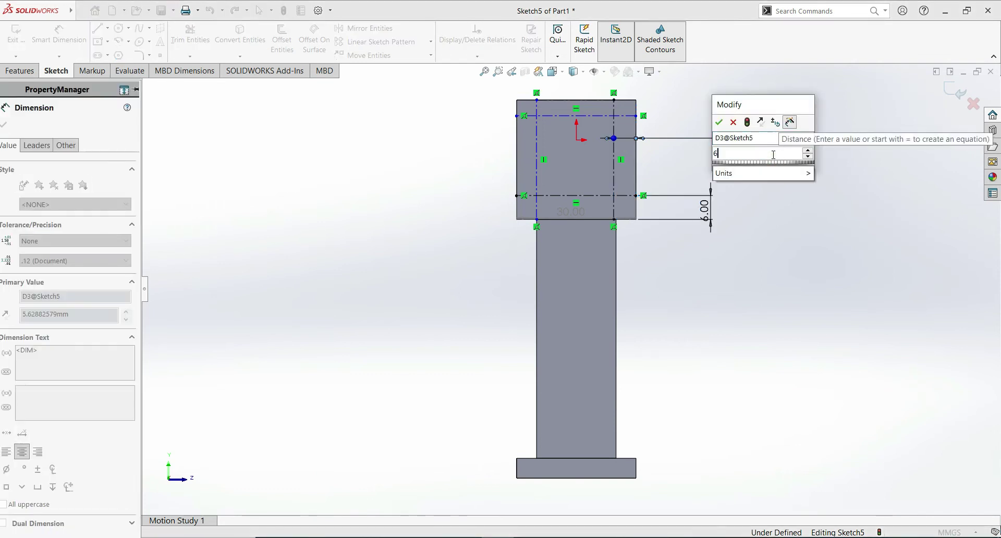
{"action": "key", "text": "Return"}
Set the top and left construction lines 6 mm from the plate's top and left edges.
{"action": "left_click", "coordinate": [598, 115]}
{"action": "left_click", "coordinate": [600, 100]}
{"action": "left_click", "coordinate": [721, 119]}
{"action": "key", "text": "Return"}
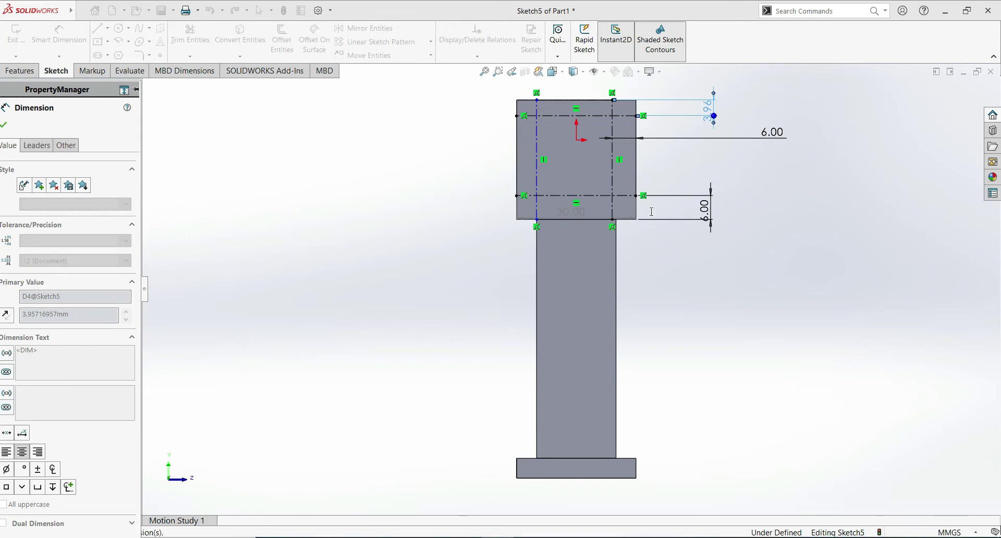
{"action": "left_click", "coordinate": [538, 194]}
{"action": "left_click", "coordinate": [517, 209]}
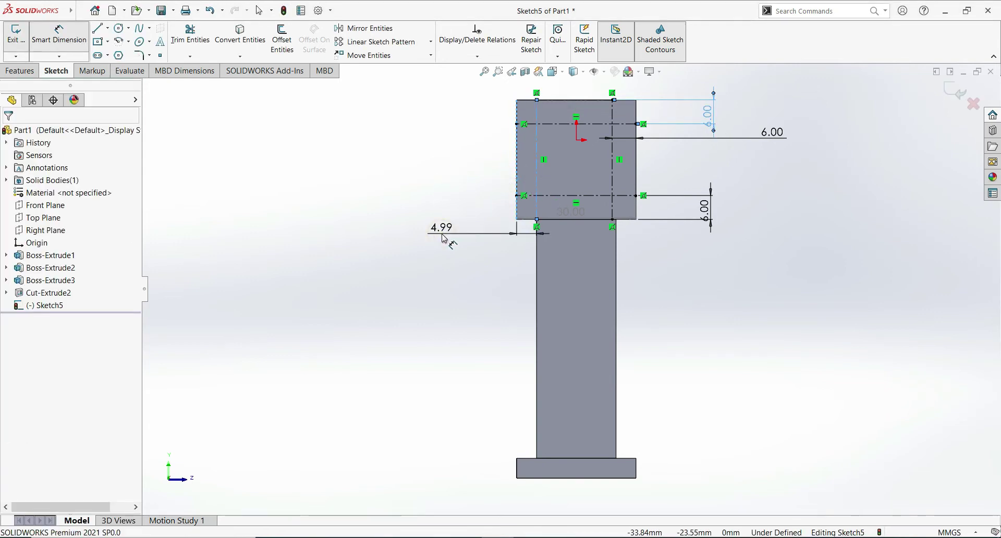
{"action": "left_click", "coordinate": [442, 239]}
{"action": "type", "text": "6"}
{"action": "key", "text": "Return"}
{"action": "key", "text": "Escape"}
{"action": "left_click", "coordinate": [117, 31]}
Sketch four circles at the corners of the construction rectangle.
{"action": "left_click", "coordinate": [541, 195]}
{"action": "left_click", "coordinate": [554, 209]}
{"action": "left_click", "coordinate": [612, 195]}
{"action": "left_click", "coordinate": [624, 203]}
{"action": "left_click", "coordinate": [612, 124]}
{"action": "left_click", "coordinate": [625, 130]}
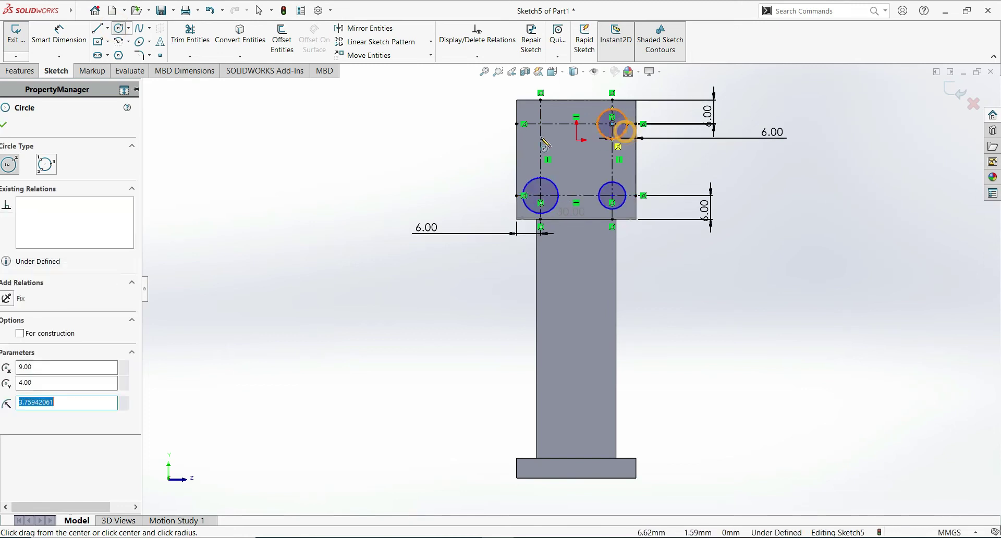
{"action": "left_click", "coordinate": [541, 124]}
{"action": "left_click", "coordinate": [555, 137]}
{"action": "key", "text": "Escape"}
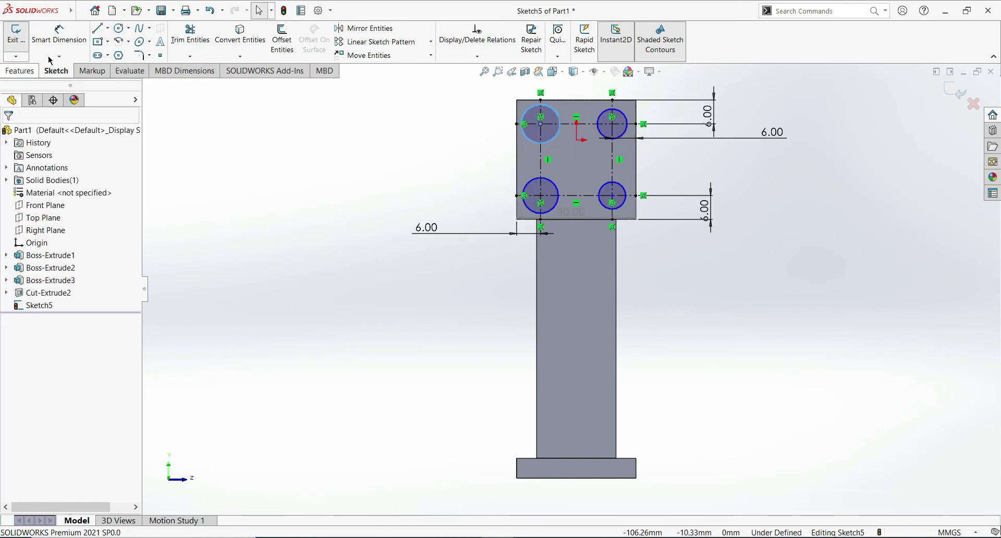
Give the upper-left and lower-left circles a 6 mm diameter.
{"action": "right_click_drag", "start_coordinate": [532, 150], "coordinate": [535, 125]}
{"action": "left_click", "coordinate": [527, 137]}
{"action": "left_click", "coordinate": [441, 124]}
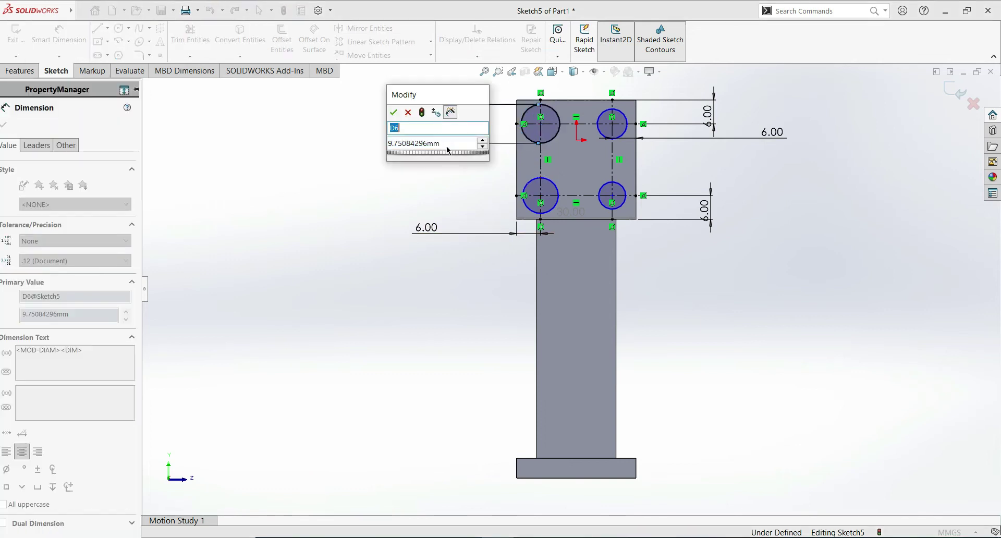
{"action": "type", "text": "6"}
{"action": "key", "text": "Return"}
{"action": "left_click", "coordinate": [526, 204]}
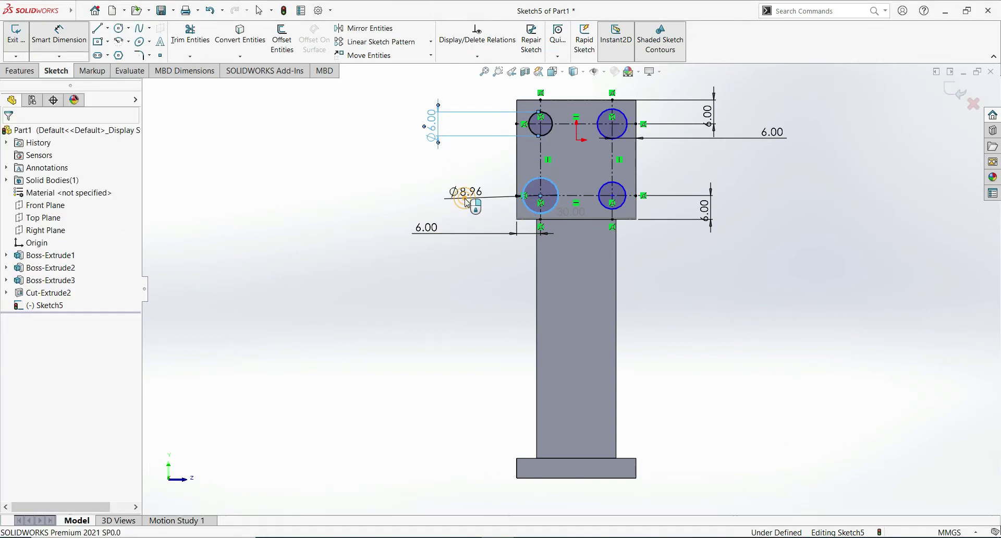
{"action": "left_click", "coordinate": [467, 202]}
{"action": "type", "text": "6"}
{"action": "key", "text": "Return"}
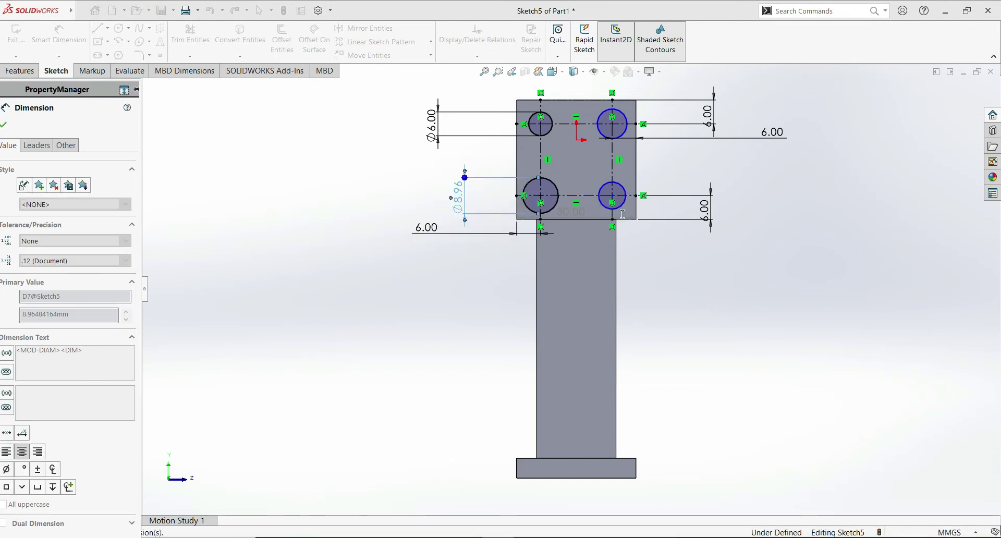
Give the lower-right and upper-right circles a 6 mm diameter.
{"action": "left_click", "coordinate": [638, 213]}
{"action": "left_click", "coordinate": [680, 254]}
{"action": "type", "text": "6"}
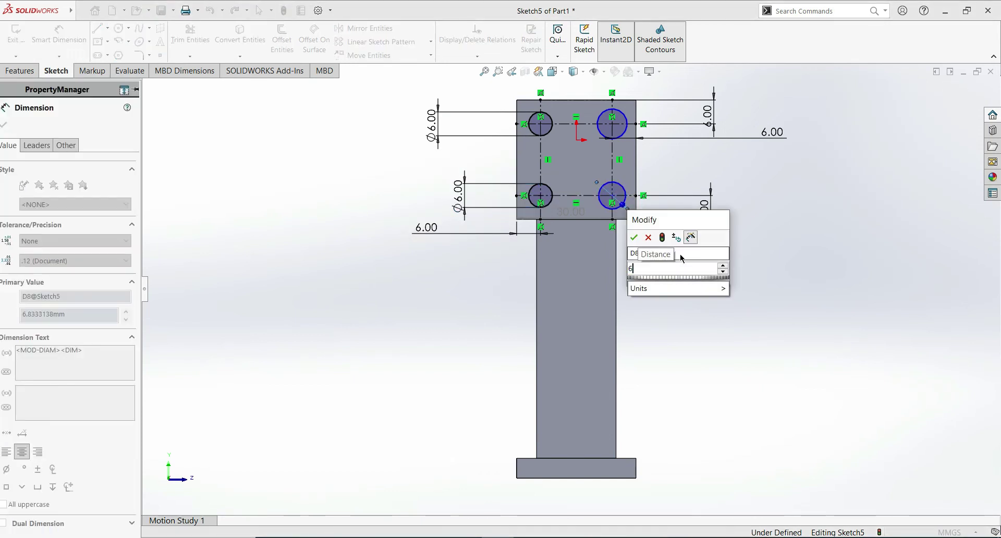
{"action": "key", "text": "Return"}
{"action": "left_click", "coordinate": [696, 178]}
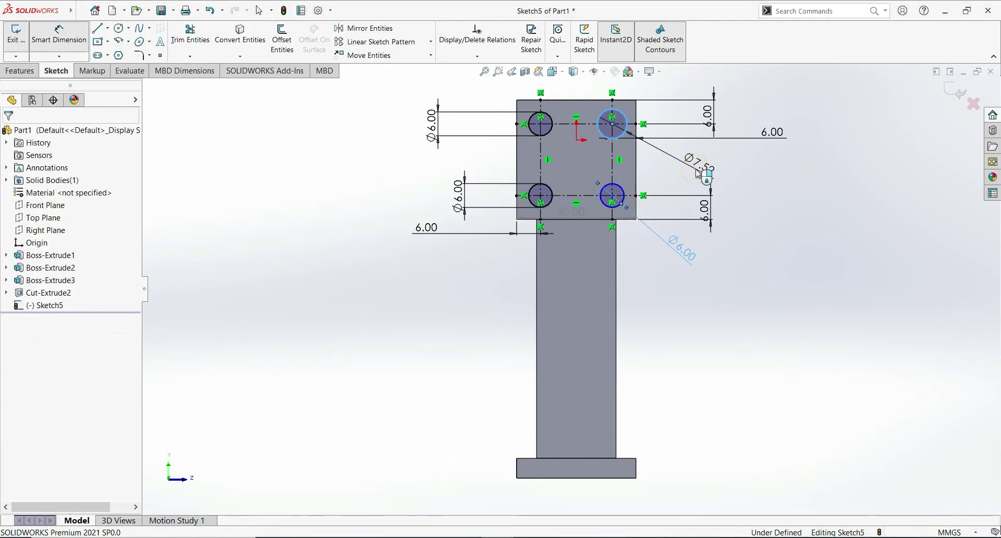
{"action": "type", "text": "6"}
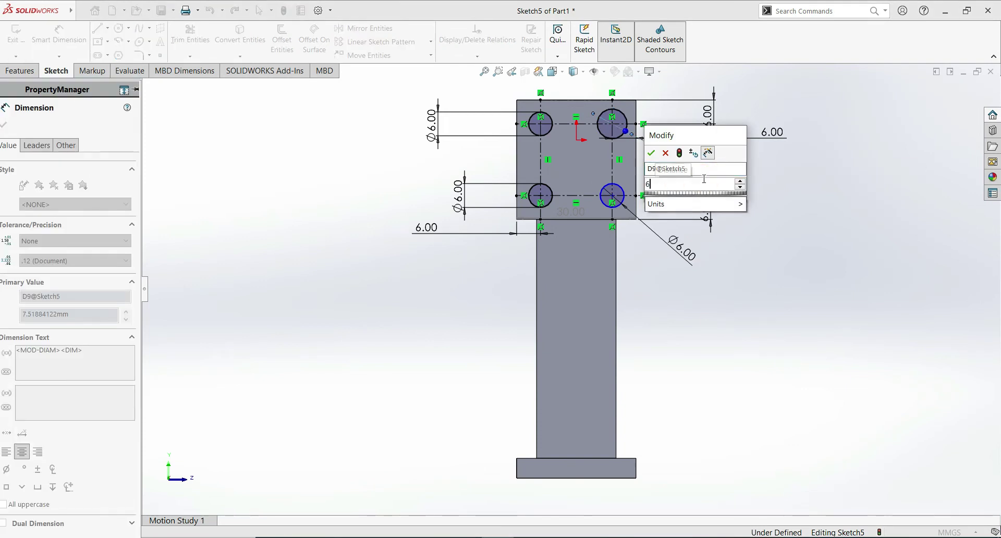
{"action": "key", "text": "Return"}
{"action": "left_click", "coordinate": [5, 126]}
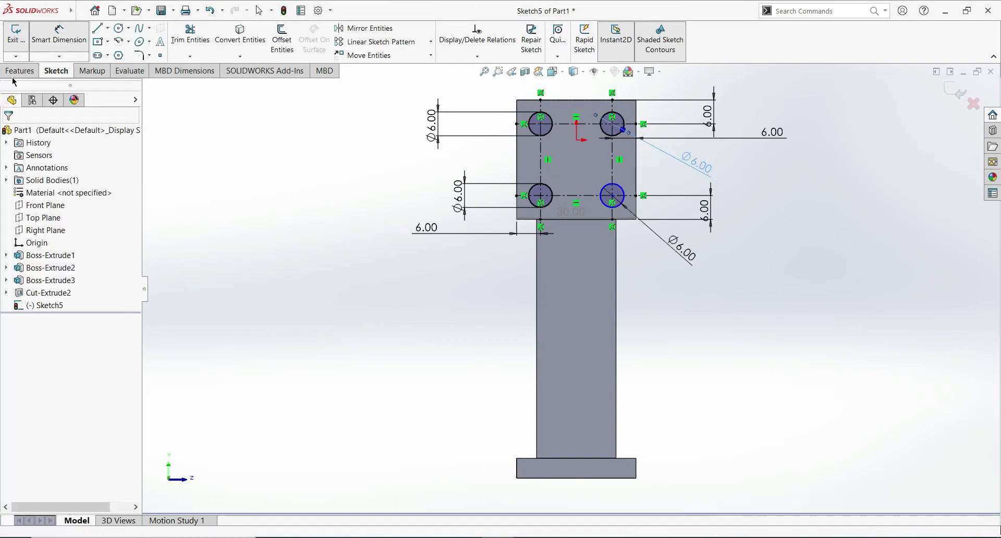
{"action": "left_click", "coordinate": [27, 71]}
{"action": "left_click", "coordinate": [180, 52]}
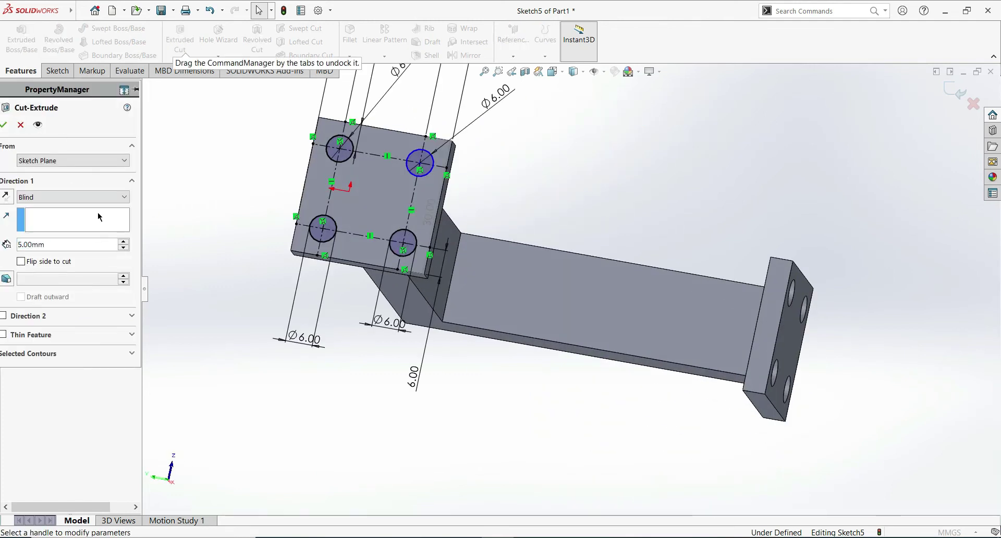
Accept the Extruded Cut as Cut-Extrude3 and orbit to view the holed plate.
{"action": "left_click", "coordinate": [4, 127]}
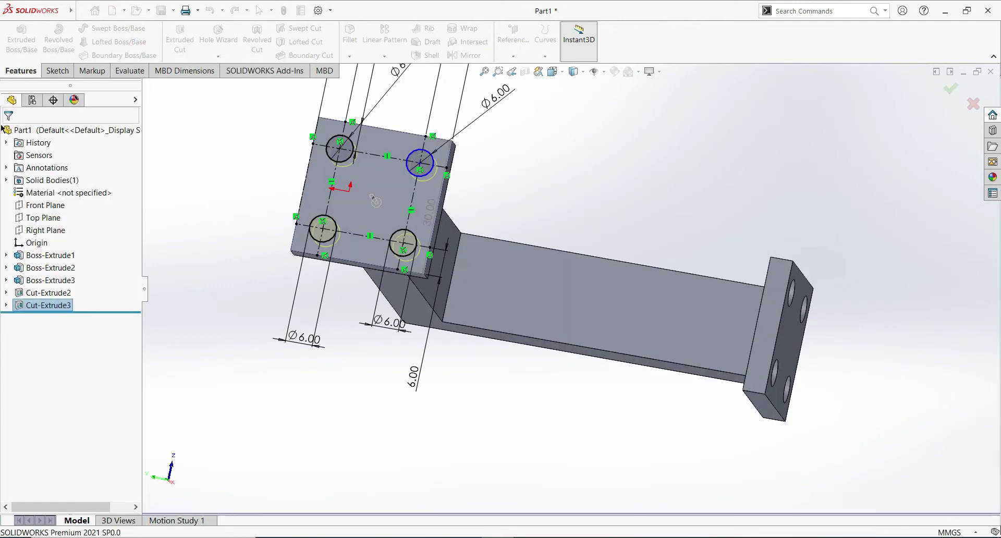
{"action": "mouse_move", "coordinate": [349, 360]}
{"action": "middle_mouse_down"}
{"action": "mouse_move", "coordinate": [435, 255]}
{"action": "mouse_move", "coordinate": [424, 258]}
{"action": "mouse_move", "coordinate": [431, 273]}
{"action": "mouse_move", "coordinate": [476, 239]}
{"action": "mouse_move", "coordinate": [527, 241]}
{"action": "mouse_move", "coordinate": [543, 270]}
{"action": "mouse_move", "coordinate": [443, 231]}
{"action": "mouse_move", "coordinate": [394, 290]}
{"action": "middle_mouse_up"}
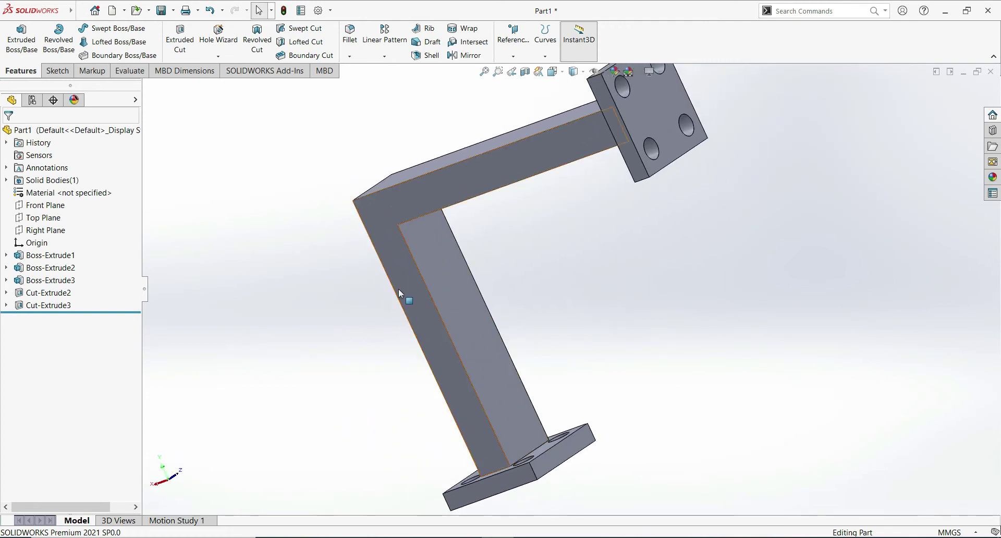
Start a new sketch on the vertical leg face of the bracket.
{"action": "left_click", "coordinate": [399, 289]}
{"action": "left_click", "coordinate": [352, 309]}
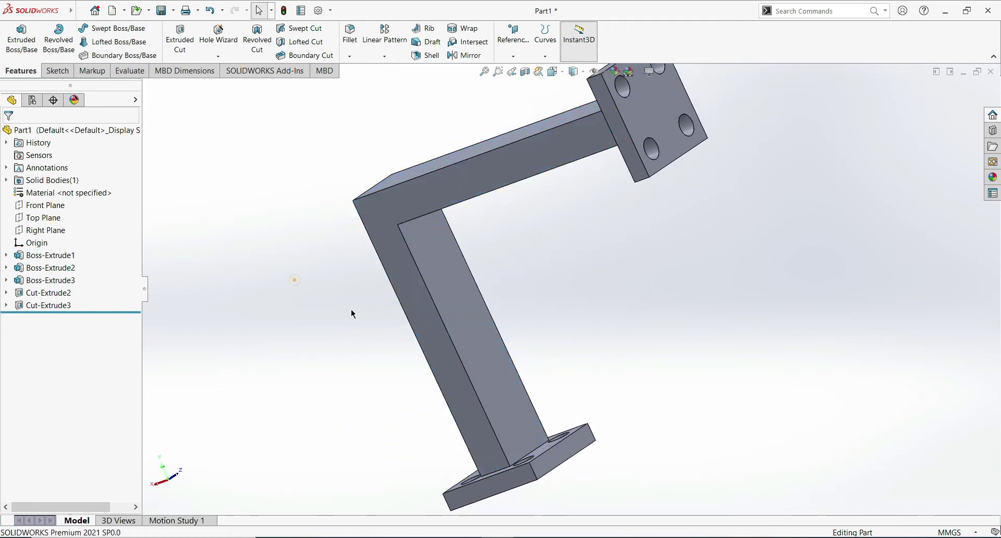
{"action": "left_click", "coordinate": [409, 306]}
{"action": "left_click", "coordinate": [457, 276]}
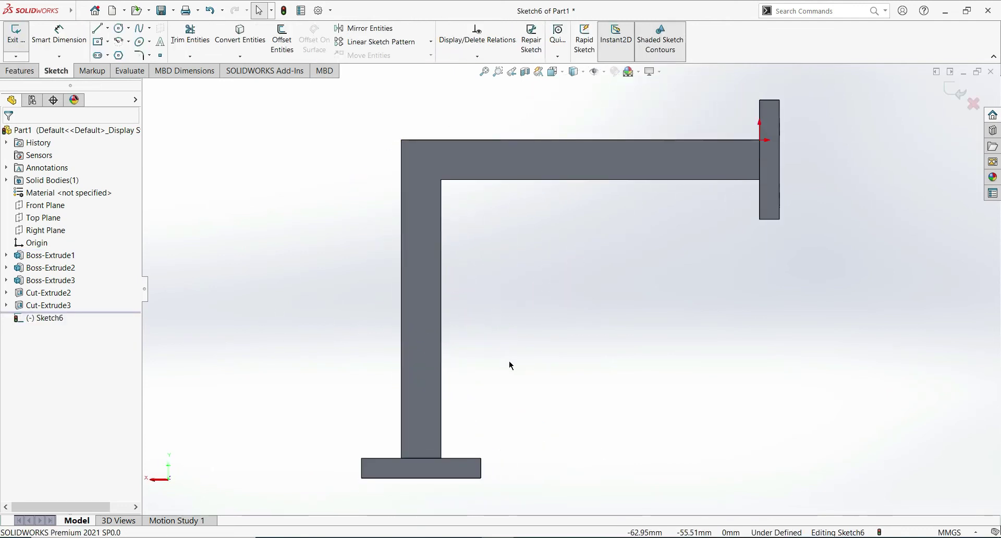
{"action": "middle_click_drag", "start_coordinate": [531, 333], "coordinate": [265, 185]}
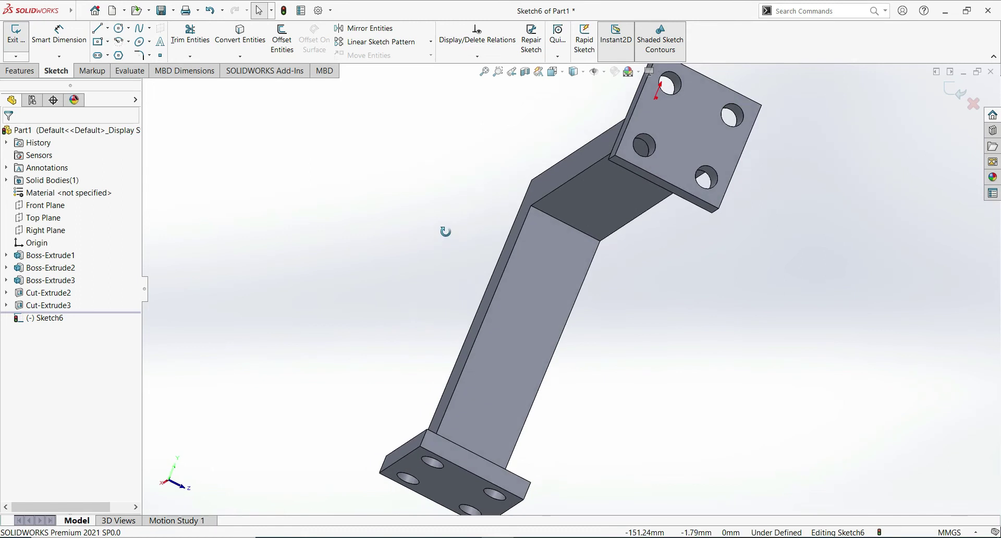
Select the inner bend edge of the bracket and switch to the Features tools.
{"action": "left_click", "coordinate": [29, 70]}
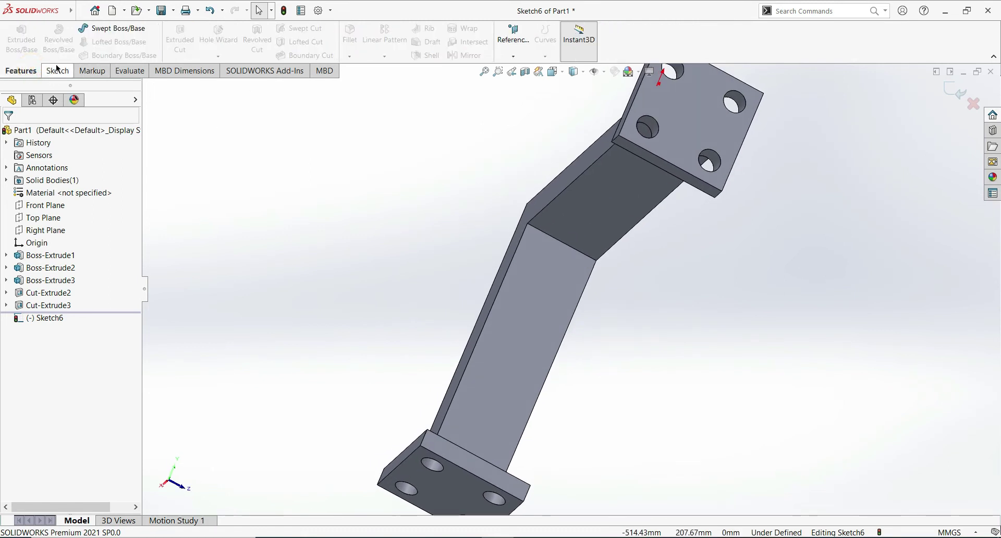
{"action": "left_click", "coordinate": [57, 71]}
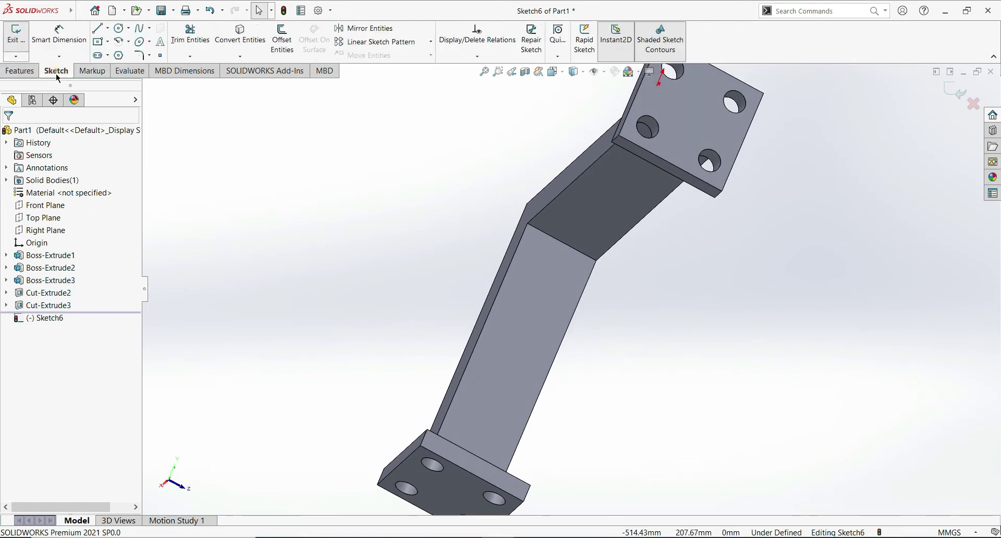
{"action": "left_click", "coordinate": [543, 236]}
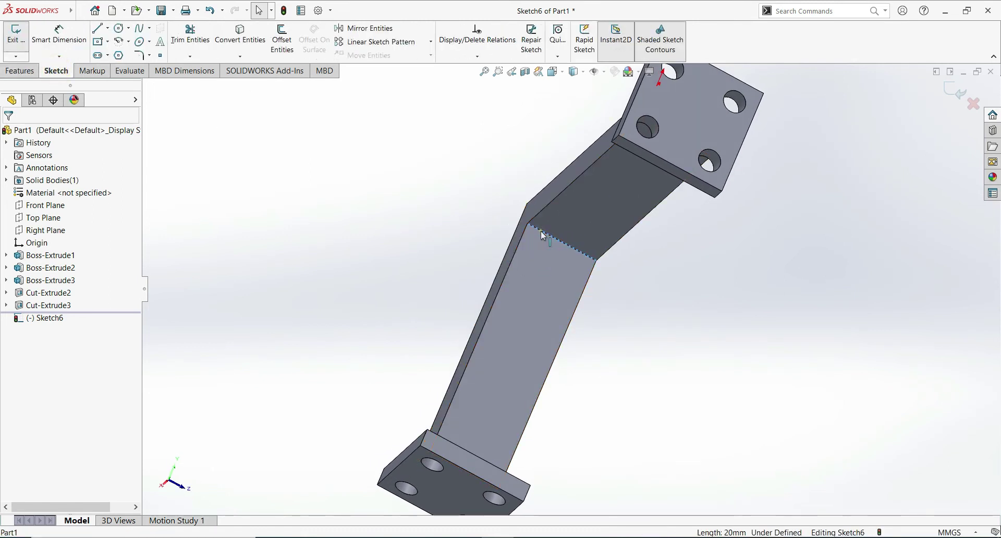
{"action": "left_click", "coordinate": [26, 73]}
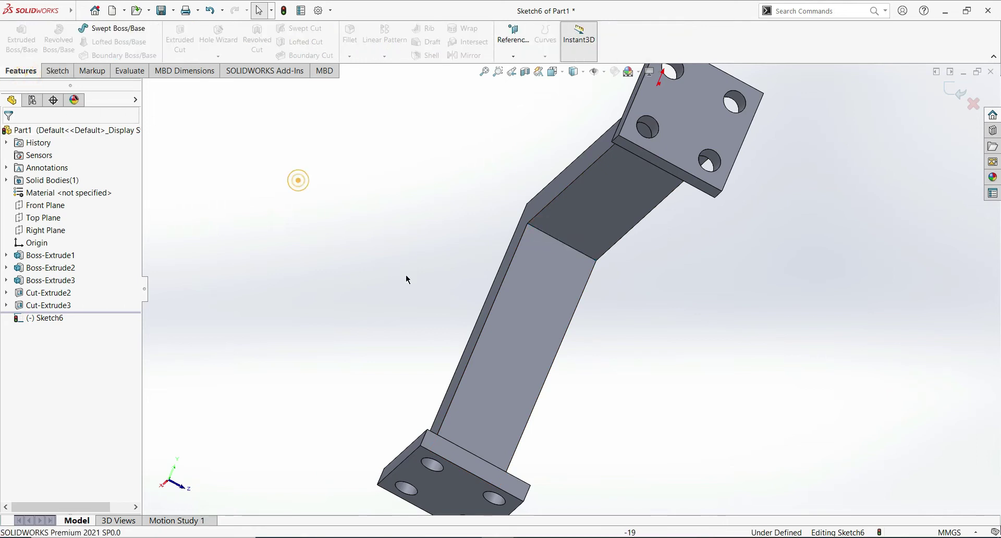
{"action": "key", "text": "space"}
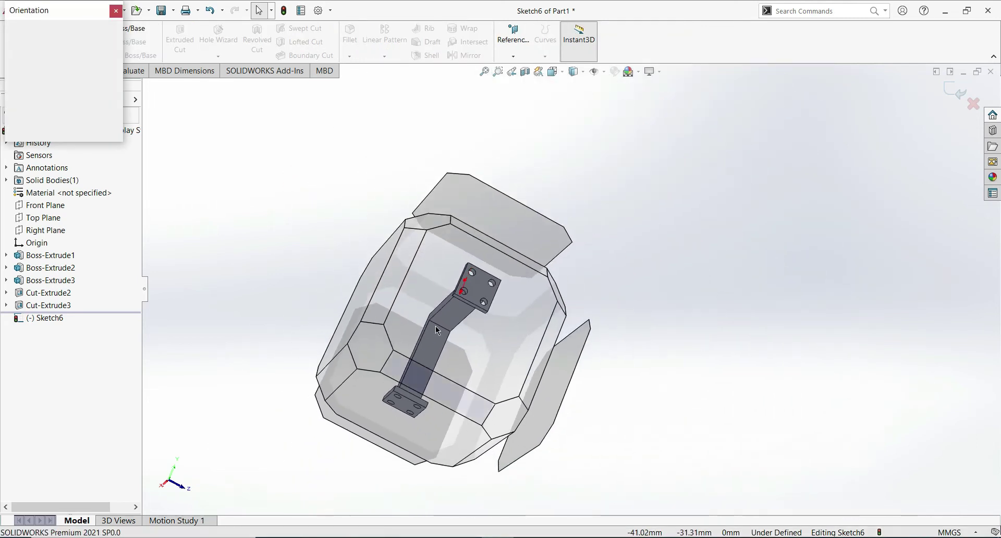
{"action": "left_click", "coordinate": [436, 326]}
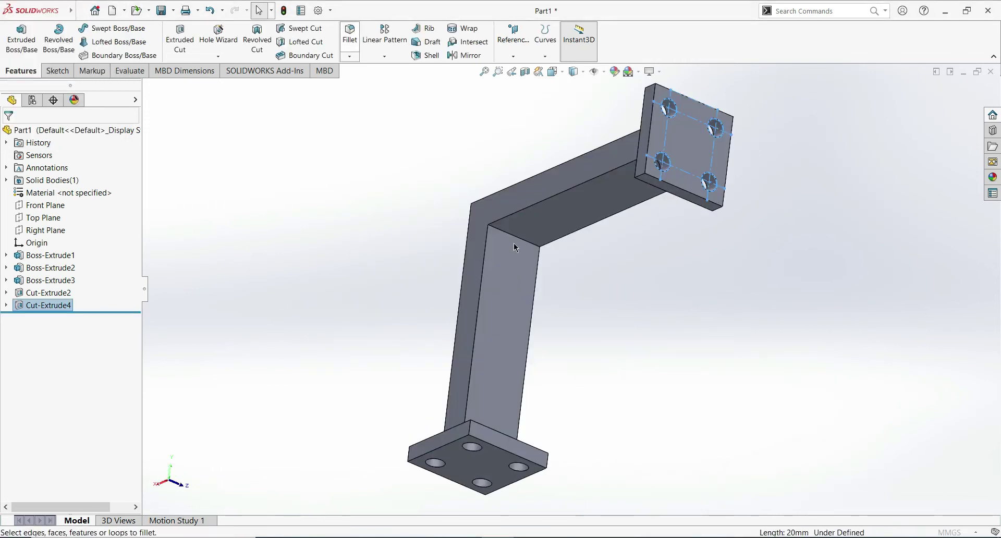
Round the bracket's inner bend edge with a 10 mm fillet, creating Fillet1.
{"action": "left_click", "coordinate": [512, 236]}
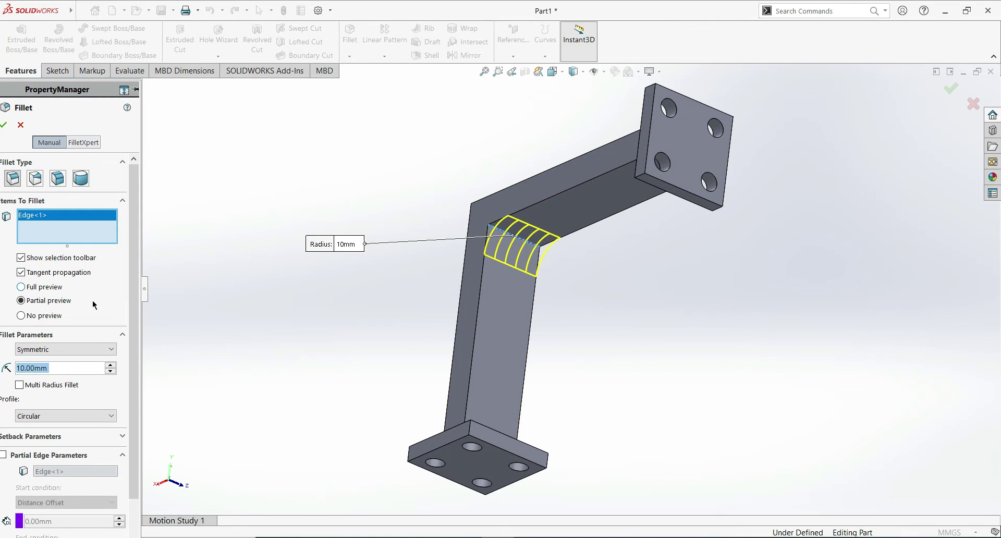
{"action": "left_click", "coordinate": [4, 125]}
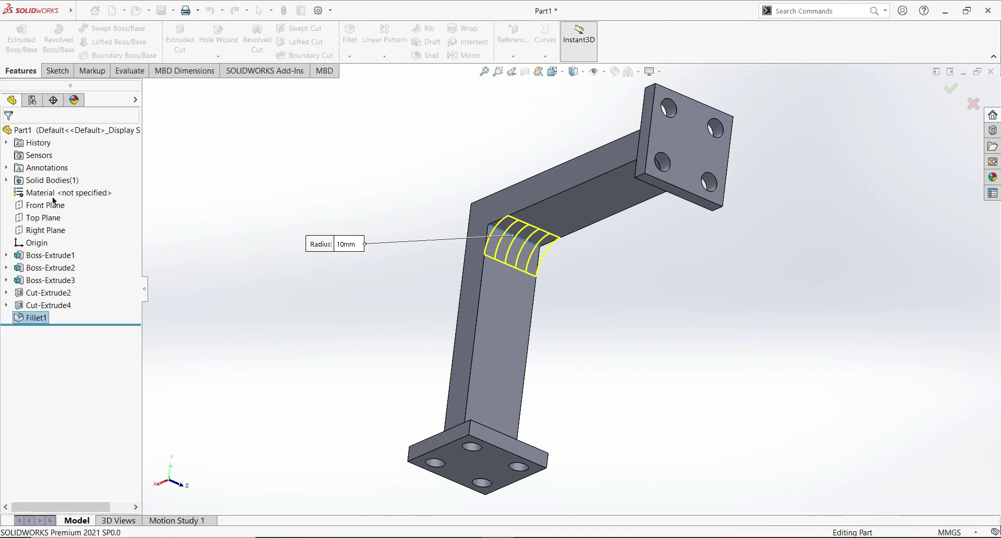
{"action": "middle_click", "coordinate": [360, 349]}
{"action": "mouse_move", "coordinate": [401, 345]}
{"action": "middle_mouse_down"}
{"action": "mouse_move", "coordinate": [484, 357]}
{"action": "mouse_move", "coordinate": [662, 209]}
{"action": "middle_mouse_up"}
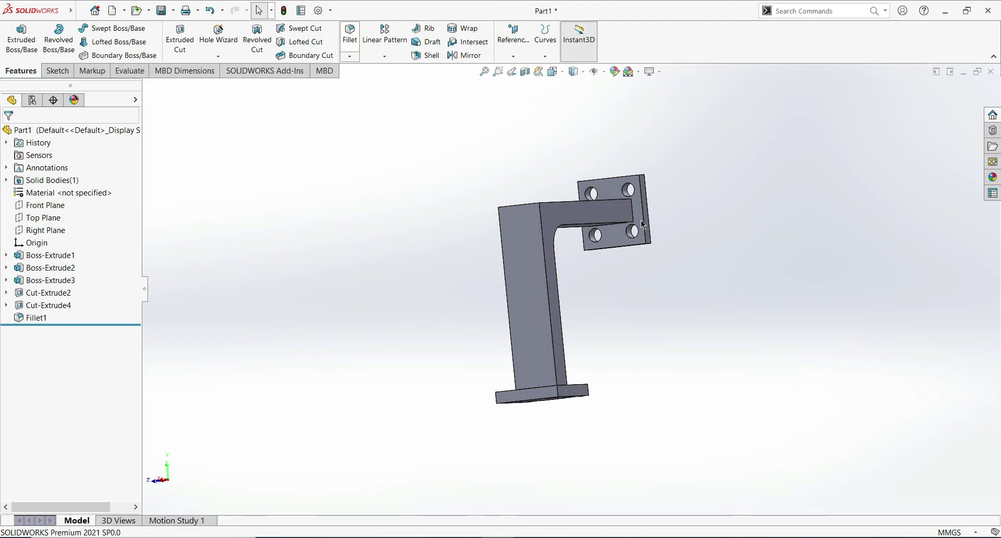
Select the edges where the arm joins the upper end plate for filleting.
{"action": "scroll", "coordinate": [634, 210], "scroll_direction": "down", "scroll_amount": 1}
{"action": "scroll", "coordinate": [626, 210], "scroll_direction": "down", "scroll_amount": 2}
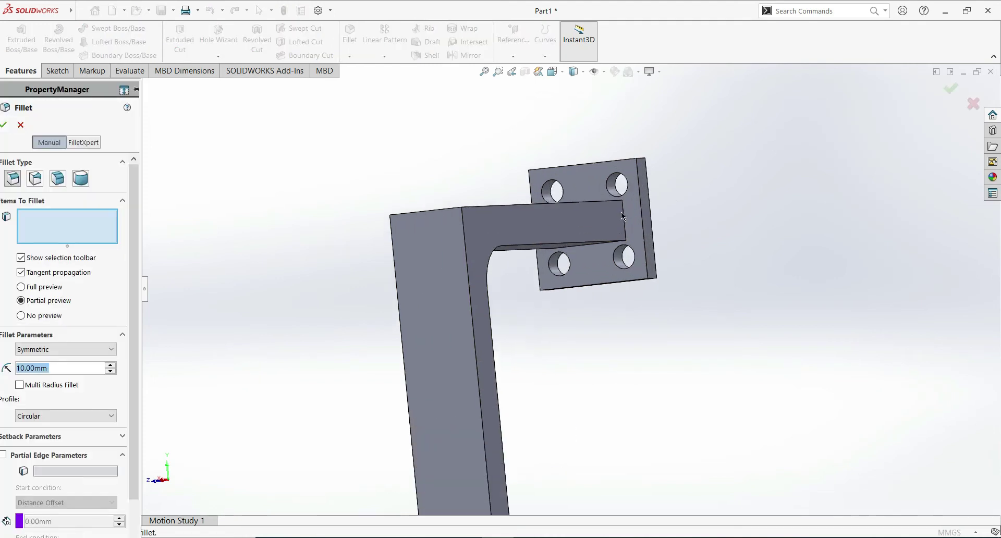
{"action": "scroll", "coordinate": [621, 214], "scroll_direction": "down", "scroll_amount": 2}
{"action": "left_click", "coordinate": [621, 220]}
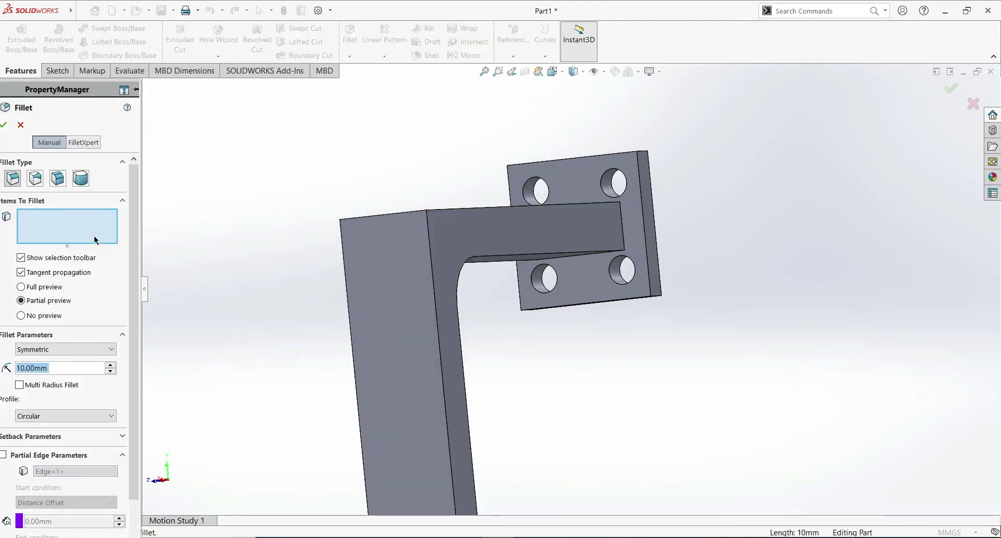
{"action": "left_click", "coordinate": [622, 227]}
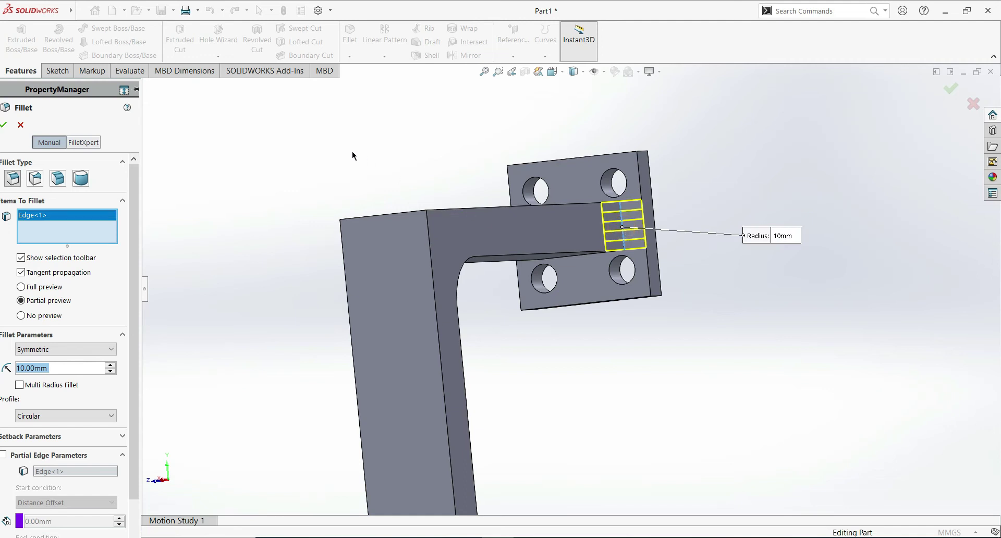
{"action": "mouse_move", "coordinate": [346, 150]}
{"action": "middle_mouse_down"}
{"action": "mouse_move", "coordinate": [362, 196]}
{"action": "mouse_move", "coordinate": [439, 116]}
{"action": "middle_mouse_up"}
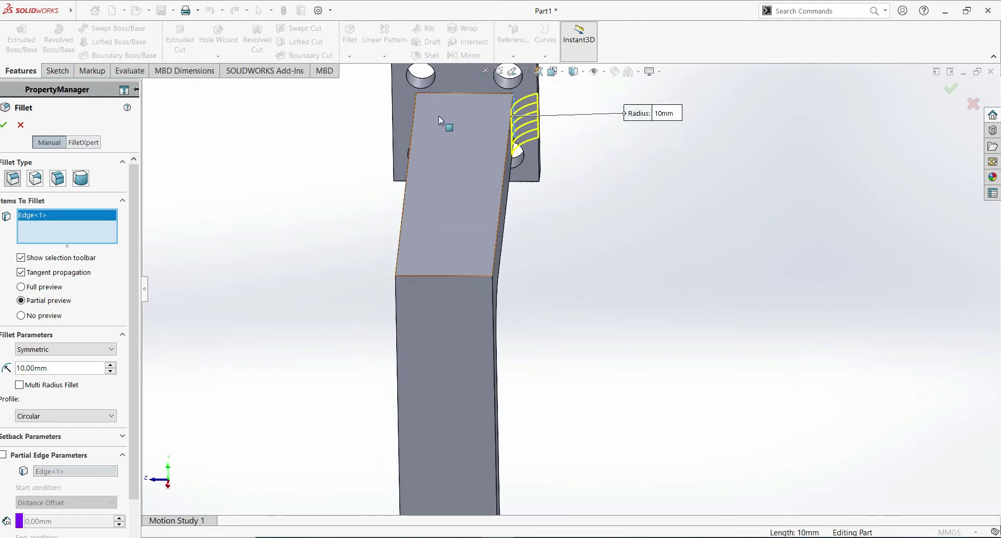
{"action": "left_click", "coordinate": [457, 95]}
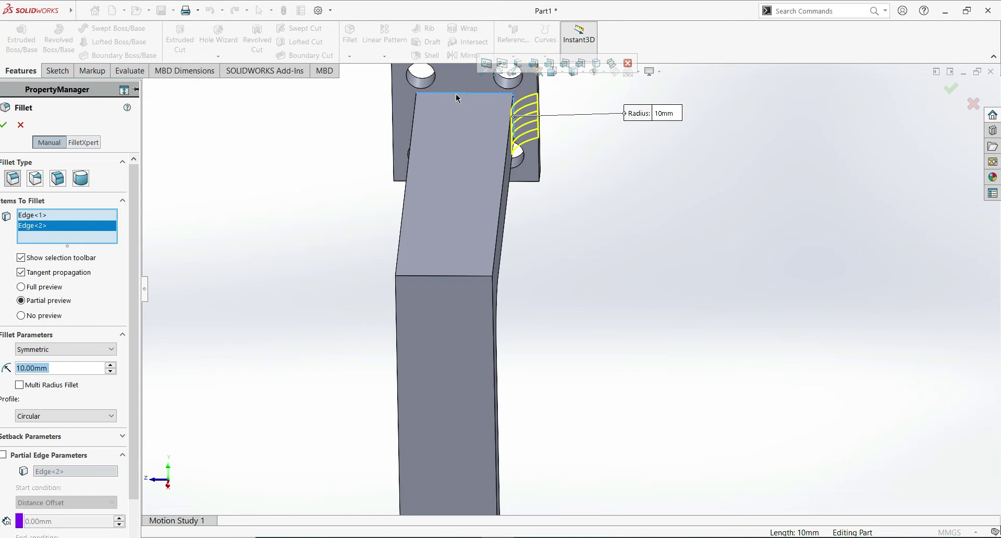
{"action": "mouse_move", "coordinate": [331, 161]}
{"action": "middle_mouse_down"}
{"action": "mouse_move", "coordinate": [370, 162]}
{"action": "mouse_move", "coordinate": [430, 123]}
{"action": "middle_mouse_up"}
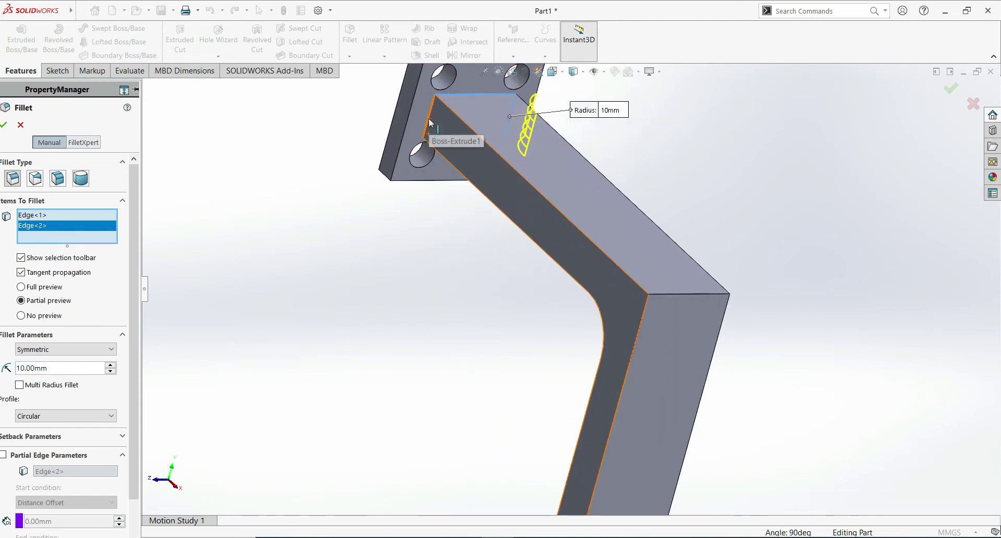
{"action": "left_click", "coordinate": [429, 122]}
{"action": "mouse_move", "coordinate": [425, 185]}
{"action": "middle_mouse_down"}
{"action": "mouse_move", "coordinate": [429, 134]}
{"action": "mouse_move", "coordinate": [404, 315]}
{"action": "mouse_move", "coordinate": [431, 274]}
{"action": "middle_mouse_up"}
{"action": "scroll", "coordinate": [317, 345], "scroll_direction": "down", "scroll_amount": 2}
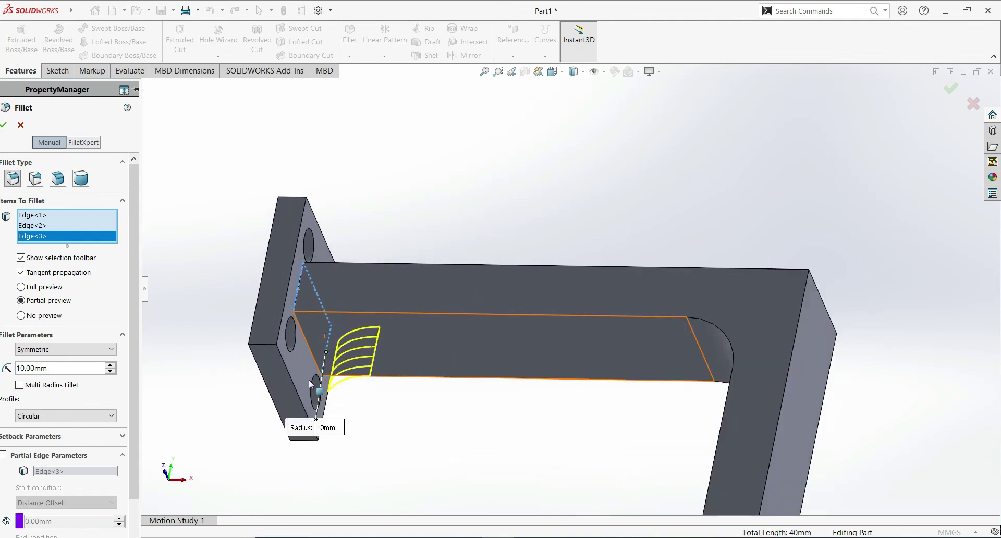
{"action": "left_click", "coordinate": [310, 355]}
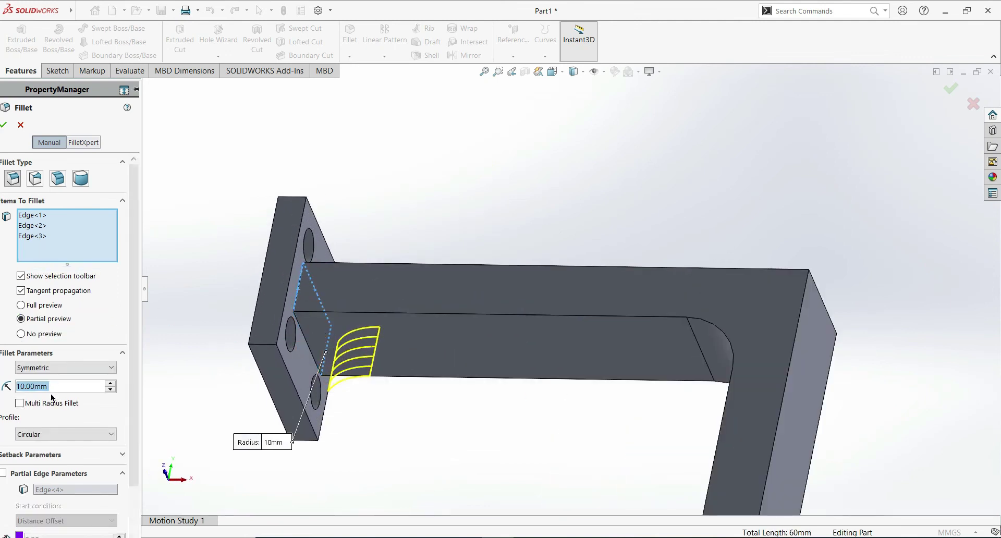
Set the fillet radius to 2 mm and apply it as Fillet2.
{"action": "type", "text": "2"}
{"action": "key", "text": "Return"}
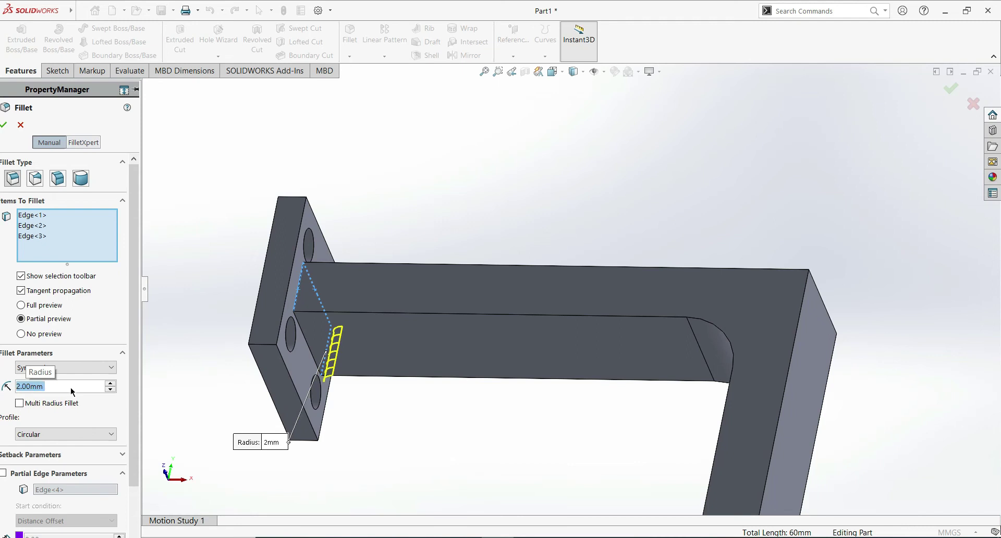
{"action": "mouse_move", "coordinate": [377, 471]}
{"action": "middle_mouse_down"}
{"action": "mouse_move", "coordinate": [331, 479]}
{"action": "mouse_move", "coordinate": [302, 418]}
{"action": "middle_mouse_up"}
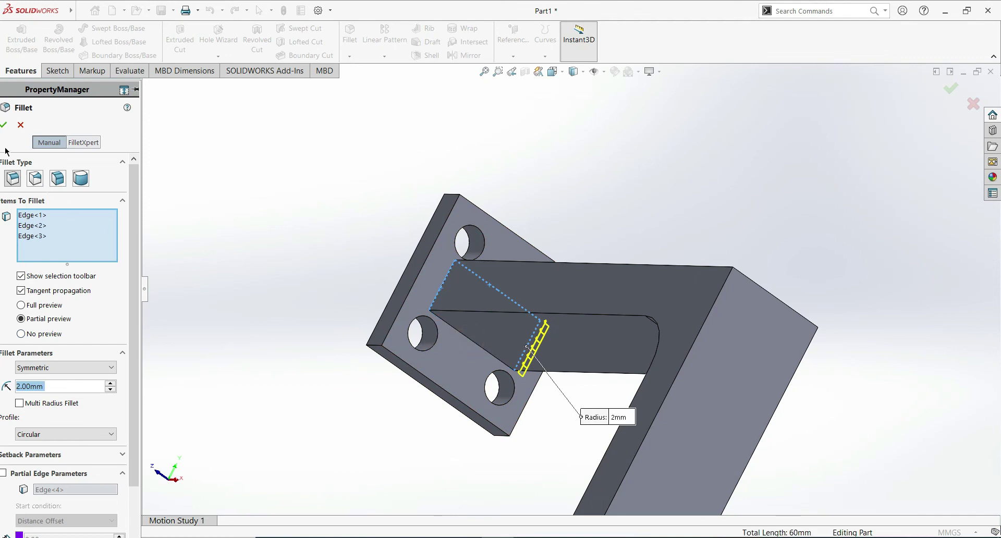
{"action": "left_click", "coordinate": [3, 126]}
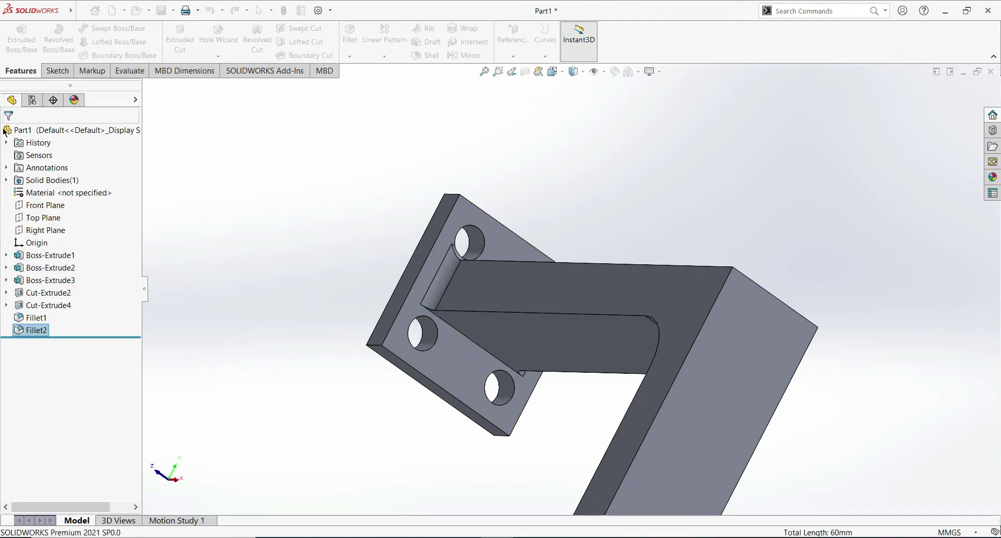
Fillet the lower arm-to-plate edge of the upper plate at 2 mm, creating Fillet3.
{"action": "scroll", "coordinate": [485, 367], "scroll_direction": "up", "scroll_amount": 3}
{"action": "mouse_move", "coordinate": [845, 351]}
{"action": "middle_mouse_down"}
{"action": "mouse_move", "coordinate": [740, 284]}
{"action": "mouse_move", "coordinate": [713, 282]}
{"action": "mouse_move", "coordinate": [700, 301]}
{"action": "mouse_move", "coordinate": [734, 240]}
{"action": "mouse_move", "coordinate": [503, 347]}
{"action": "mouse_move", "coordinate": [516, 386]}
{"action": "mouse_move", "coordinate": [555, 331]}
{"action": "mouse_move", "coordinate": [355, 280]}
{"action": "middle_mouse_up"}
{"action": "left_click", "coordinate": [349, 36]}
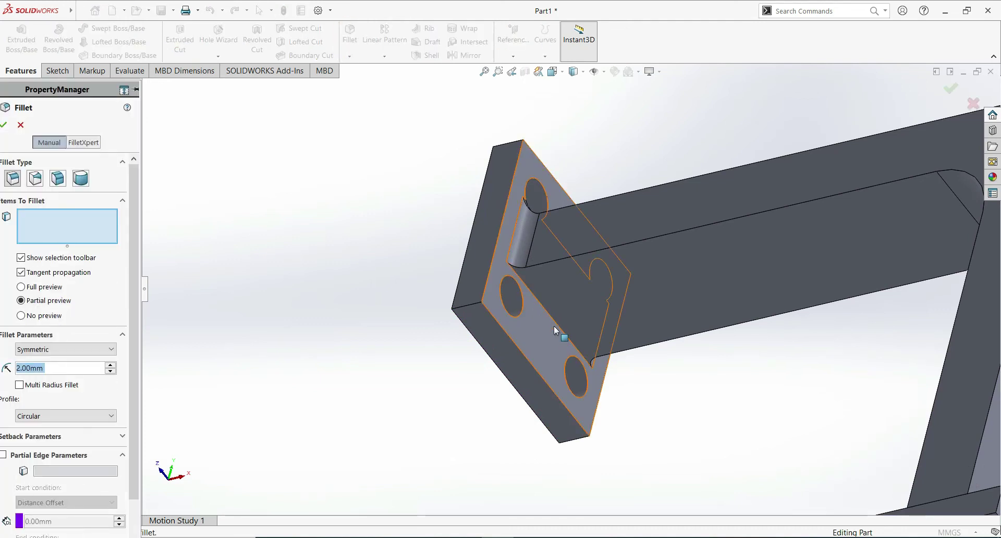
{"action": "left_click", "coordinate": [554, 320]}
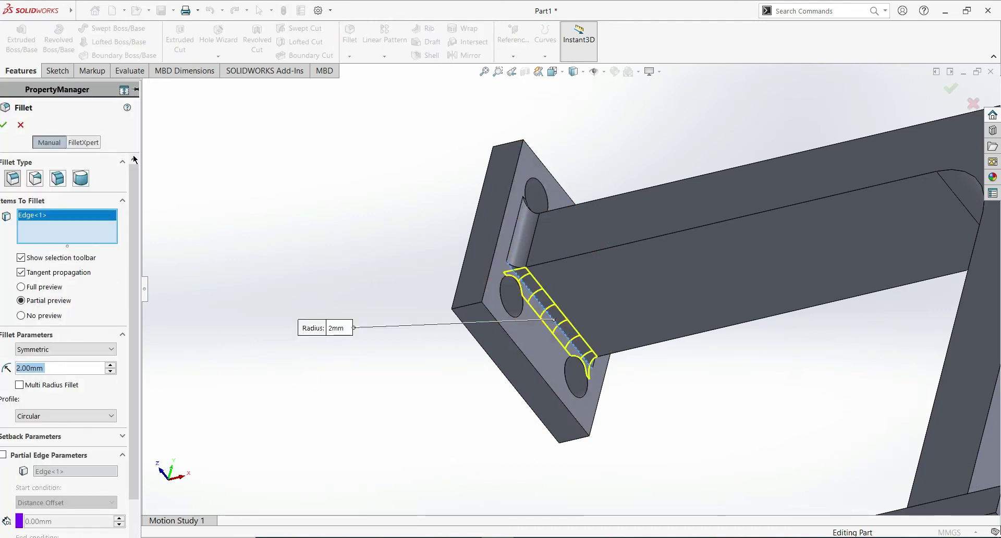
{"action": "key", "text": "Return"}
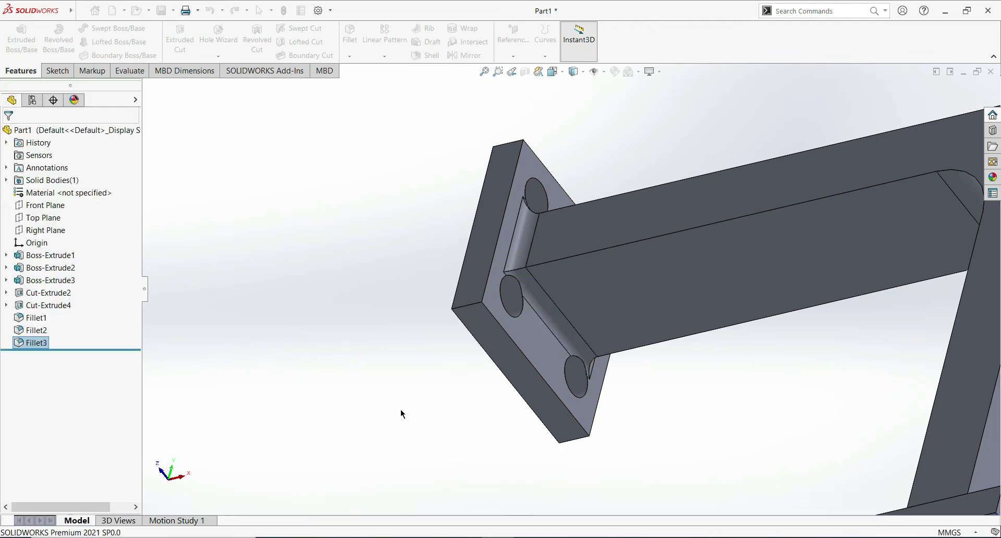
{"action": "scroll", "coordinate": [401, 409], "scroll_direction": "down", "scroll_amount": 2}
Start a fillet and select the first two edges where the column meets the base plate.
{"action": "scroll", "coordinate": [671, 411], "scroll_direction": "up", "scroll_amount": 4}
{"action": "mouse_move", "coordinate": [641, 384]}
{"action": "middle_mouse_down"}
{"action": "mouse_move", "coordinate": [550, 425]}
{"action": "mouse_move", "coordinate": [460, 433]}
{"action": "middle_mouse_up"}
{"action": "scroll", "coordinate": [511, 402], "scroll_direction": "down", "scroll_amount": 2}
{"action": "scroll", "coordinate": [511, 402], "scroll_direction": "down", "scroll_amount": 3}
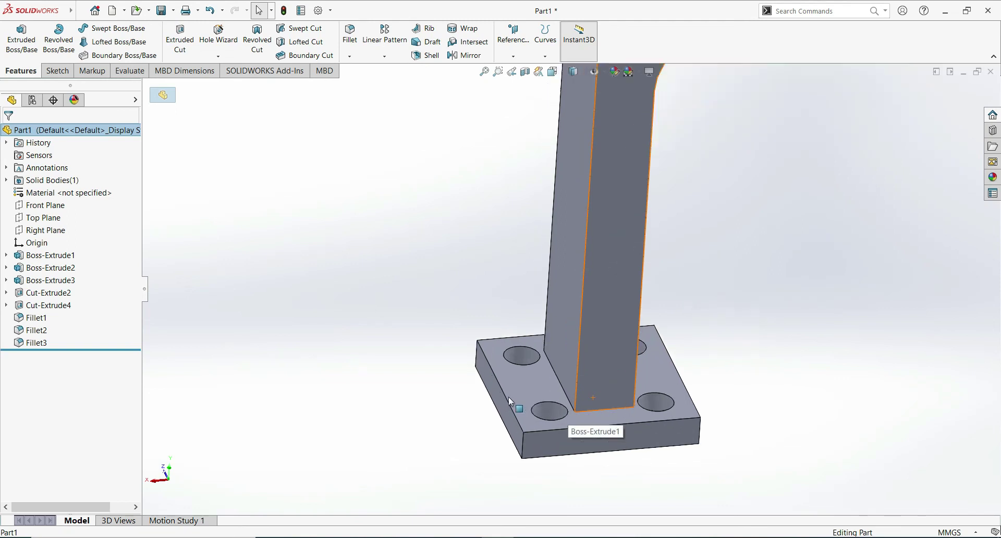
{"action": "left_click", "coordinate": [345, 31]}
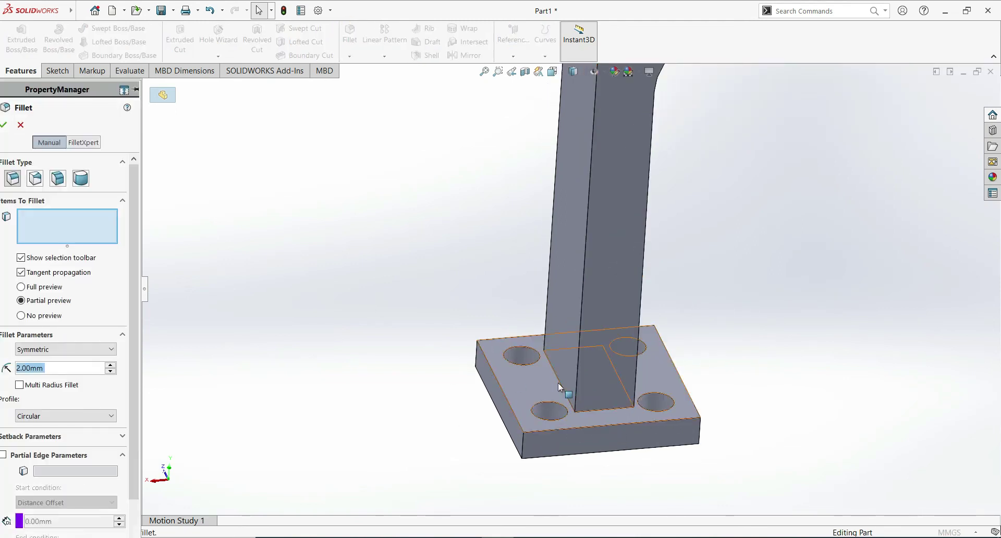
{"action": "left_click", "coordinate": [592, 412]}
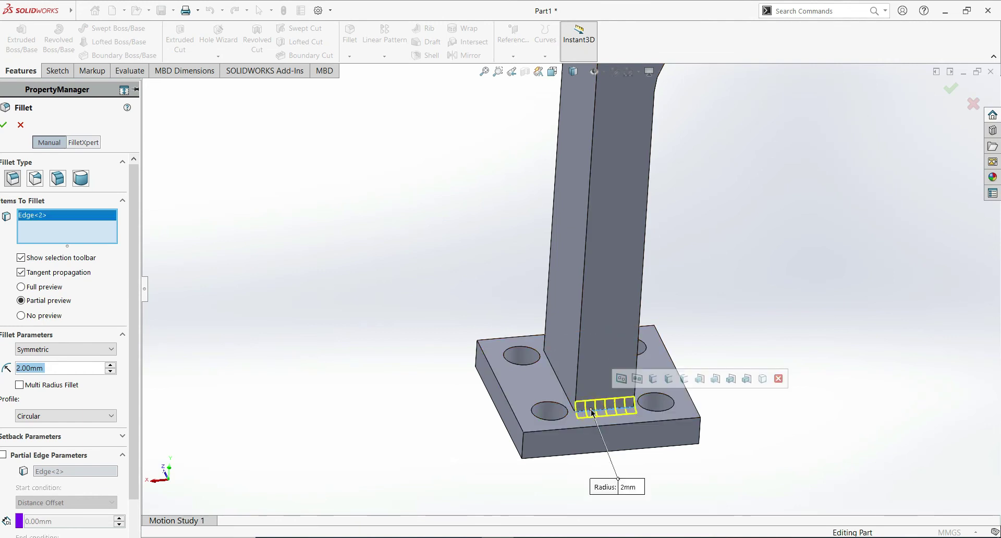
{"action": "left_click", "coordinate": [561, 386]}
Add the two far column-base edges and apply the 2 mm fillet as Fillet4.
{"action": "middle_click_drag", "start_coordinate": [731, 381], "coordinate": [727, 372]}
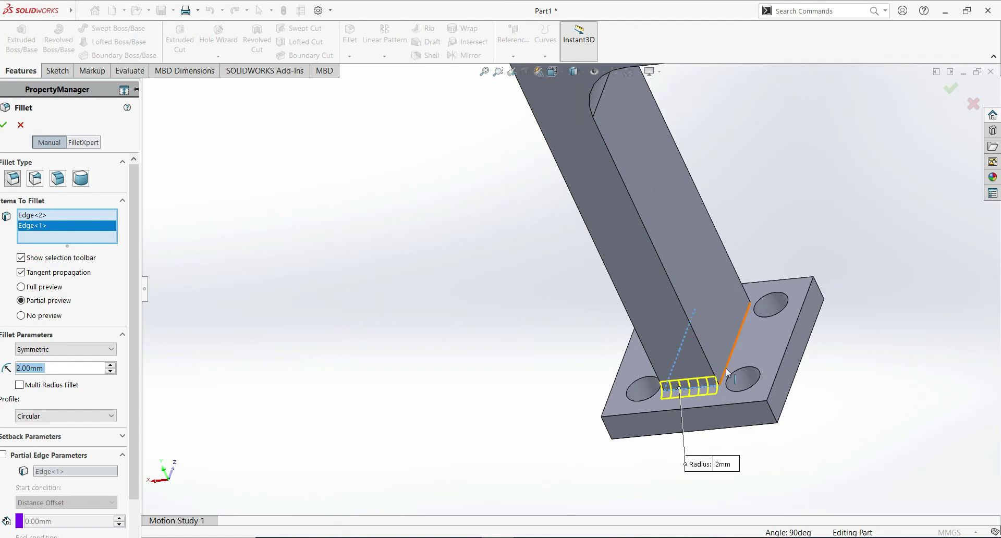
{"action": "left_click", "coordinate": [734, 354]}
{"action": "mouse_move", "coordinate": [738, 404]}
{"action": "middle_mouse_down"}
{"action": "mouse_move", "coordinate": [830, 421]}
{"action": "mouse_move", "coordinate": [730, 365]}
{"action": "middle_mouse_up"}
{"action": "scroll", "coordinate": [730, 365], "scroll_direction": "down", "scroll_amount": 5}
{"action": "left_click", "coordinate": [657, 281]}
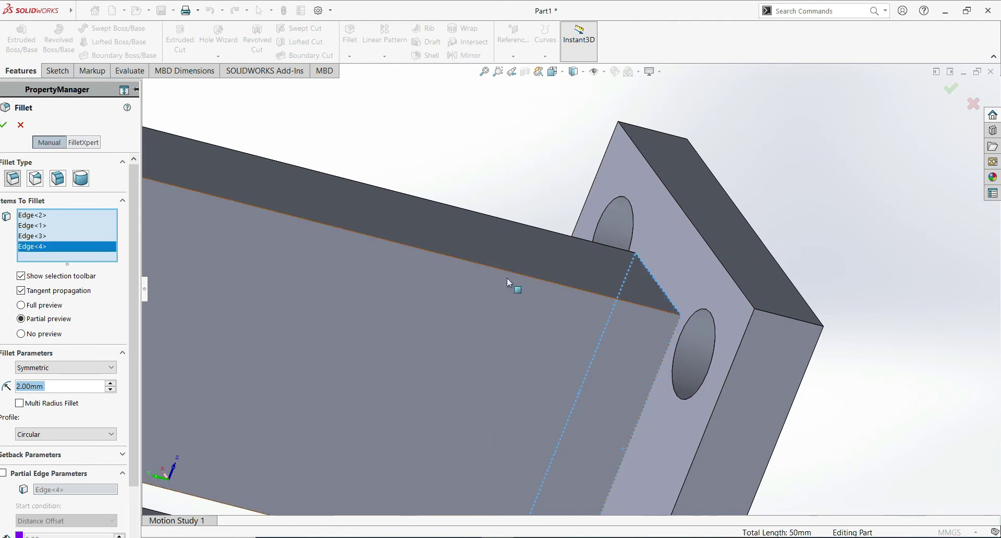
{"action": "left_click", "coordinate": [5, 126]}
{"action": "scroll", "coordinate": [678, 387], "scroll_direction": "up", "scroll_amount": 3}
{"action": "mouse_move", "coordinate": [678, 387]}
{"action": "middle_mouse_down"}
{"action": "mouse_move", "coordinate": [524, 359]}
{"action": "mouse_move", "coordinate": [583, 319]}
{"action": "middle_mouse_up"}
{"action": "scroll", "coordinate": [584, 319], "scroll_direction": "up", "scroll_amount": 2}
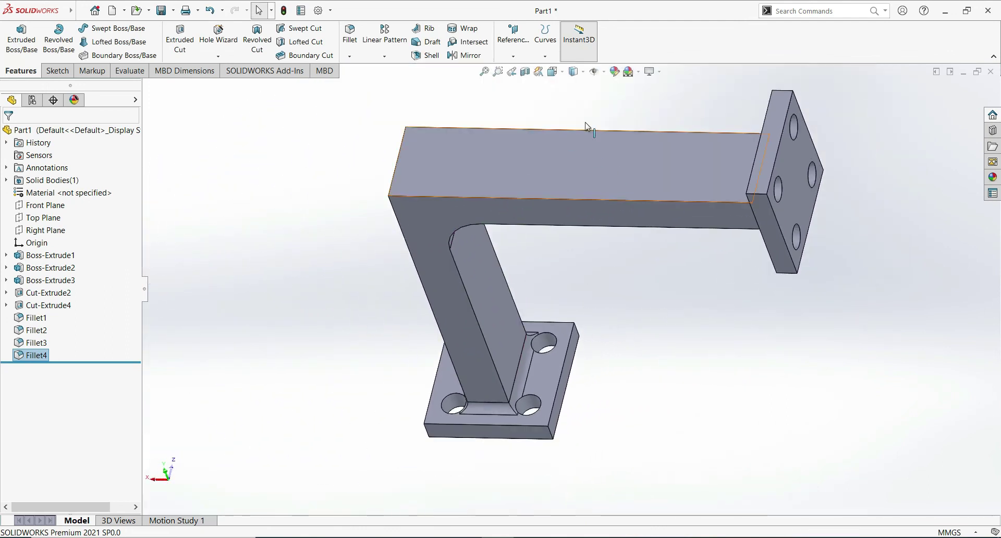
Apply the Plain White scene and orbit around the finished bracket to review it.
{"action": "left_click", "coordinate": [637, 71]}
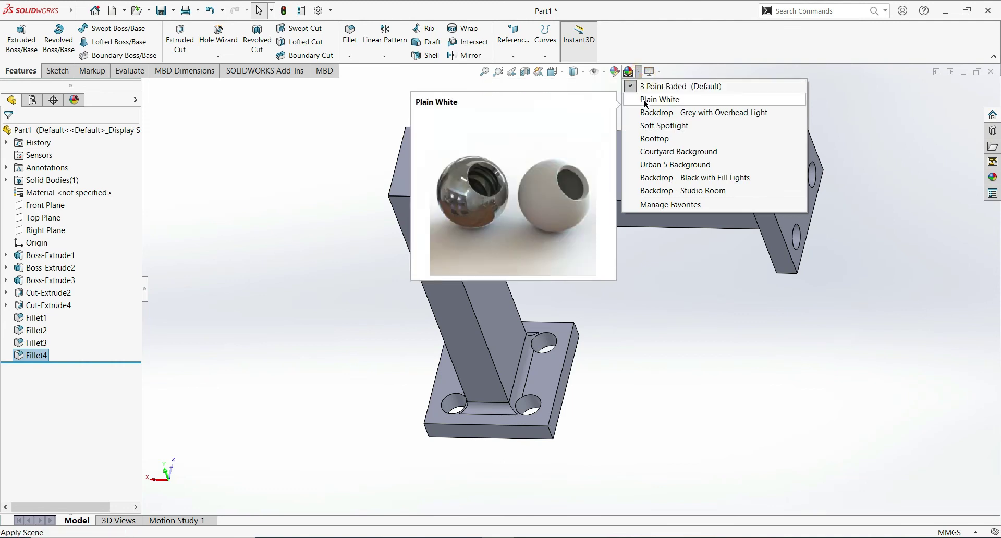
{"action": "left_click", "coordinate": [645, 99]}
{"action": "mouse_move", "coordinate": [603, 358]}
{"action": "middle_mouse_down"}
{"action": "mouse_move", "coordinate": [655, 269]}
{"action": "mouse_move", "coordinate": [620, 261]}
{"action": "mouse_move", "coordinate": [615, 275]}
{"action": "mouse_move", "coordinate": [661, 268]}
{"action": "mouse_move", "coordinate": [675, 308]}
{"action": "mouse_move", "coordinate": [664, 349]}
{"action": "mouse_move", "coordinate": [634, 325]}
{"action": "mouse_move", "coordinate": [599, 266]}
{"action": "mouse_move", "coordinate": [518, 291]}
{"action": "mouse_move", "coordinate": [486, 315]}
{"action": "middle_mouse_up"}
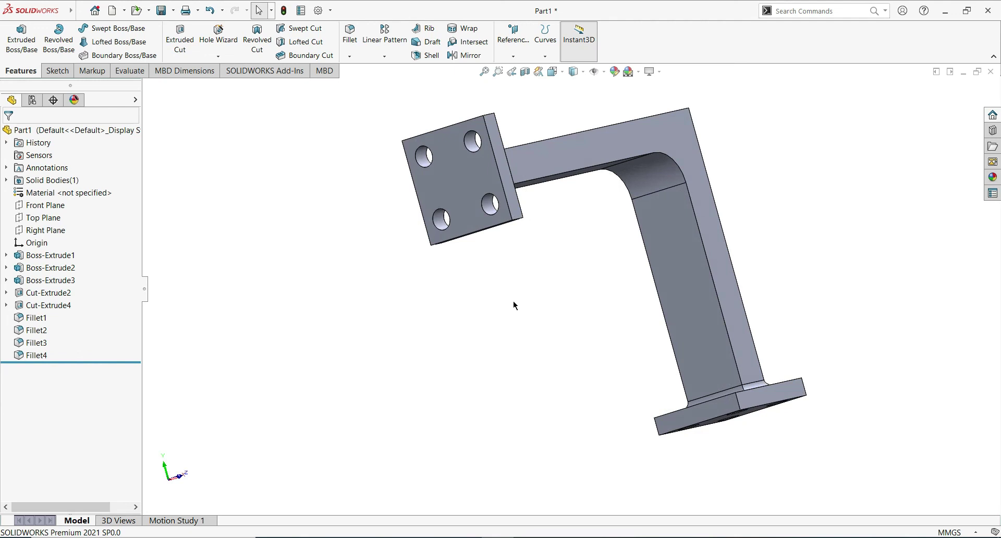
{"action": "scroll", "coordinate": [514, 306], "scroll_direction": "up", "scroll_amount": 2}
{"action": "mouse_move", "coordinate": [762, 317]}
{"action": "middle_mouse_down"}
{"action": "mouse_move", "coordinate": [678, 373]}
{"action": "mouse_move", "coordinate": [767, 317]}
{"action": "mouse_move", "coordinate": [788, 347]}
{"action": "mouse_move", "coordinate": [787, 362]}
{"action": "mouse_move", "coordinate": [767, 378]}
{"action": "middle_mouse_up"}
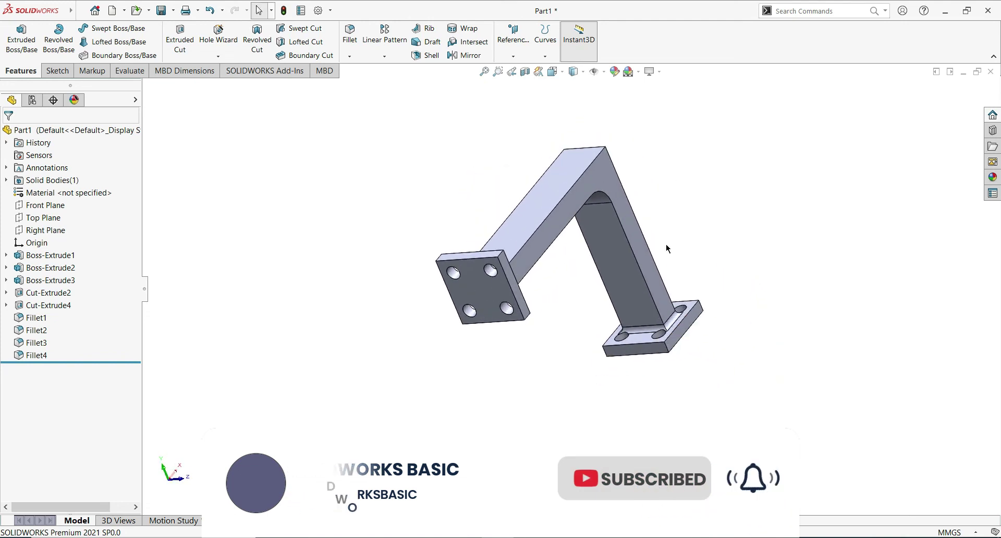
{"action": "scroll", "coordinate": [673, 266], "scroll_direction": "down", "scroll_amount": 3}
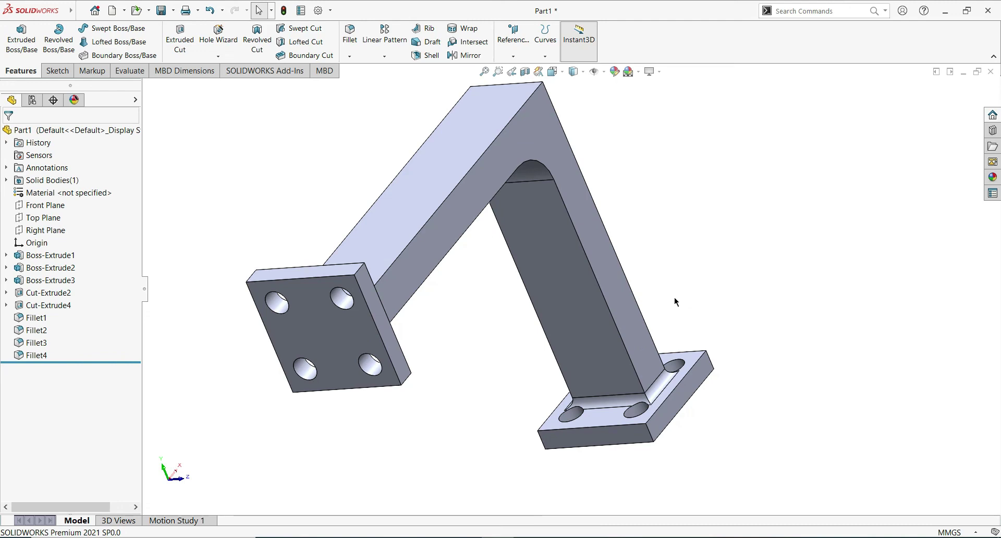